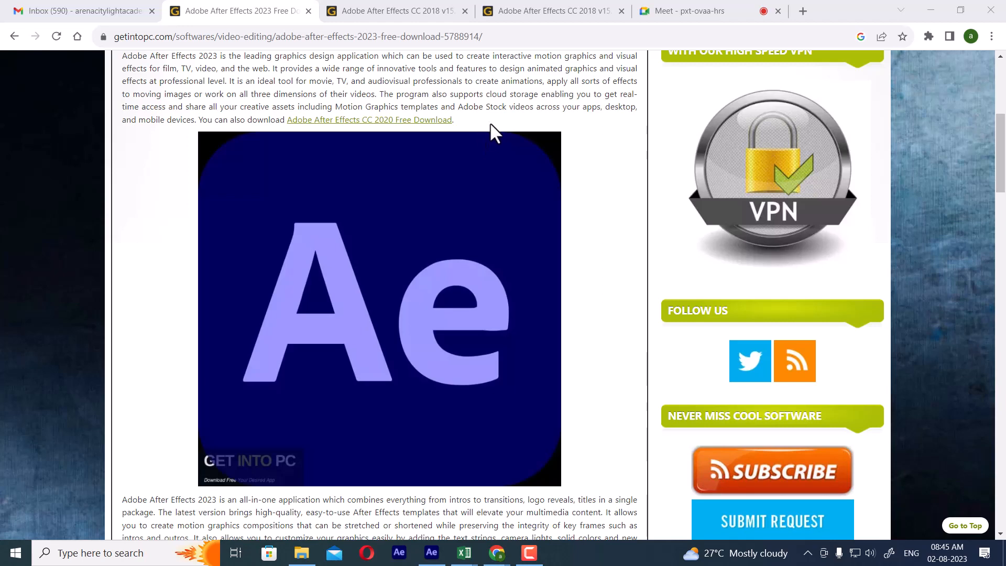
Review the operating system, memory, disk space and processor requirements on the After Effects CC 2018 v15.1 page
{"action": "left_click", "coordinate": [545, 3]}
{"action": "scroll", "coordinate": [472, 341], "scroll_direction": "down", "scroll_amount": 5}
{"action": "scroll", "coordinate": [469, 340], "scroll_direction": "down", "scroll_amount": 15}
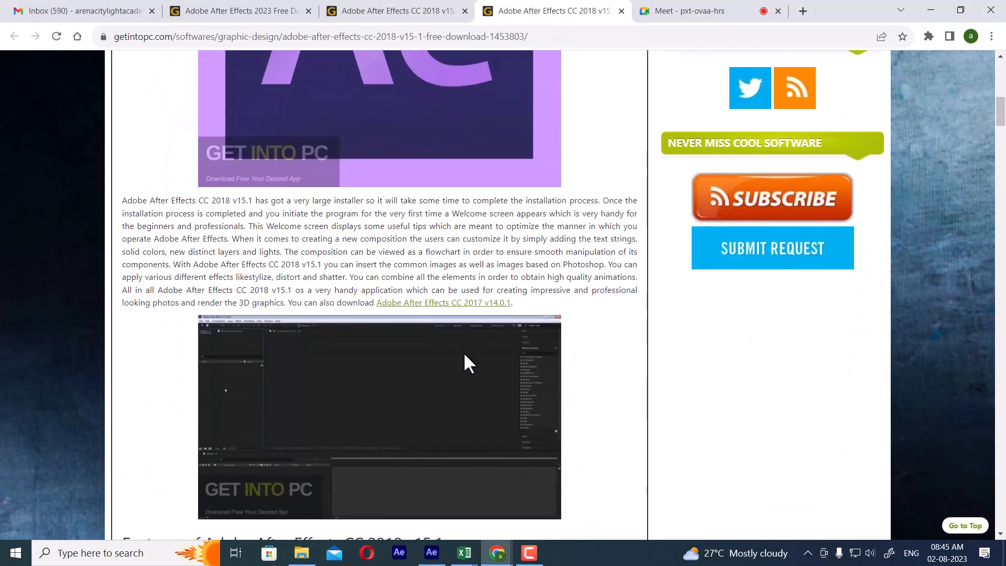
{"action": "scroll", "coordinate": [319, 362], "scroll_direction": "down", "scroll_amount": 2}
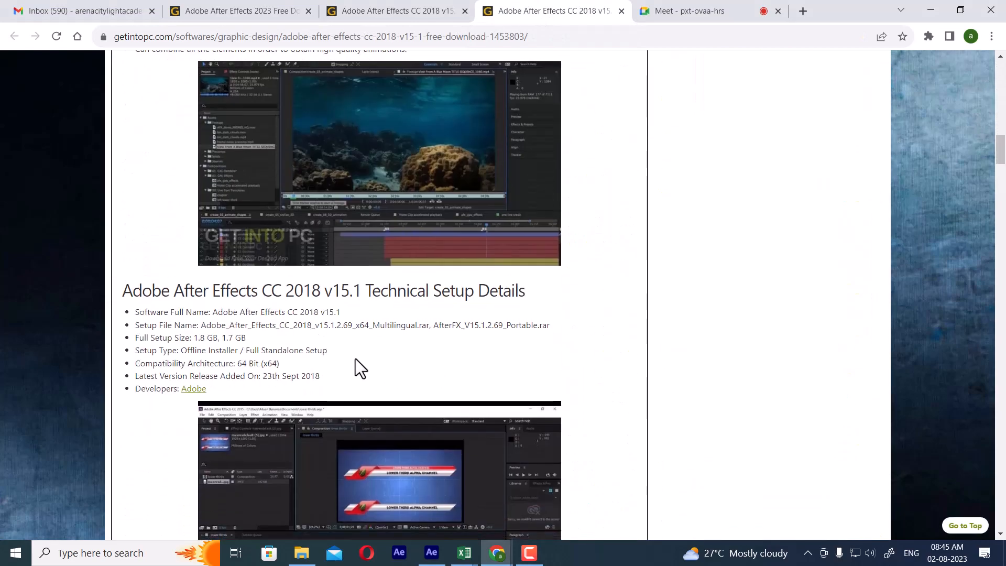
{"action": "scroll", "coordinate": [294, 317], "scroll_direction": "down", "scroll_amount": 1}
{"action": "scroll", "coordinate": [295, 316], "scroll_direction": "down", "scroll_amount": 6}
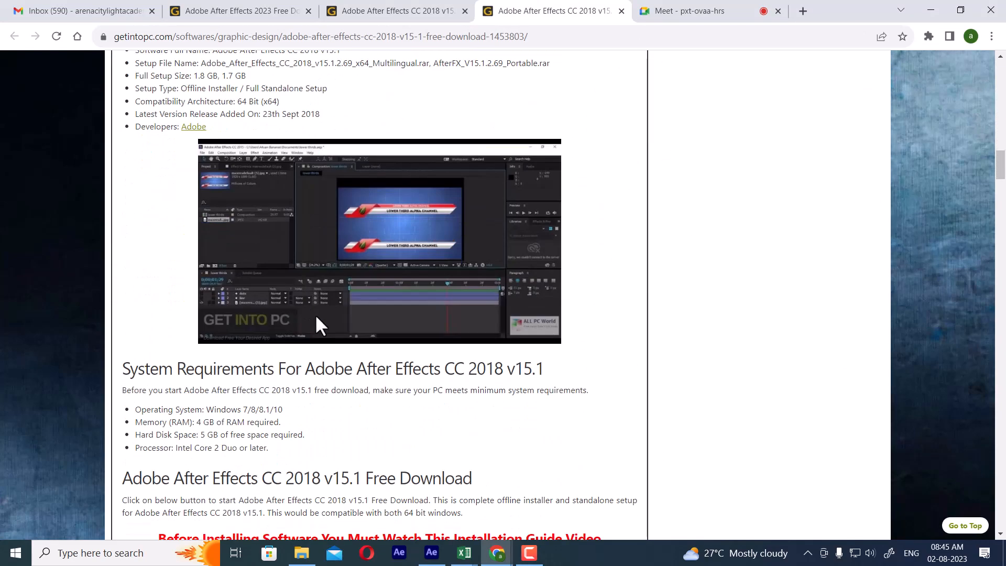
{"action": "left_click_drag", "start_coordinate": [142, 278], "coordinate": [283, 275]}
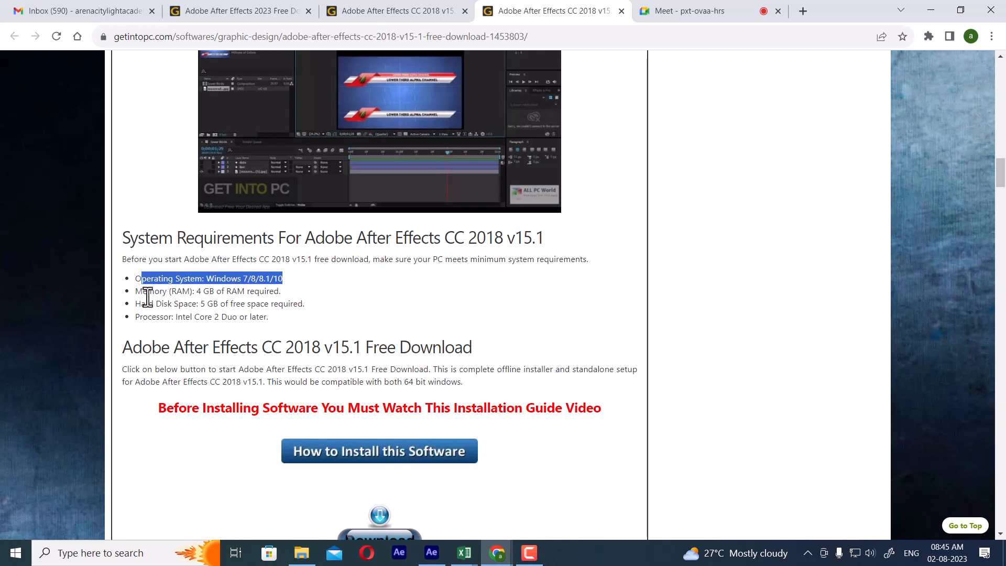
{"action": "left_click_drag", "start_coordinate": [136, 292], "coordinate": [268, 293]}
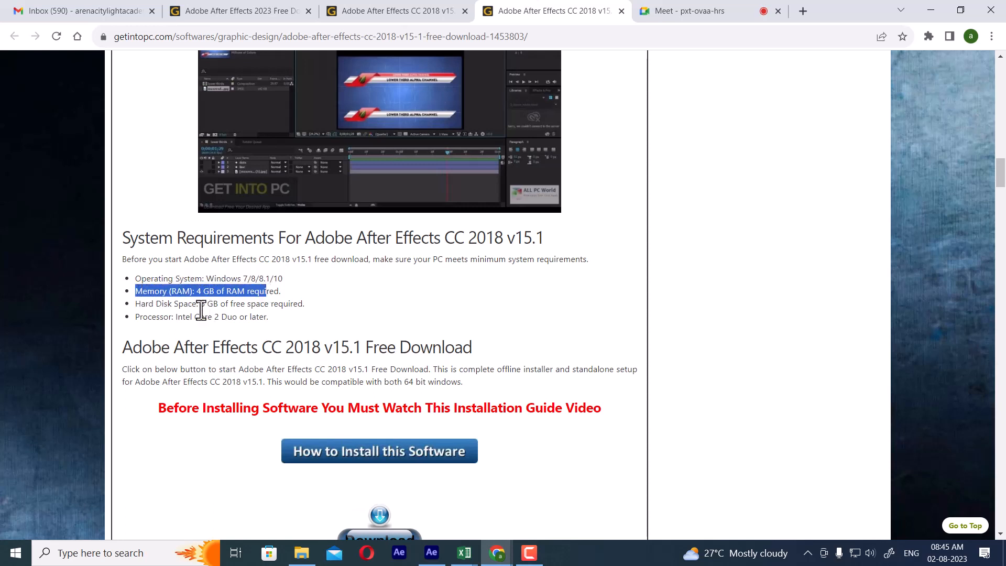
{"action": "left_click_drag", "start_coordinate": [196, 303], "coordinate": [298, 303]}
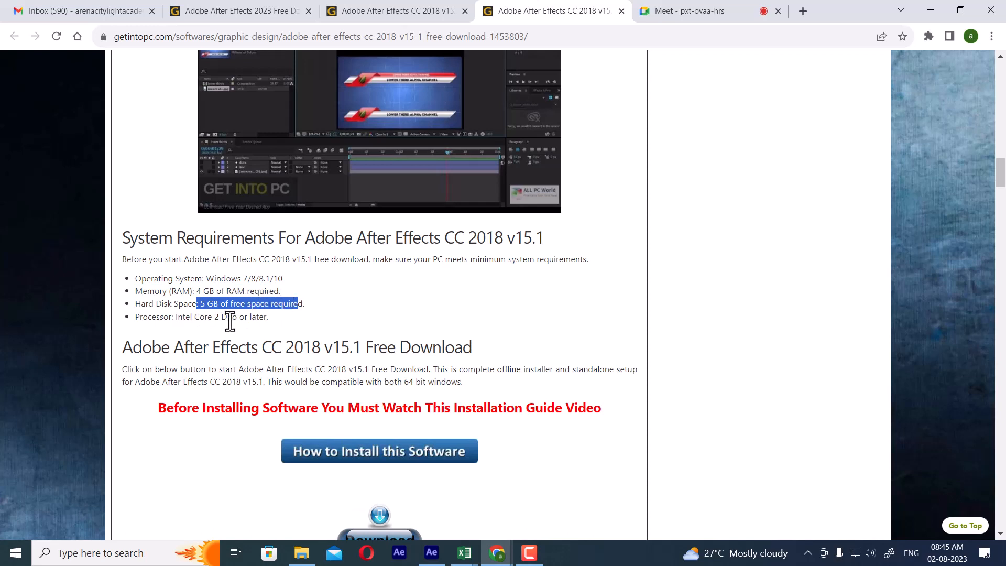
{"action": "left_click_drag", "start_coordinate": [195, 317], "coordinate": [255, 317]}
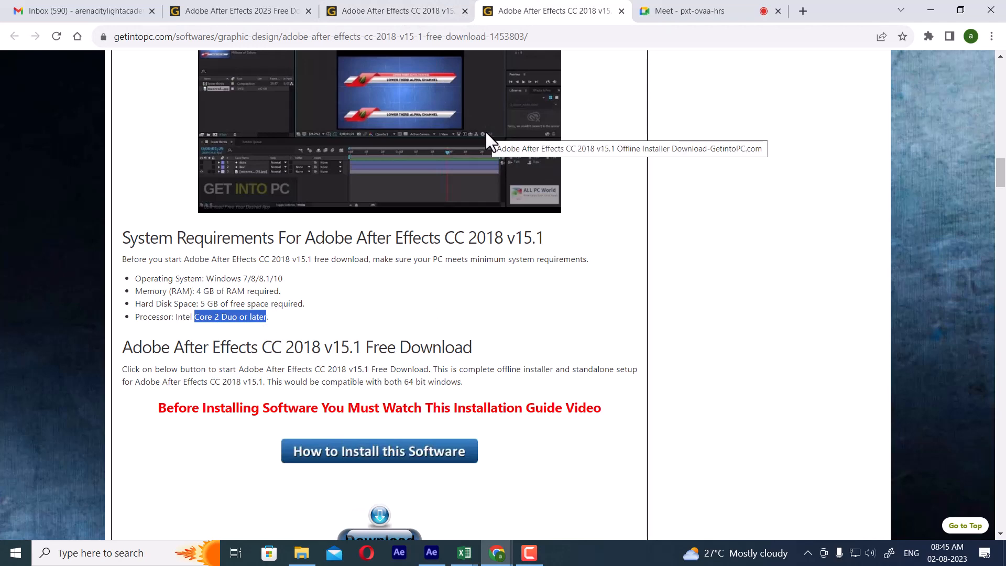
Examine the After Effects 2023 system requirements and compare its RAM requirement with that of CC 2018 v15.1
{"action": "left_click", "coordinate": [257, 5]}
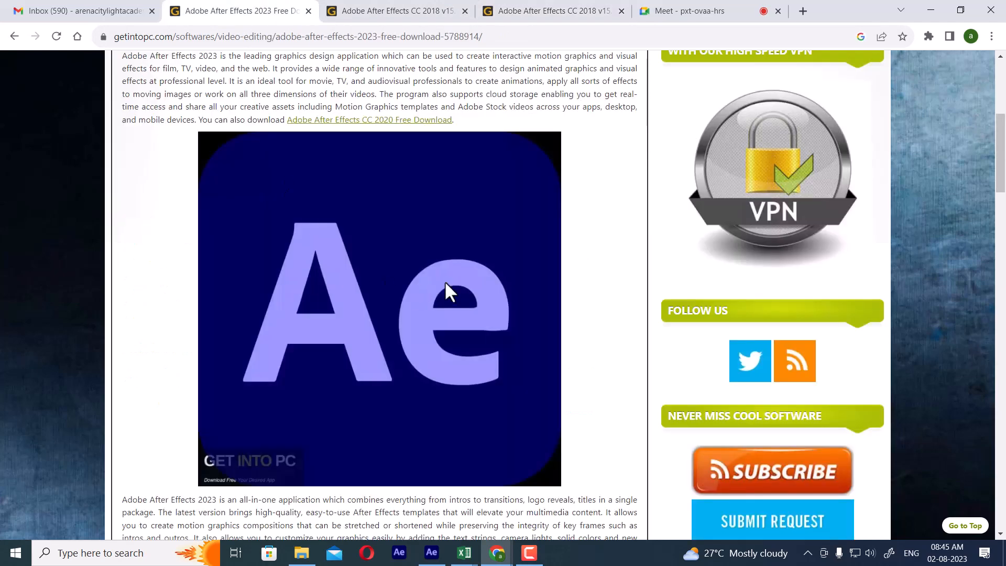
{"action": "scroll", "coordinate": [417, 294], "scroll_direction": "down", "scroll_amount": 8}
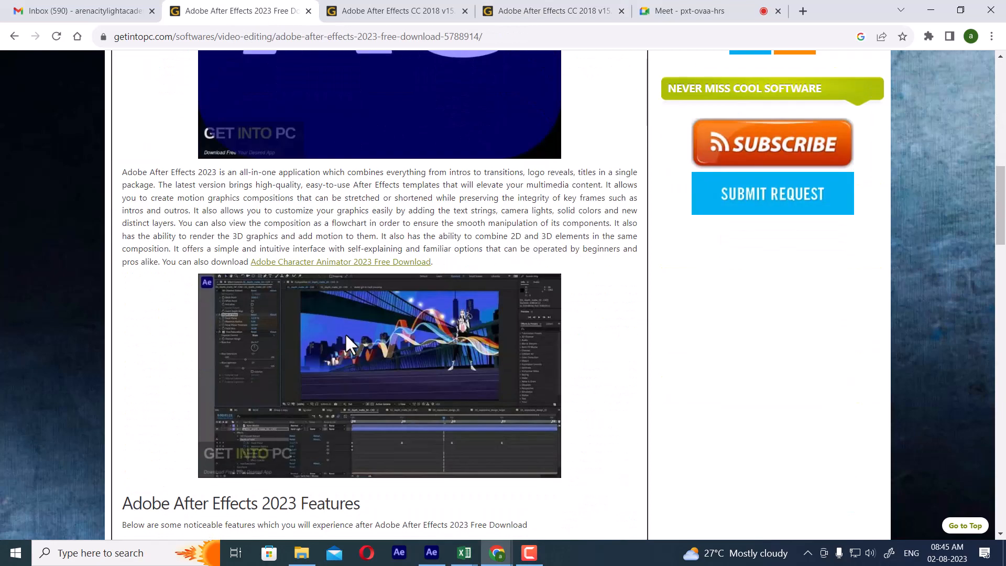
{"action": "scroll", "coordinate": [348, 336], "scroll_direction": "down", "scroll_amount": 12}
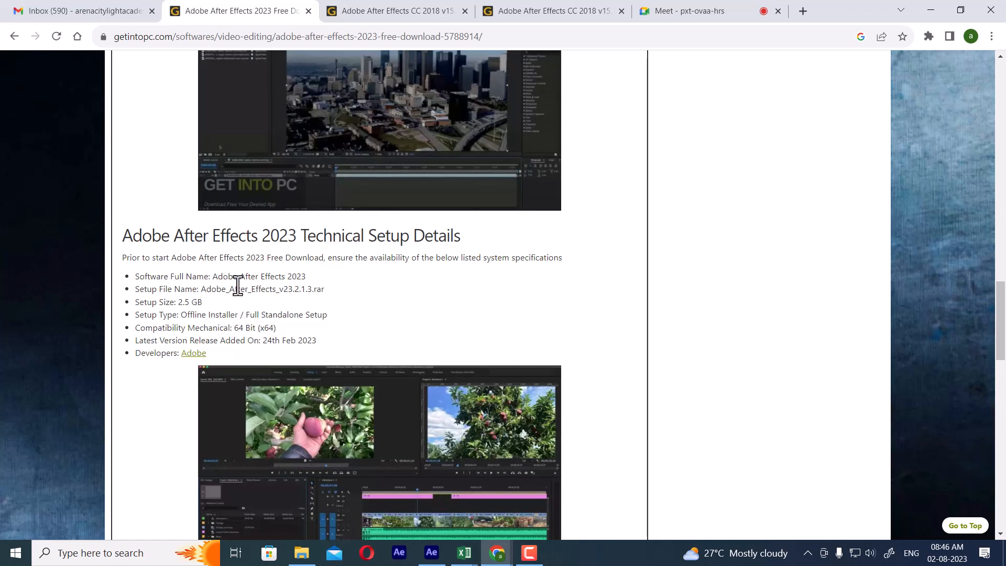
{"action": "scroll", "coordinate": [237, 285], "scroll_direction": "down", "scroll_amount": 5}
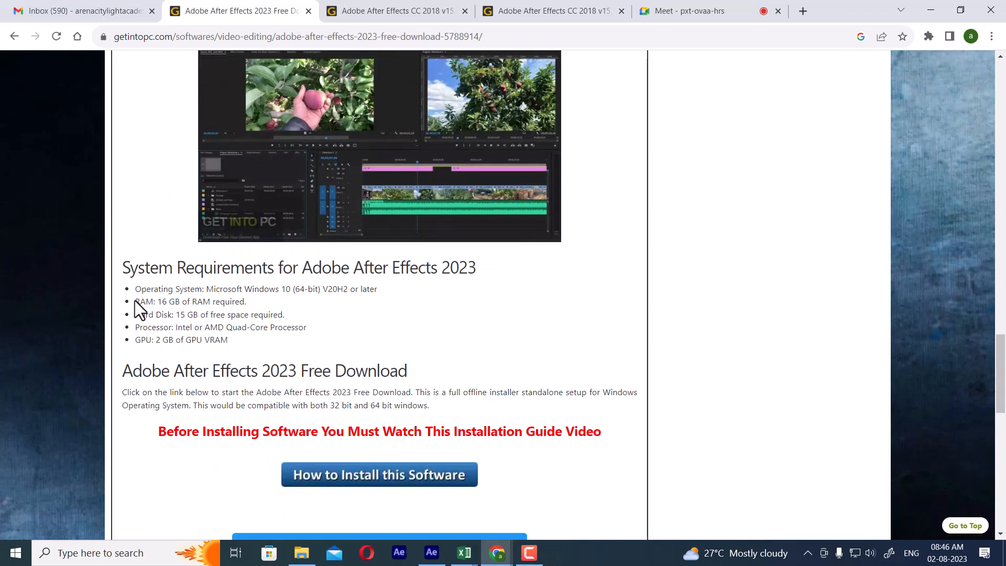
{"action": "left_click_drag", "start_coordinate": [134, 300], "coordinate": [249, 305]}
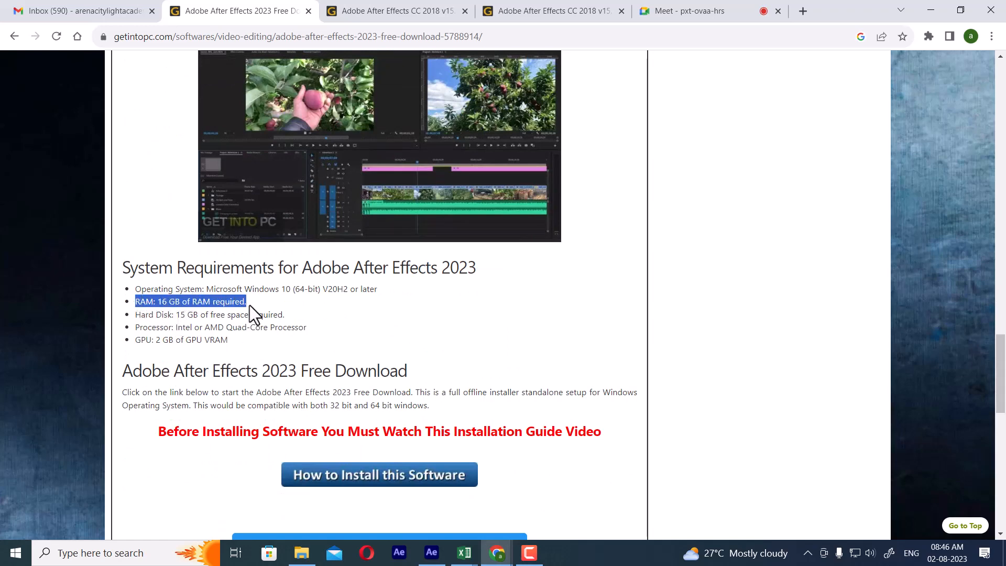
{"action": "left_click", "coordinate": [555, 2]}
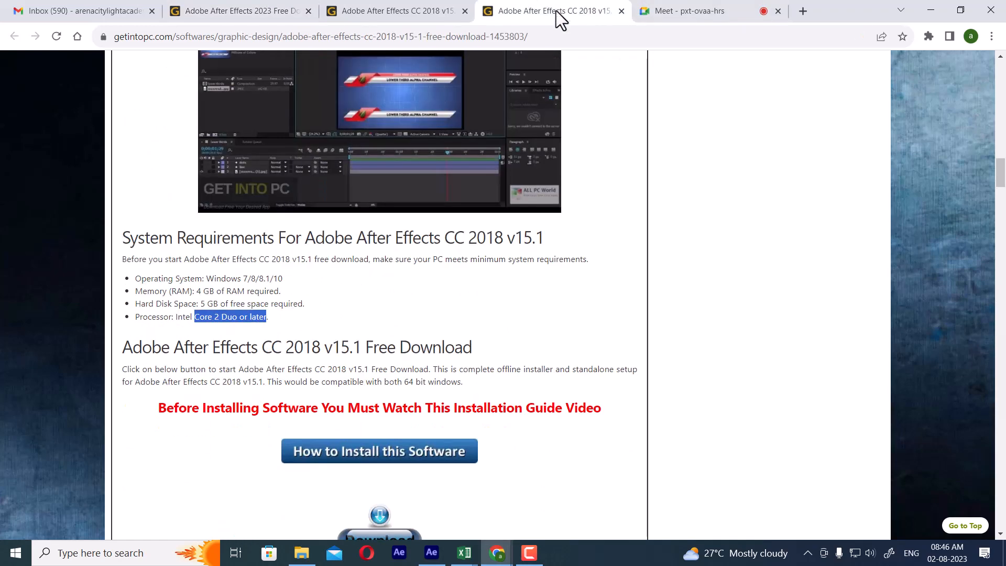
{"action": "left_click_drag", "start_coordinate": [194, 290], "coordinate": [291, 285]}
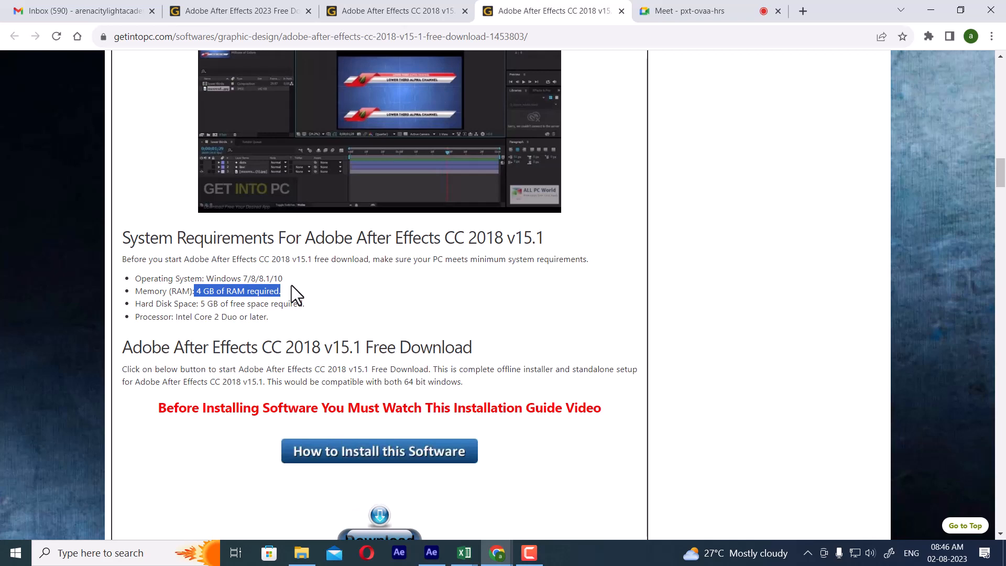
Check the hard disk and GPU requirements on the After Effects 2023 page
{"action": "left_click", "coordinate": [390, 11]}
{"action": "left_click", "coordinate": [317, 11]}
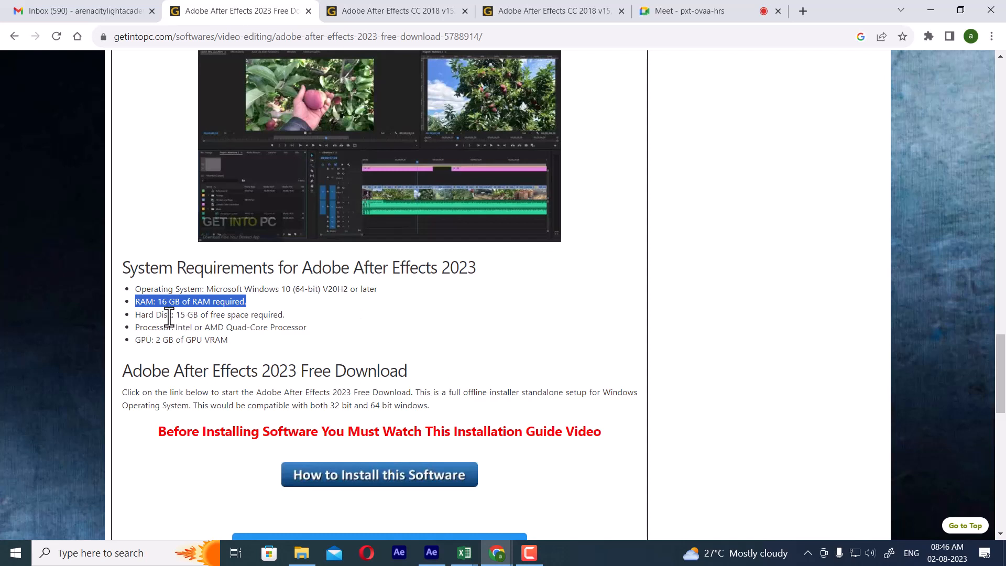
{"action": "left_click_drag", "start_coordinate": [168, 314], "coordinate": [222, 315]}
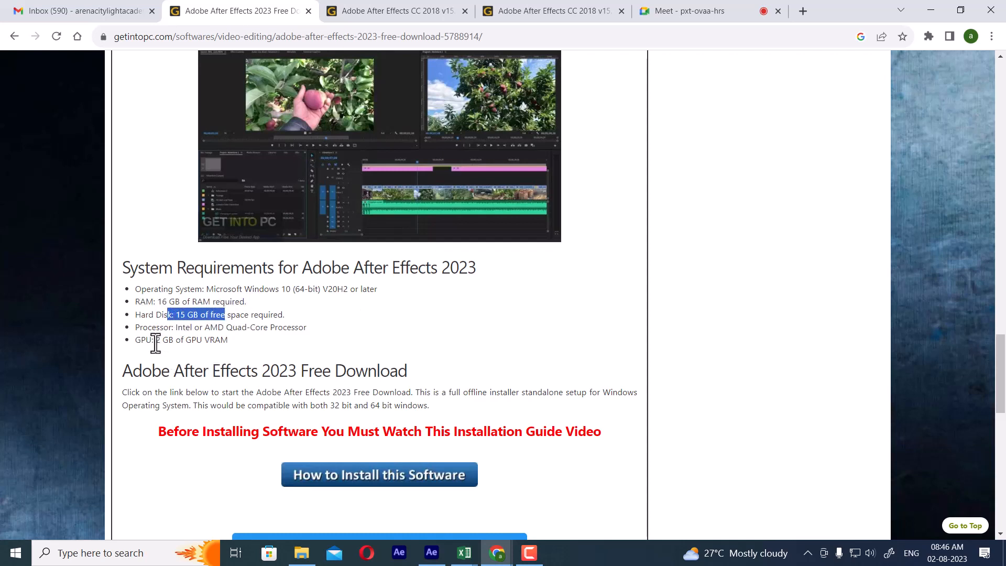
{"action": "left_click_drag", "start_coordinate": [152, 340], "coordinate": [228, 340]}
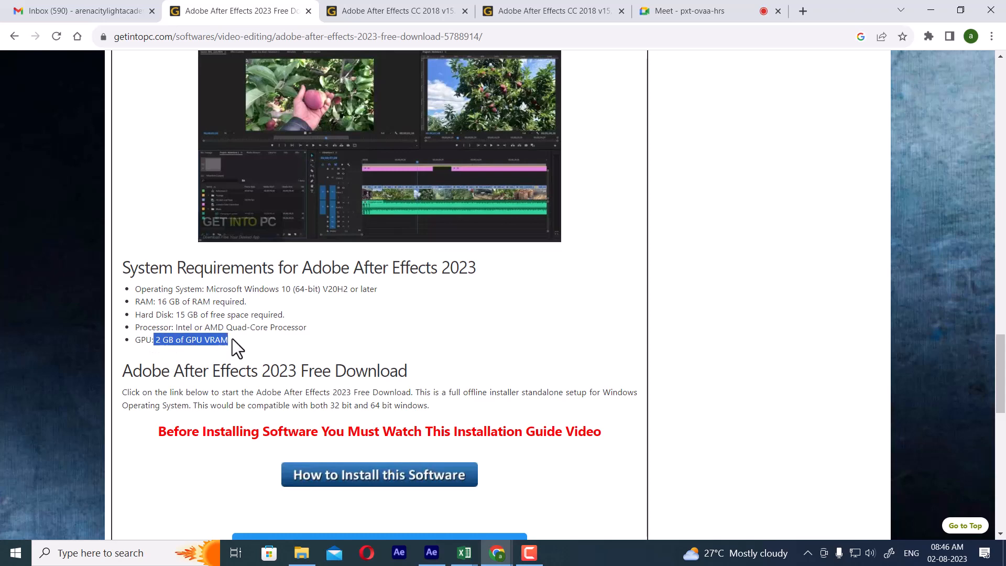
Check the processor requirement on the After Effects CC 2018 v15.1 page again
{"action": "left_click", "coordinate": [512, 9]}
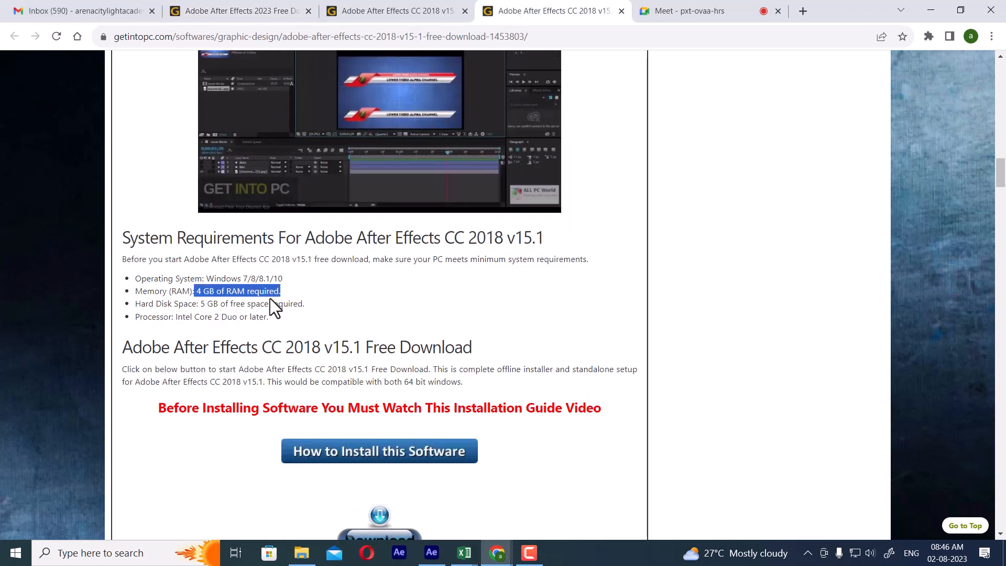
{"action": "left_click_drag", "start_coordinate": [195, 317], "coordinate": [241, 313]}
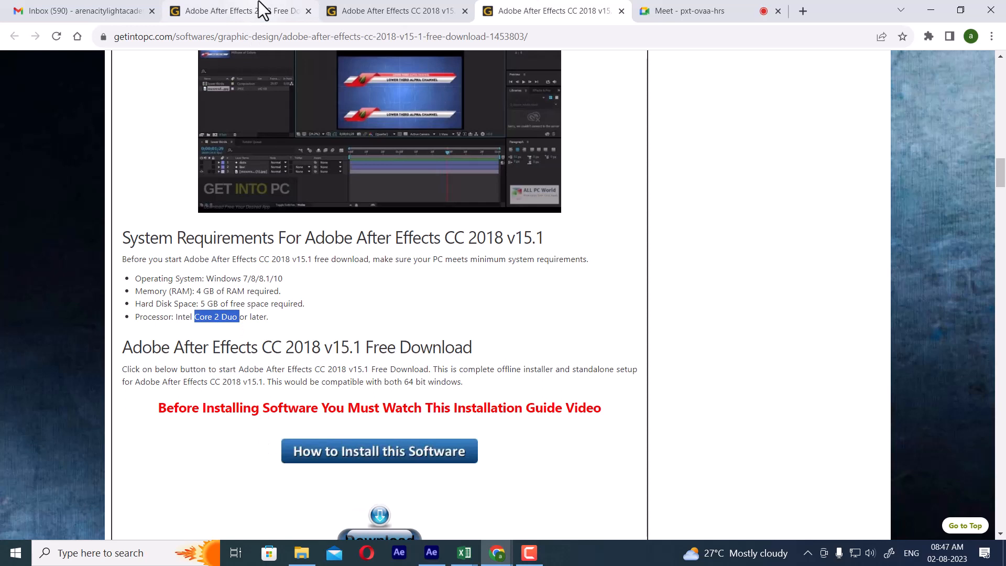
{"action": "mouse_move", "coordinate": [259, 1]}
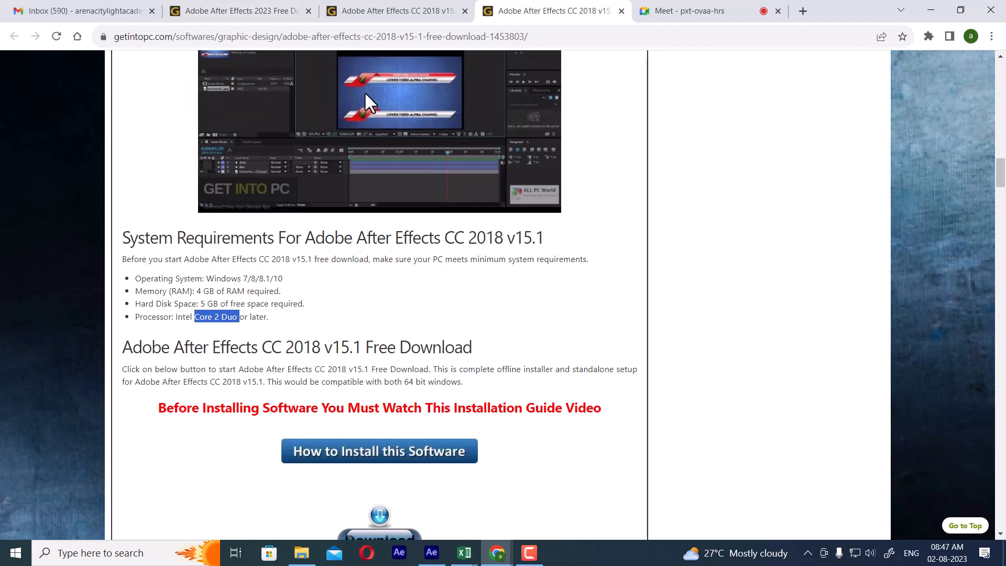
Run DXDIAG and examine this computer's system information and display device details
{"action": "key", "text": "super+r"}
{"action": "type", "text": "D"}
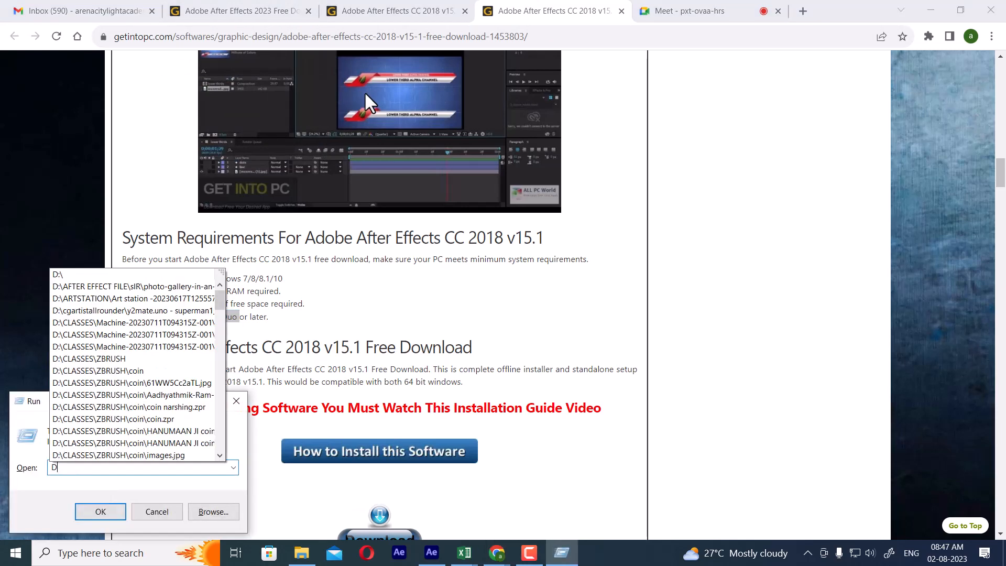
{"action": "type", "text": "XDIAG"}
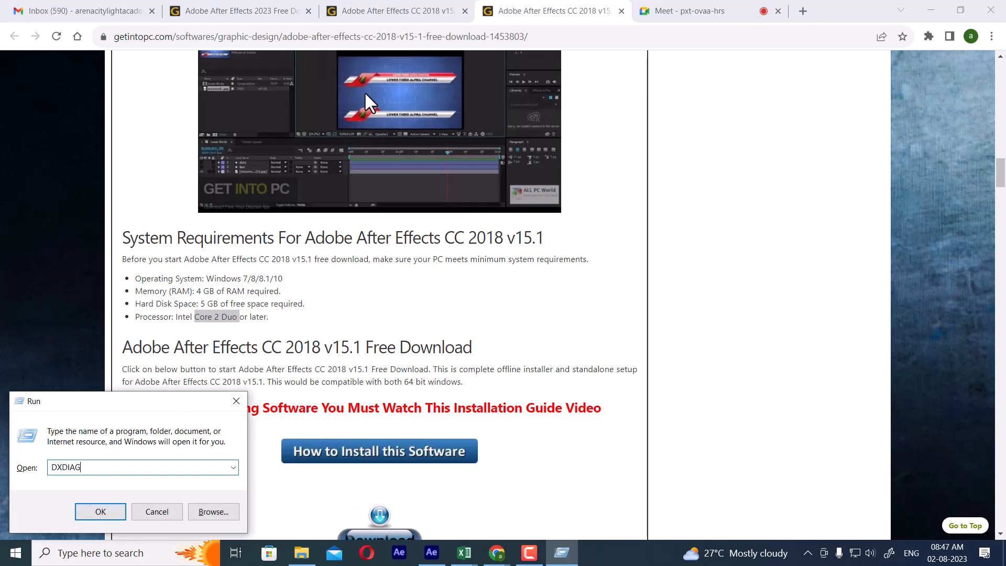
{"action": "key", "text": "Return"}
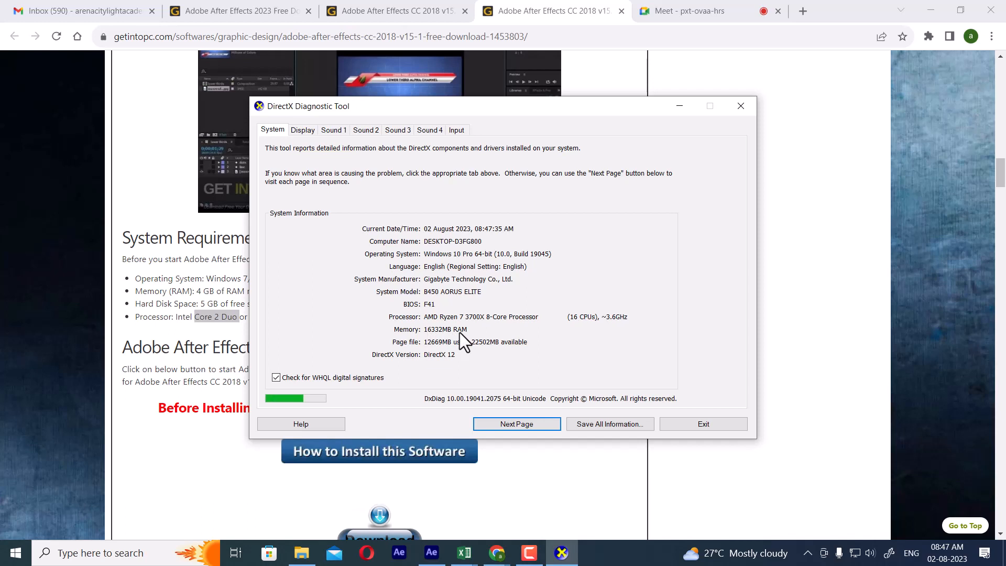
{"action": "left_click", "coordinate": [304, 130]}
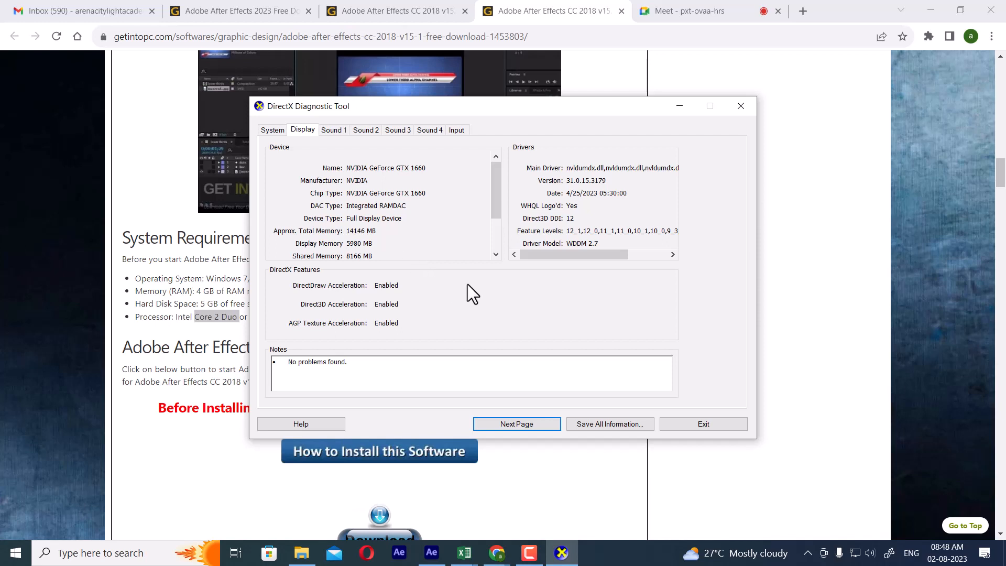
{"action": "left_click_drag", "start_coordinate": [416, 103], "coordinate": [460, 95]}
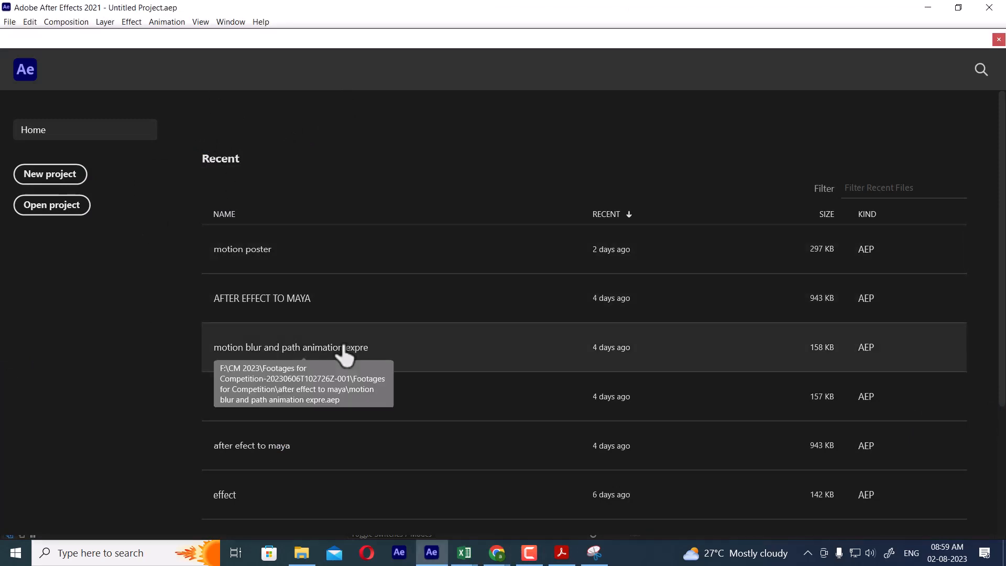
Open the recent project "motion blur and path animation", re-enable view refresh and show the composition at 25%
{"action": "left_click", "coordinate": [319, 410]}
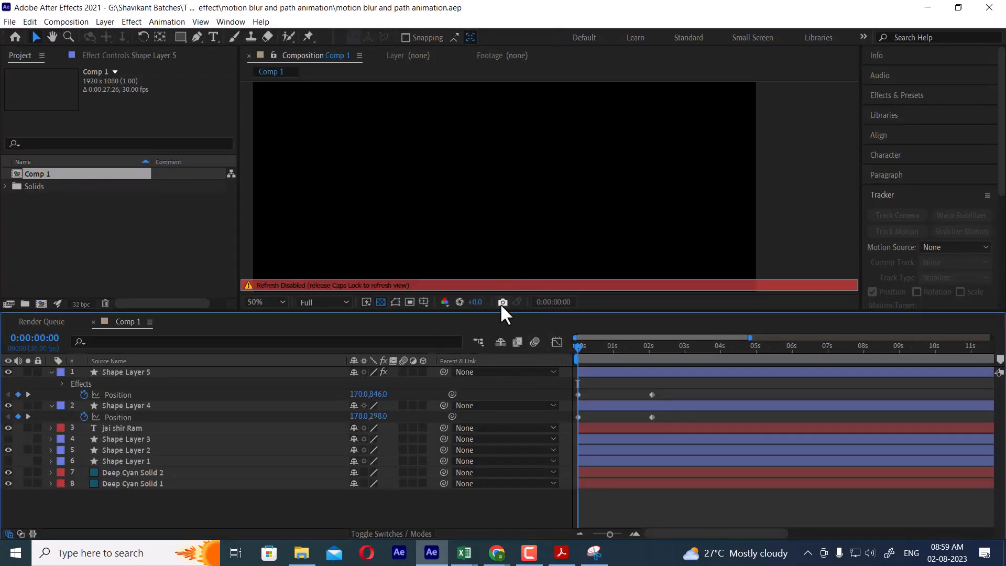
{"action": "key", "text": "Caps_Lock"}
{"action": "scroll", "coordinate": [546, 183], "scroll_direction": "down", "scroll_amount": 2}
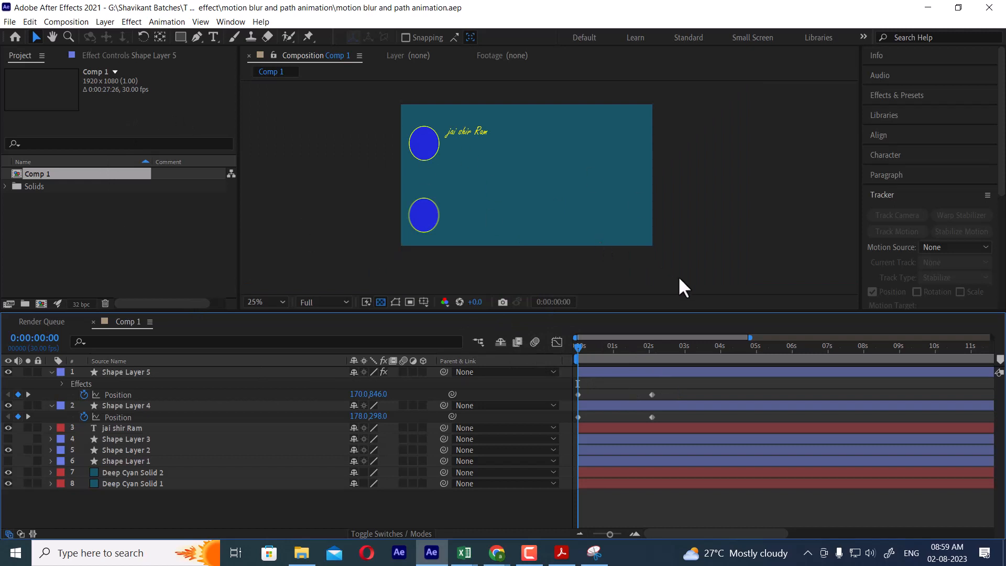
Open the recent project particle.aep and move the current time to 0:00:07:13
{"action": "left_click", "coordinate": [10, 22]}
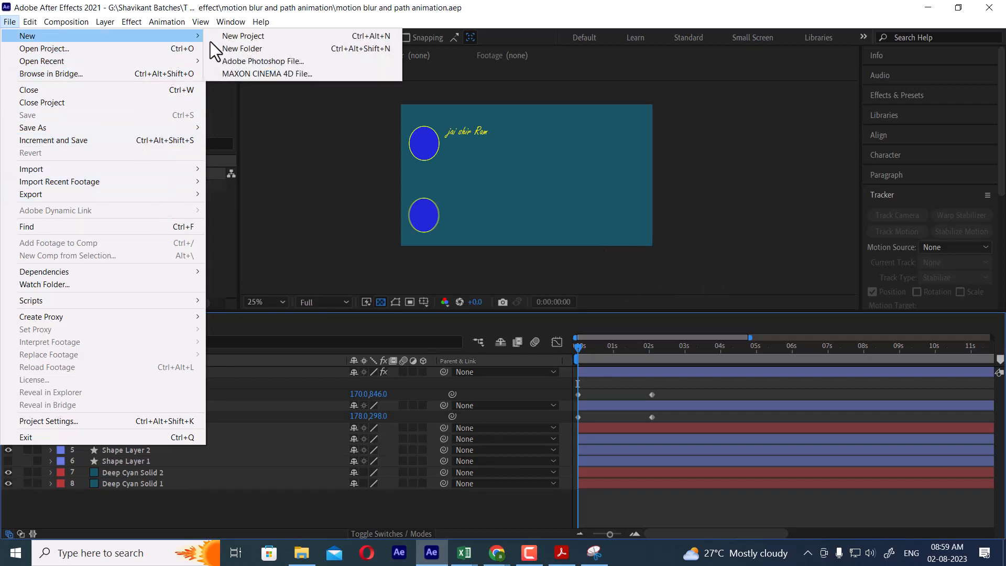
{"action": "mouse_move", "coordinate": [143, 61]}
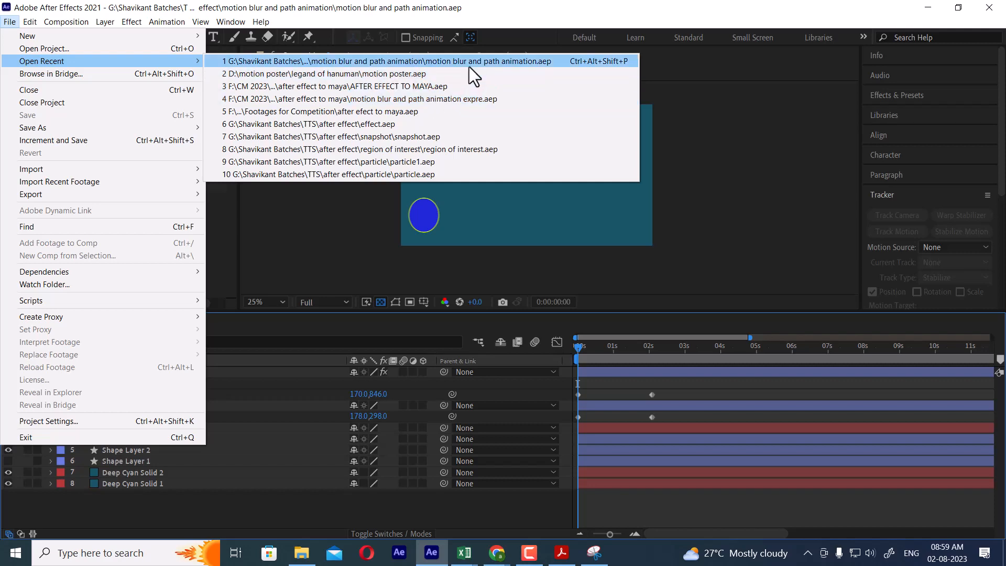
{"action": "left_click", "coordinate": [343, 174]}
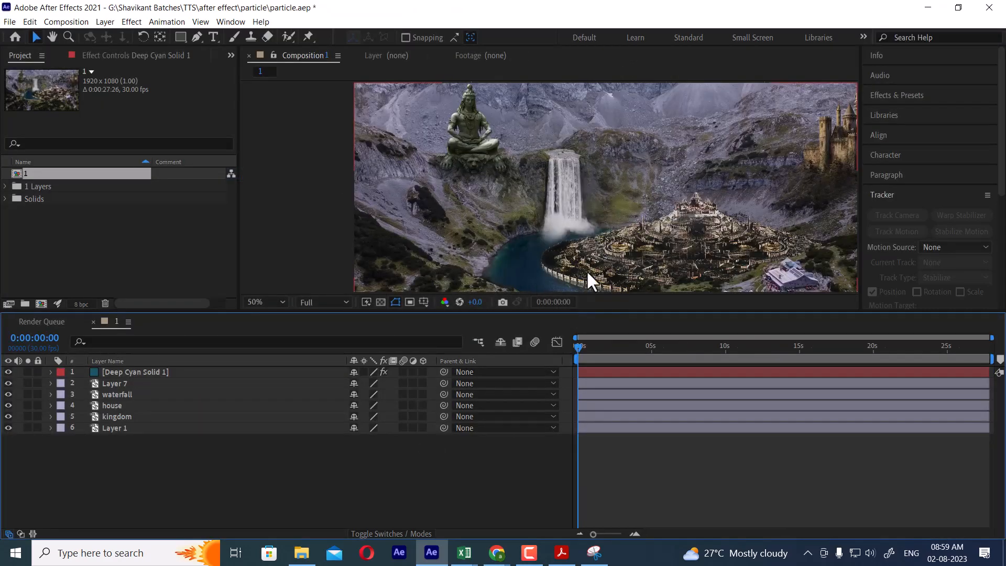
{"action": "left_click_drag", "start_coordinate": [583, 345], "coordinate": [688, 347]}
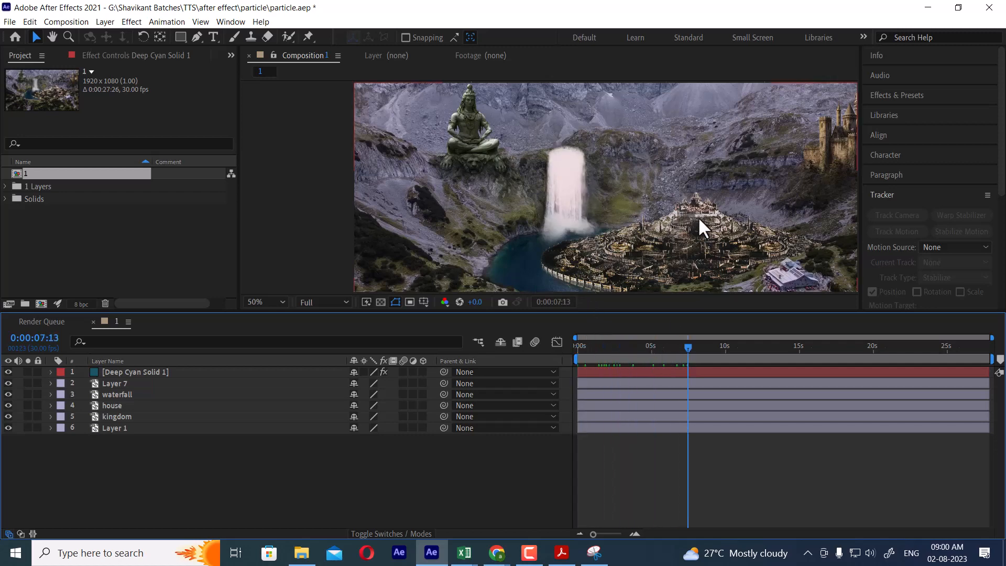
Reposition the image in the composition view and make the viewer area taller by shrinking the timeline
{"action": "key", "text": "h"}
{"action": "left_click_drag", "start_coordinate": [677, 200], "coordinate": [665, 152]}
{"action": "key", "text": "v"}
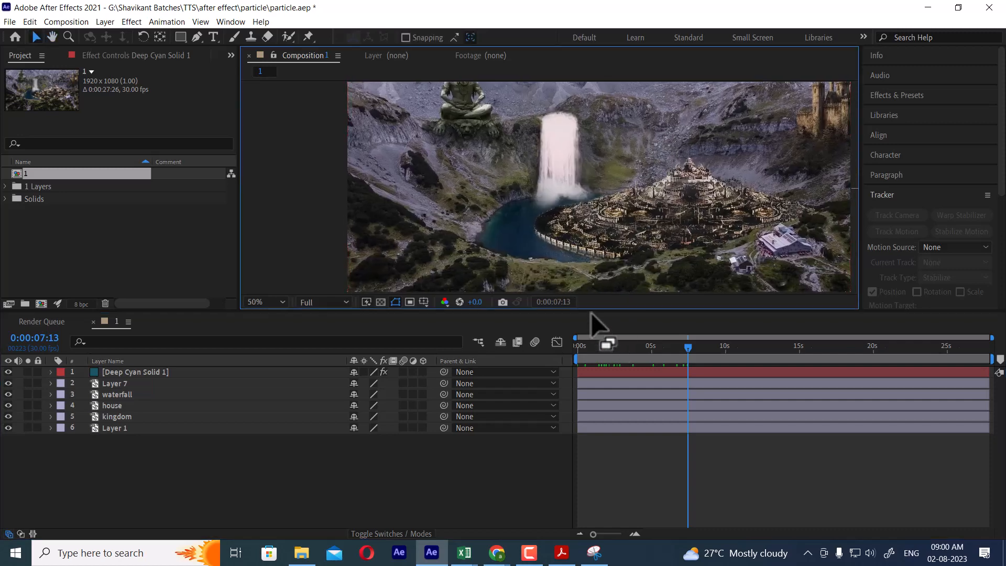
{"action": "left_click_drag", "start_coordinate": [593, 311], "coordinate": [579, 360]}
{"action": "key", "text": "h"}
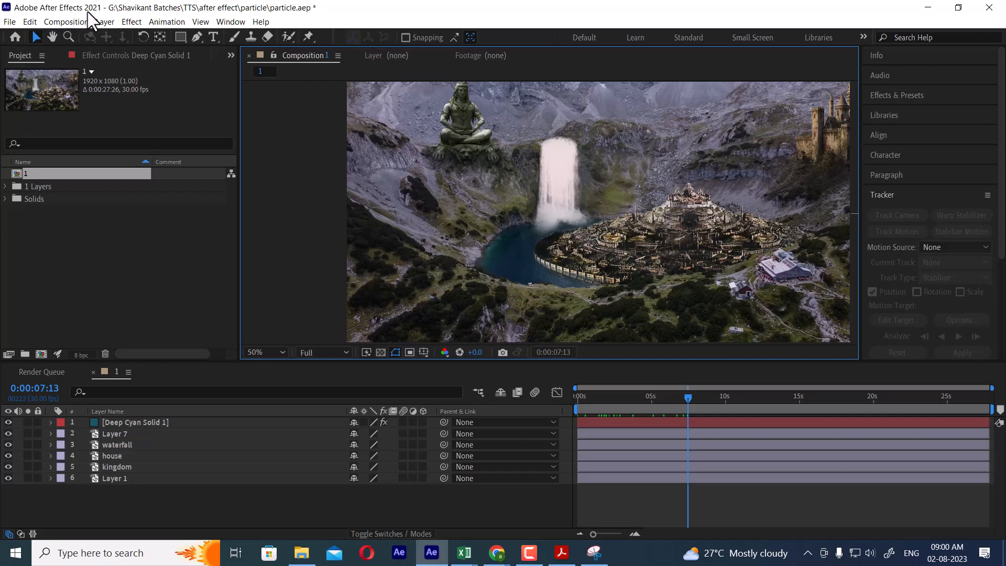
Open the Adobe After Effects Learn & Support page in the Opera browser and maximize its window
{"action": "left_click", "coordinate": [6, 24]}
{"action": "left_click", "coordinate": [406, 4]}
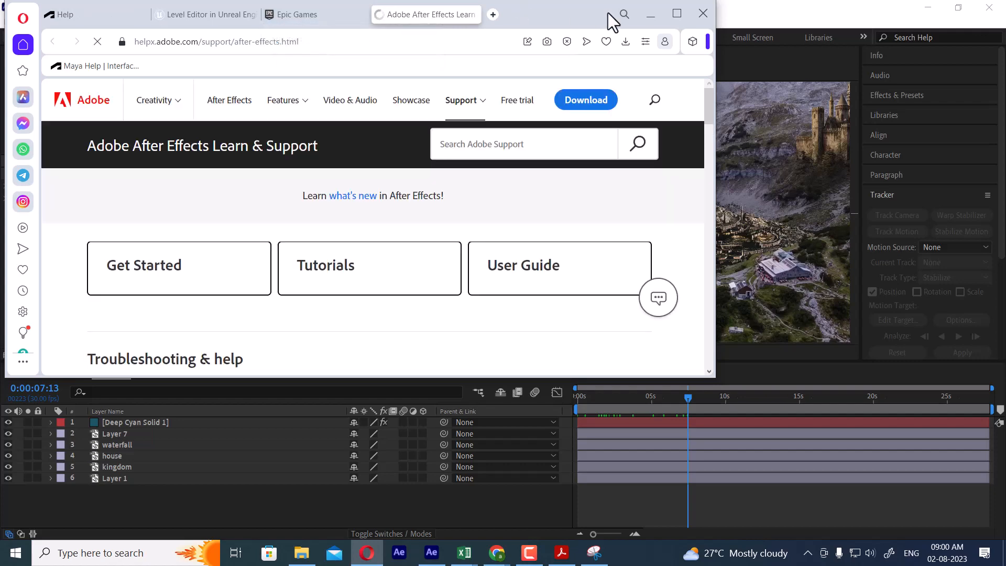
{"action": "left_click", "coordinate": [678, 14]}
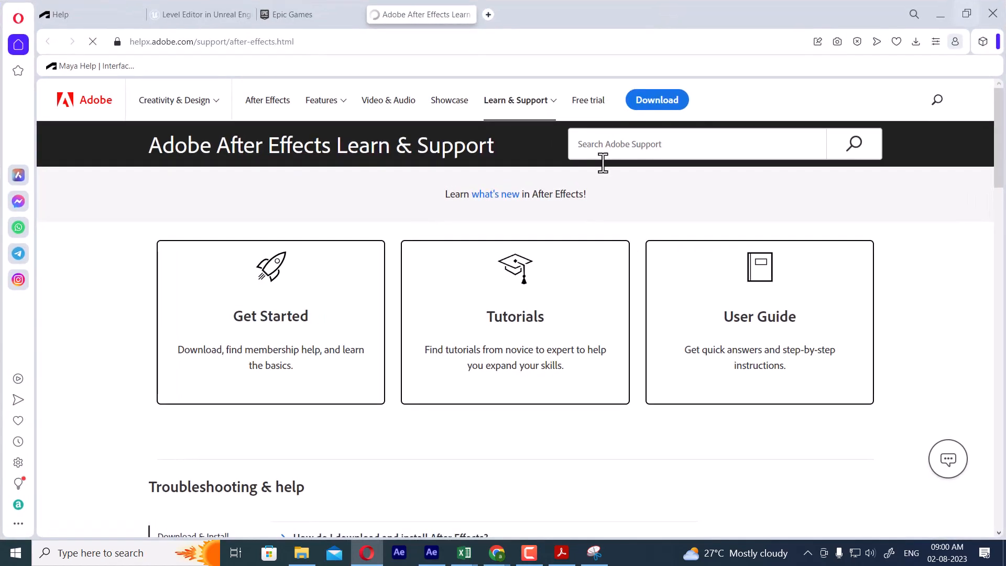
Open the After Effects Get Started page and examine its download, tutorial, installation help and membership sections
{"action": "left_click", "coordinate": [264, 320]}
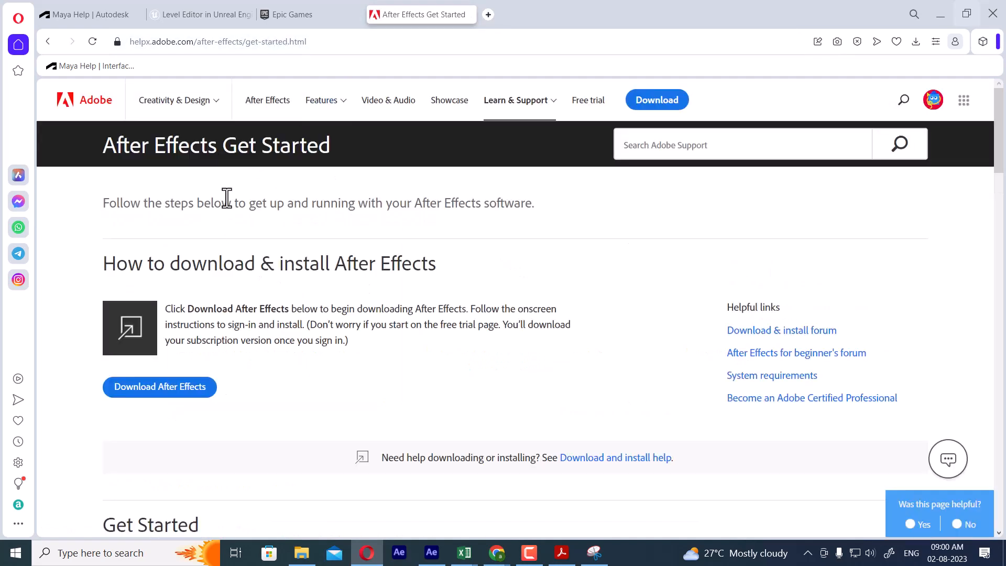
{"action": "scroll", "coordinate": [262, 188], "scroll_direction": "down", "scroll_amount": 5}
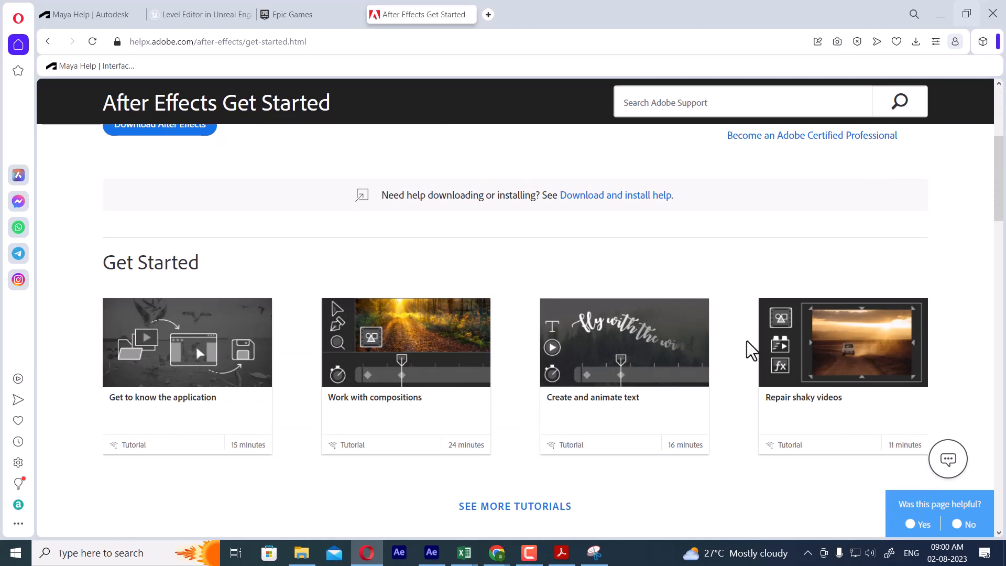
{"action": "scroll", "coordinate": [606, 379], "scroll_direction": "down", "scroll_amount": 8}
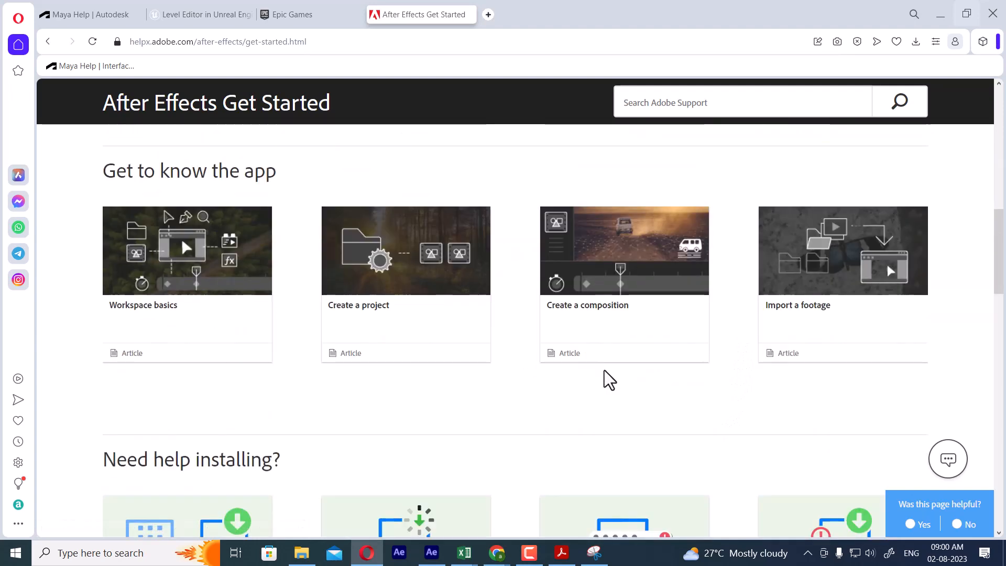
{"action": "scroll", "coordinate": [552, 370], "scroll_direction": "down", "scroll_amount": 3}
{"action": "scroll", "coordinate": [482, 272], "scroll_direction": "down", "scroll_amount": 5}
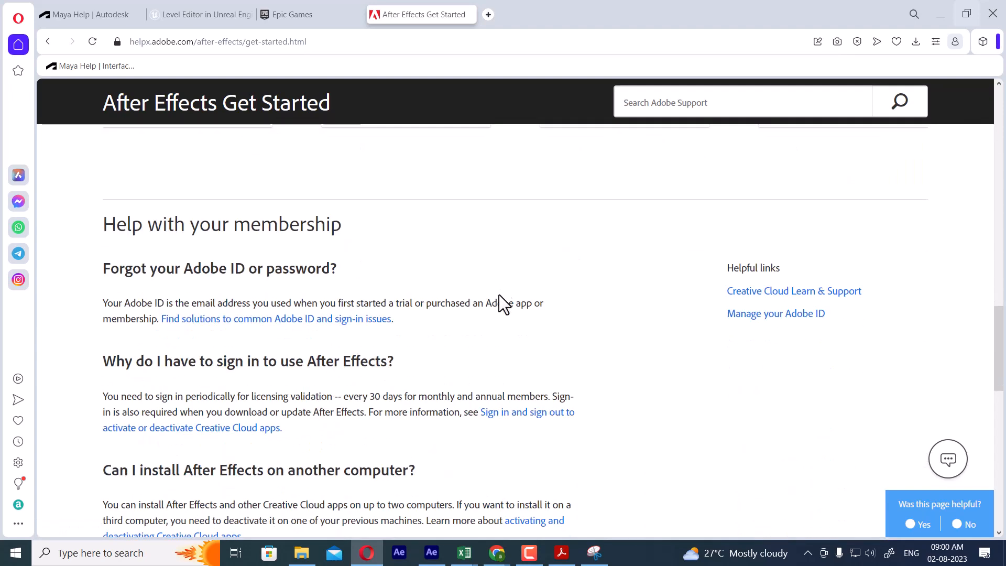
{"action": "scroll", "coordinate": [499, 295], "scroll_direction": "up", "scroll_amount": 4}
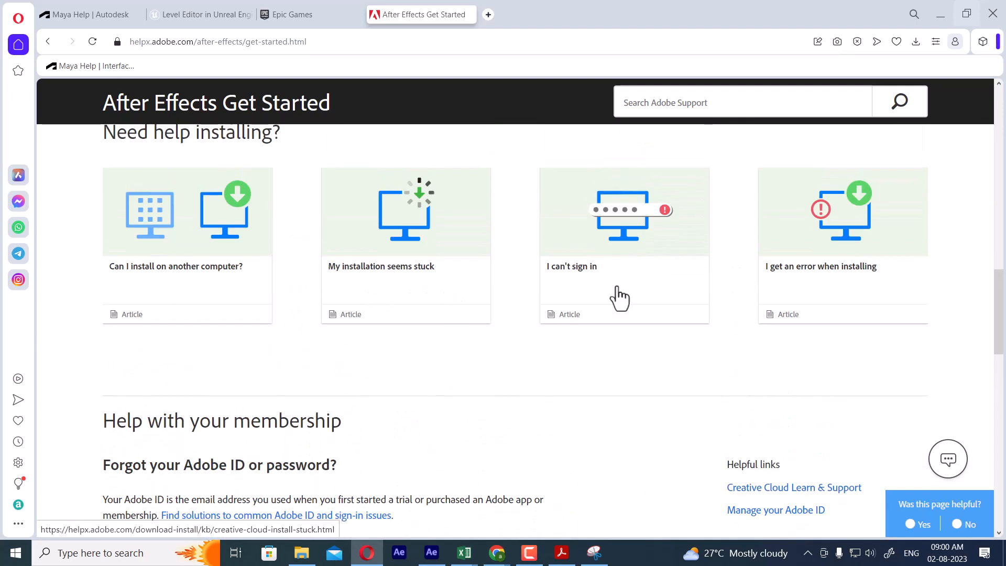
{"action": "scroll", "coordinate": [619, 338], "scroll_direction": "down", "scroll_amount": 5}
{"action": "scroll", "coordinate": [529, 355], "scroll_direction": "down", "scroll_amount": 6}
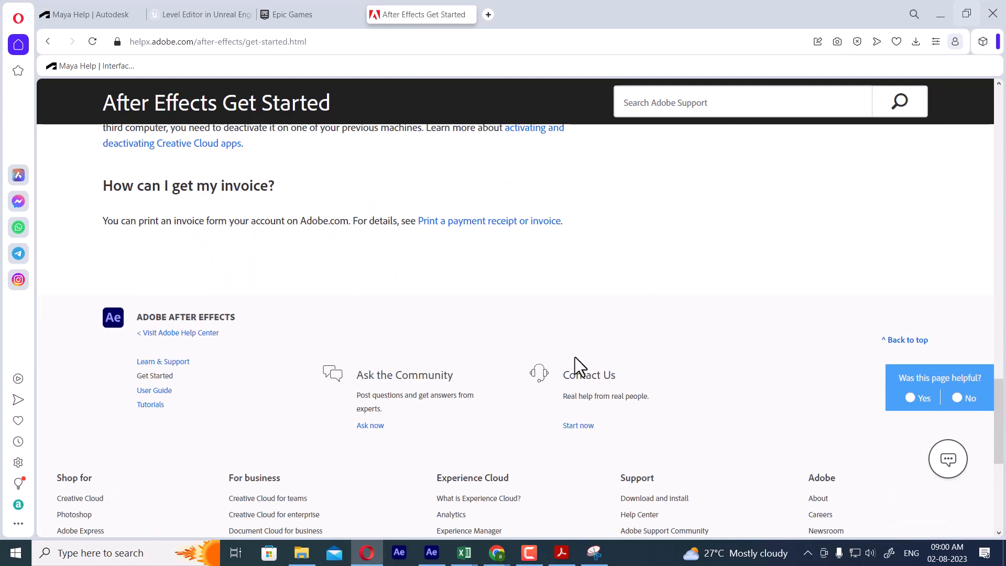
{"action": "scroll", "coordinate": [388, 335], "scroll_direction": "up", "scroll_amount": 13}
{"action": "scroll", "coordinate": [388, 335], "scroll_direction": "up", "scroll_amount": 10}
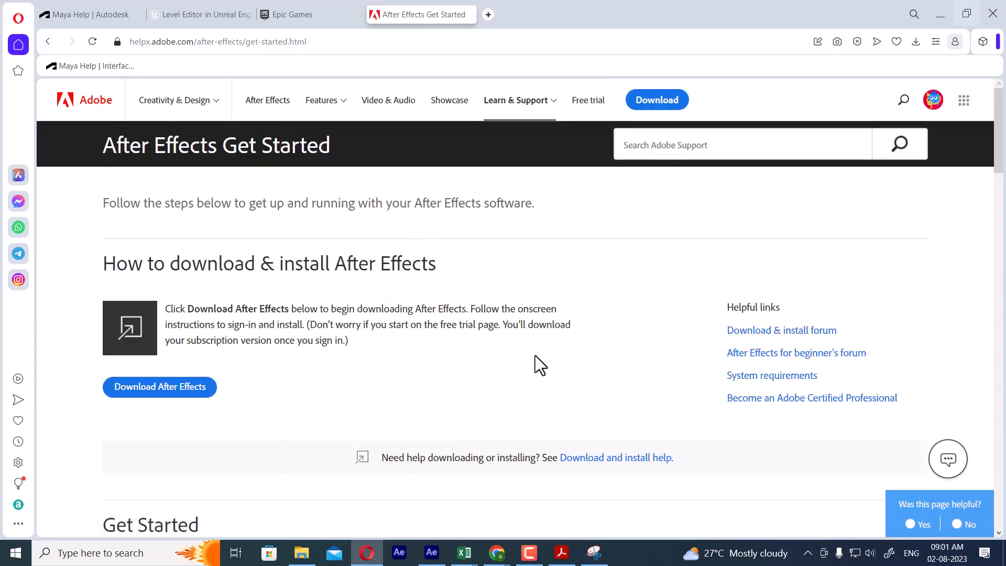
Open the After Effects product page, look through its feature sections and expand the question "What is Adobe After Effects?"
{"action": "left_click", "coordinate": [262, 104]}
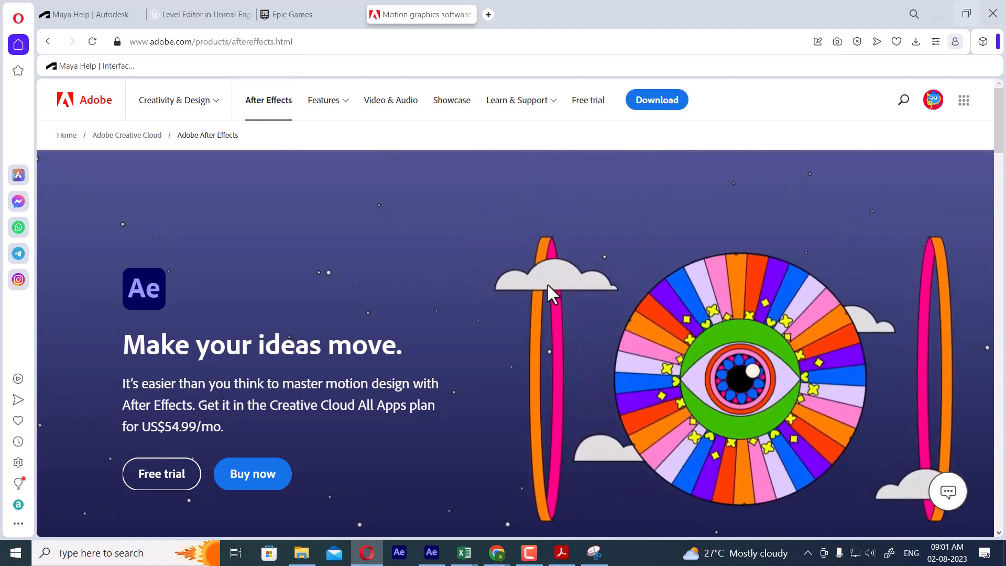
{"action": "scroll", "coordinate": [547, 282], "scroll_direction": "down", "scroll_amount": 15}
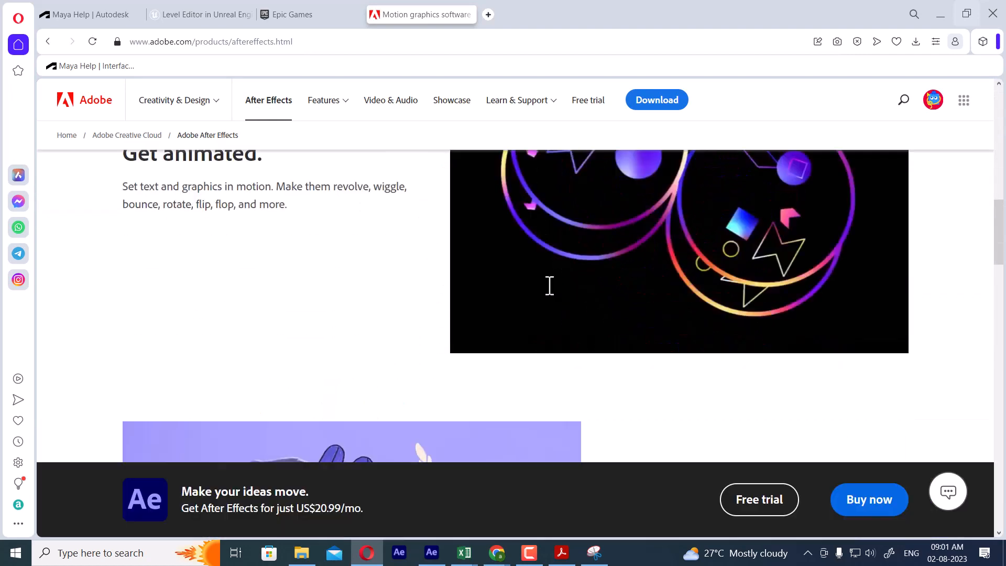
{"action": "scroll", "coordinate": [548, 288], "scroll_direction": "down", "scroll_amount": 5}
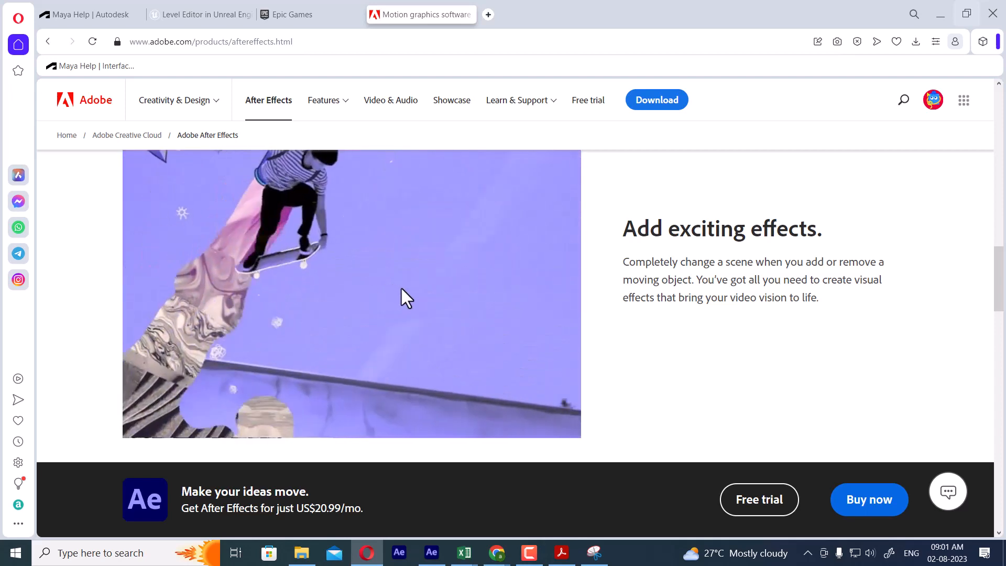
{"action": "scroll", "coordinate": [404, 293], "scroll_direction": "down", "scroll_amount": 5}
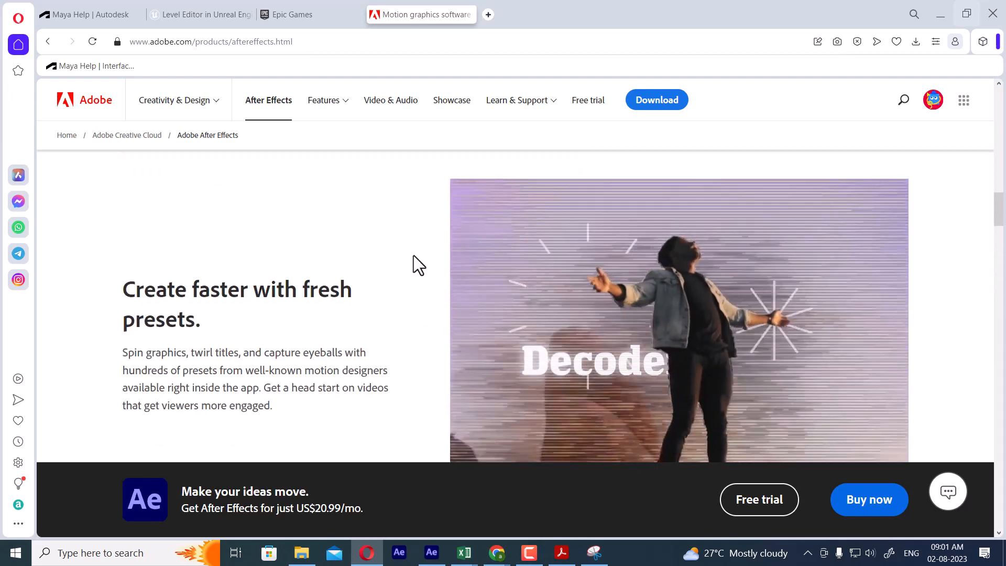
{"action": "scroll", "coordinate": [582, 286], "scroll_direction": "down", "scroll_amount": 3}
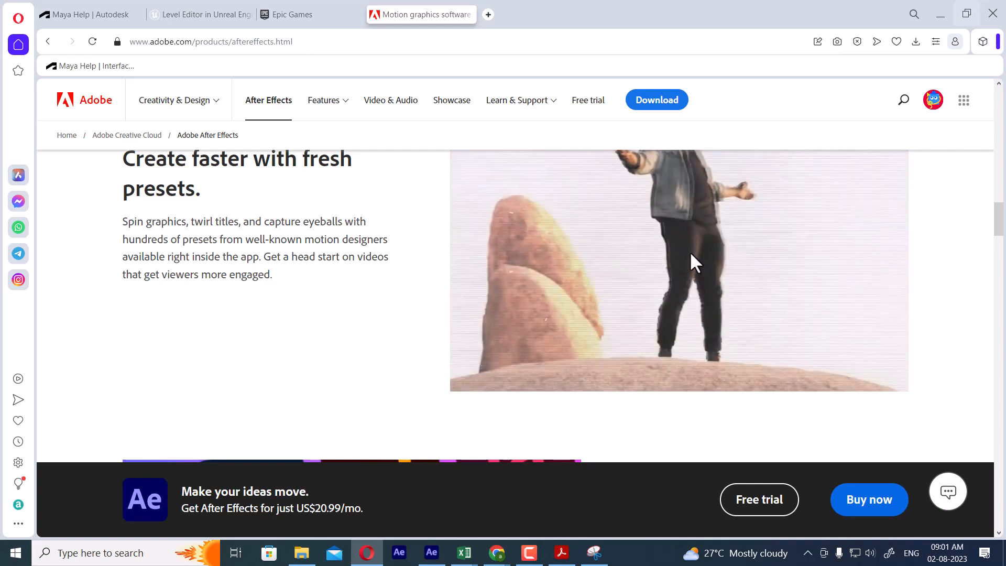
{"action": "scroll", "coordinate": [690, 249], "scroll_direction": "up", "scroll_amount": 2}
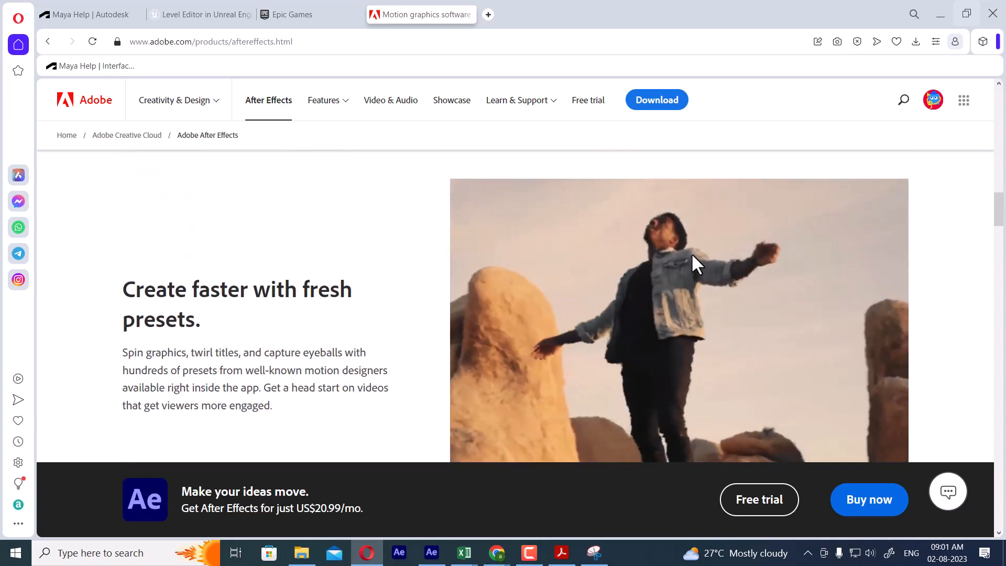
{"action": "scroll", "coordinate": [709, 233], "scroll_direction": "down", "scroll_amount": 12}
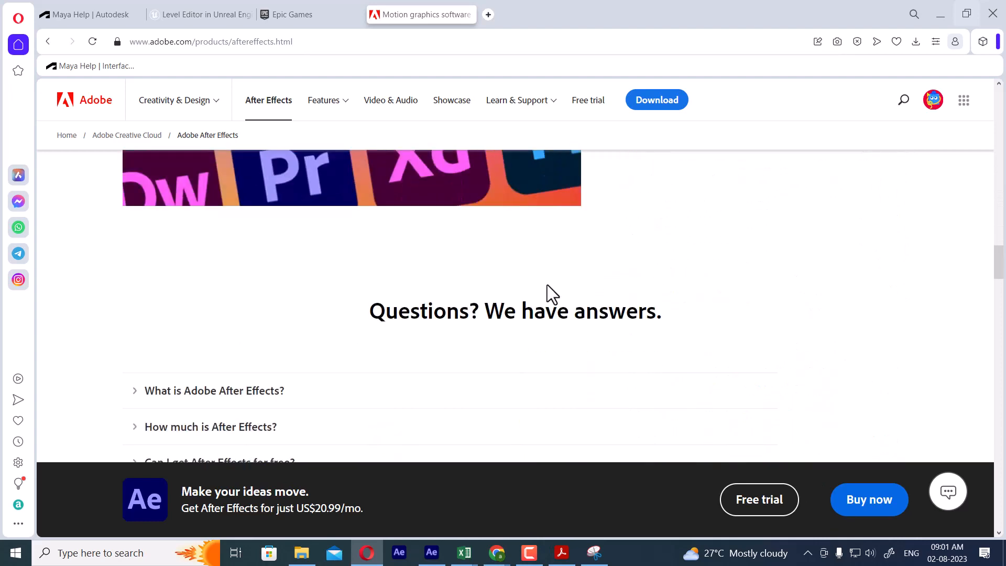
{"action": "scroll", "coordinate": [547, 292], "scroll_direction": "down", "scroll_amount": 2}
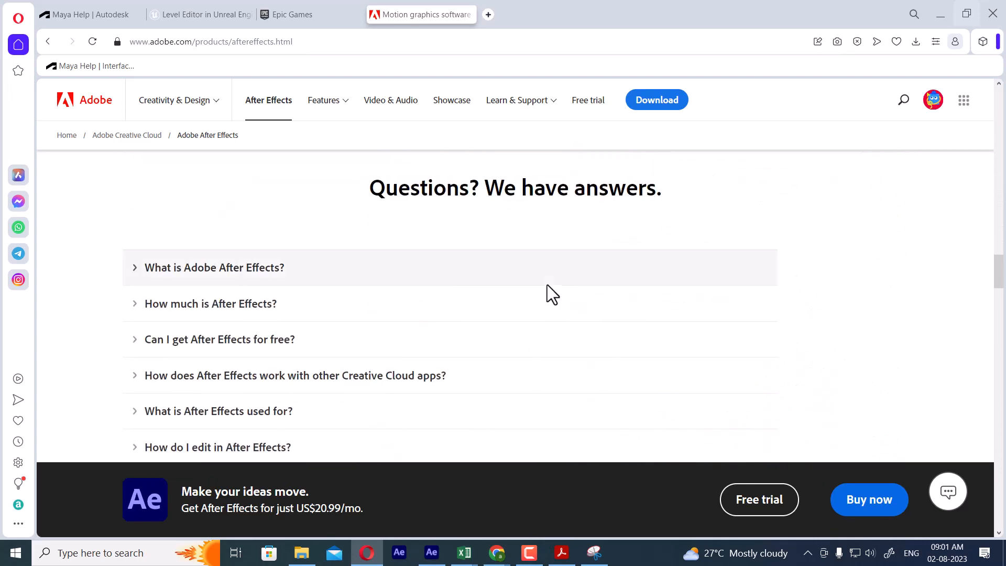
{"action": "left_click", "coordinate": [293, 275]}
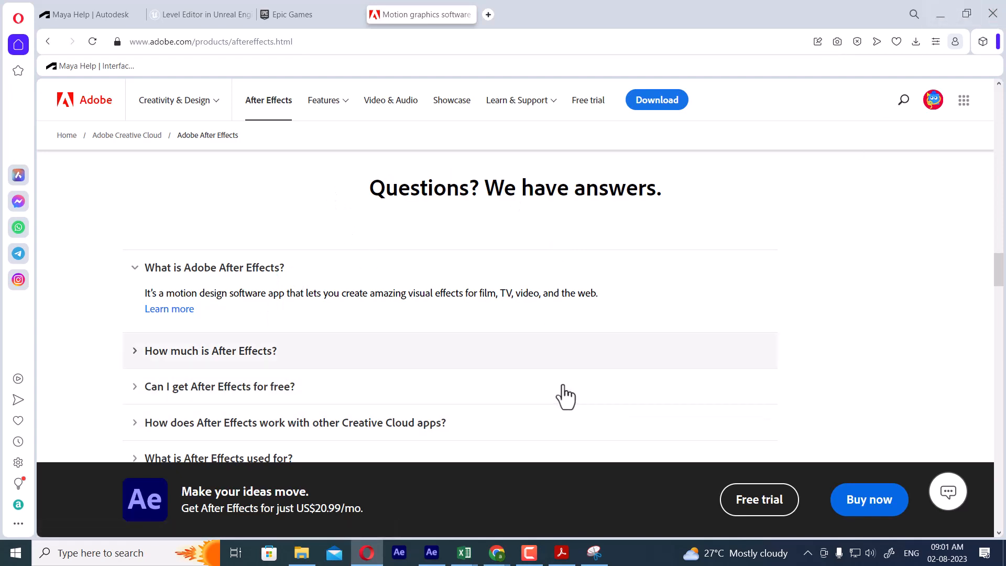
Switch back to After Effects, look over the recent projects on the Home screen and start a new project without saving particle.aep
{"action": "left_click", "coordinate": [432, 553]}
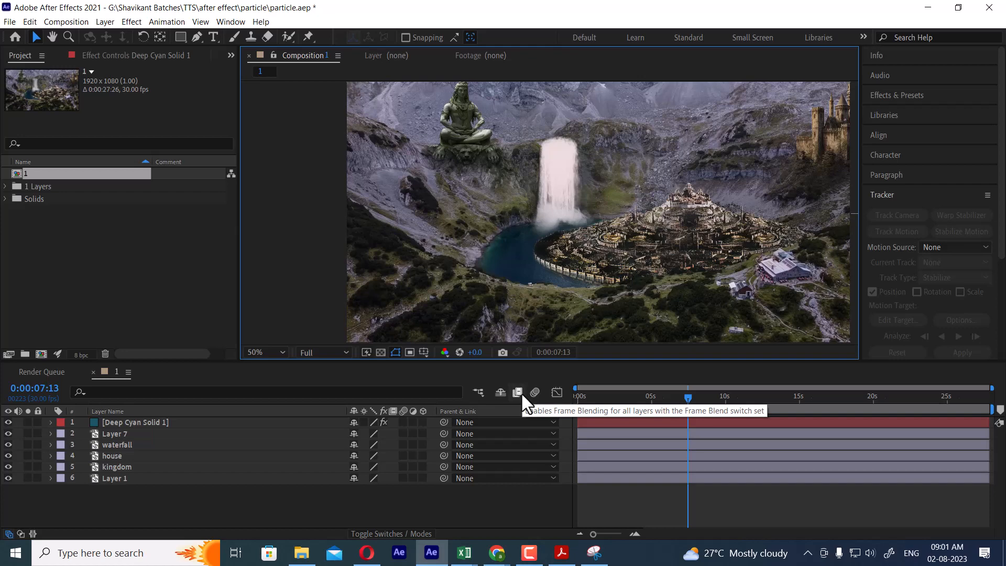
{"action": "left_click", "coordinate": [13, 37]}
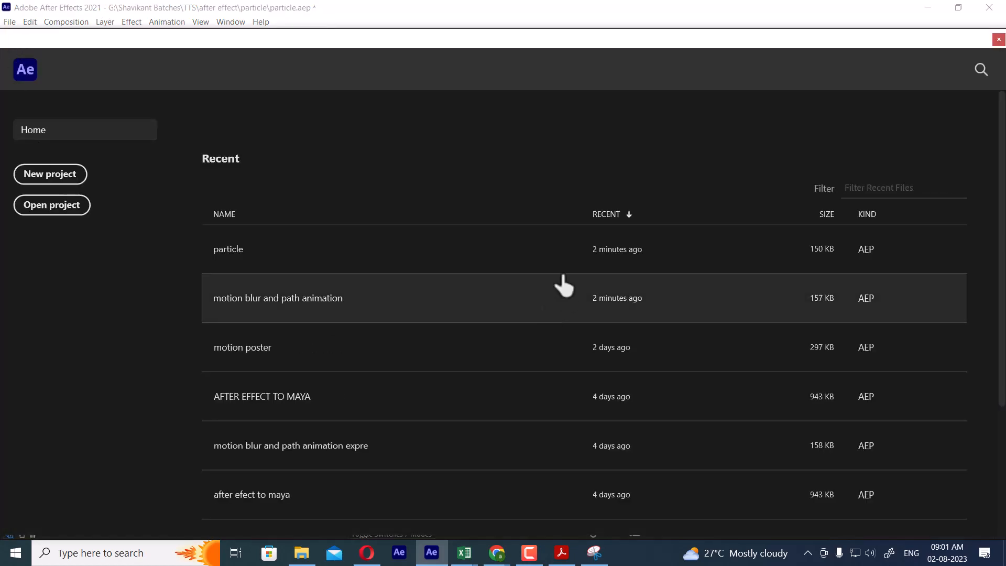
{"action": "scroll", "coordinate": [360, 317], "scroll_direction": "down", "scroll_amount": 3}
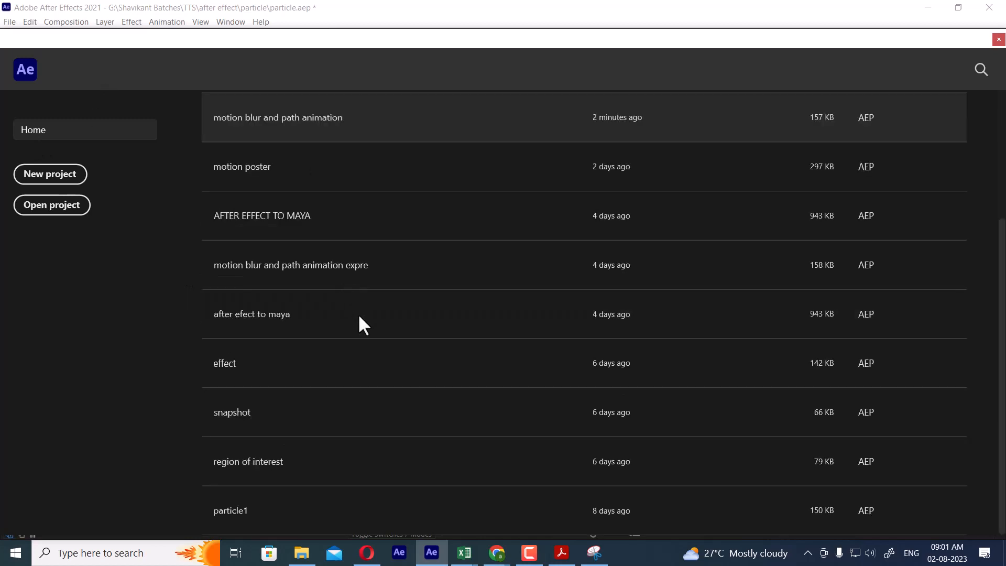
{"action": "scroll", "coordinate": [307, 279], "scroll_direction": "up", "scroll_amount": 3}
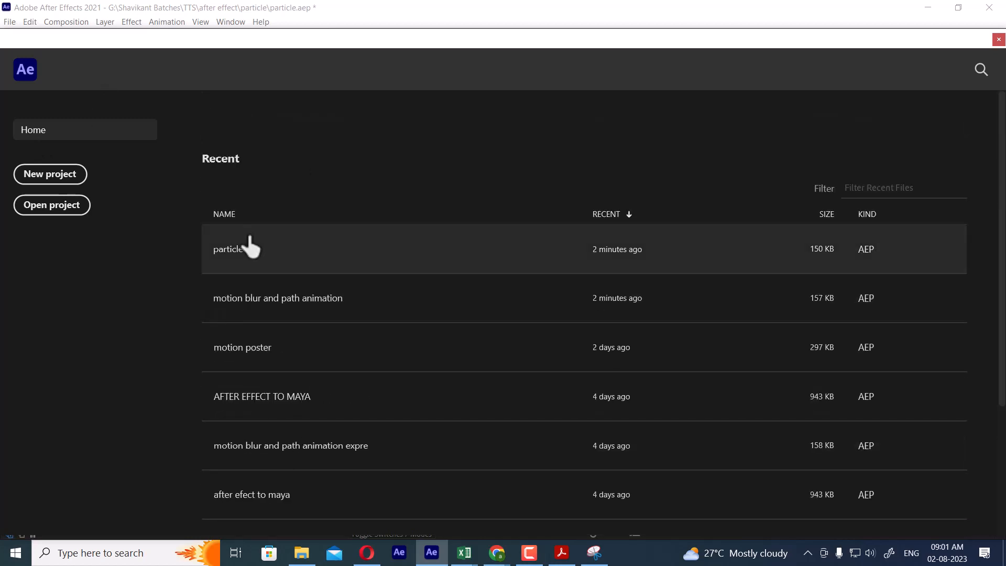
{"action": "scroll", "coordinate": [313, 293], "scroll_direction": "down", "scroll_amount": 3}
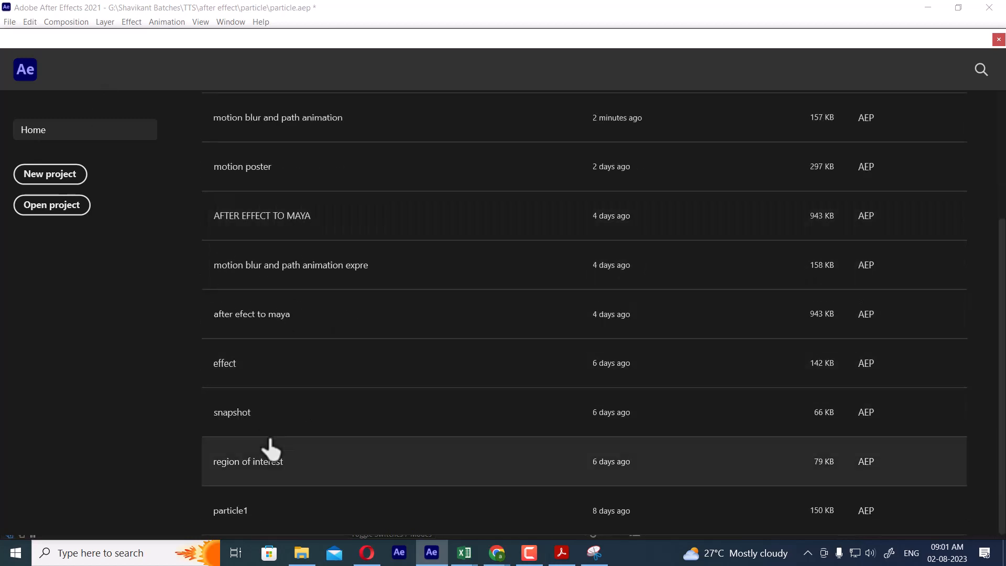
{"action": "left_click", "coordinate": [51, 174]}
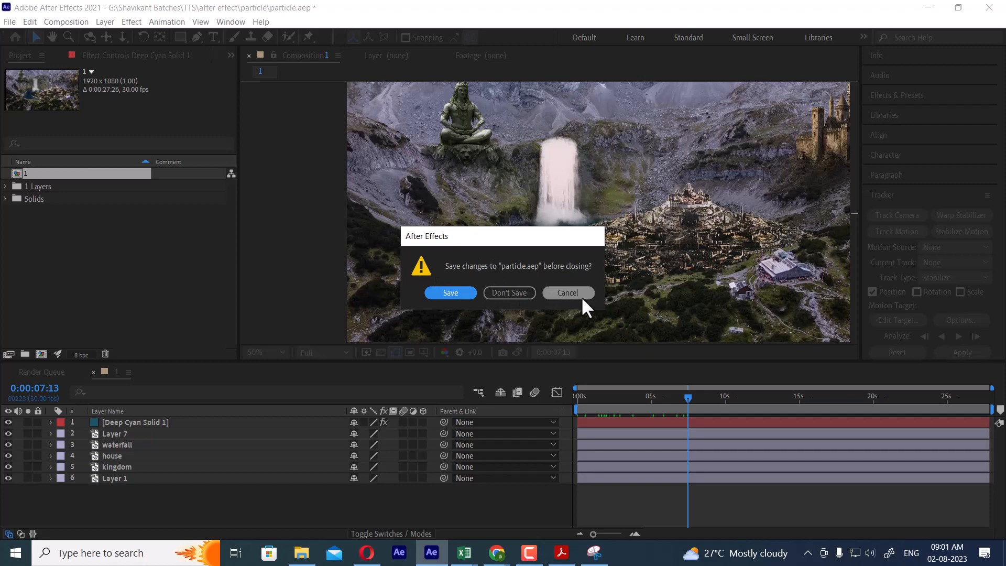
{"action": "left_click", "coordinate": [505, 293]}
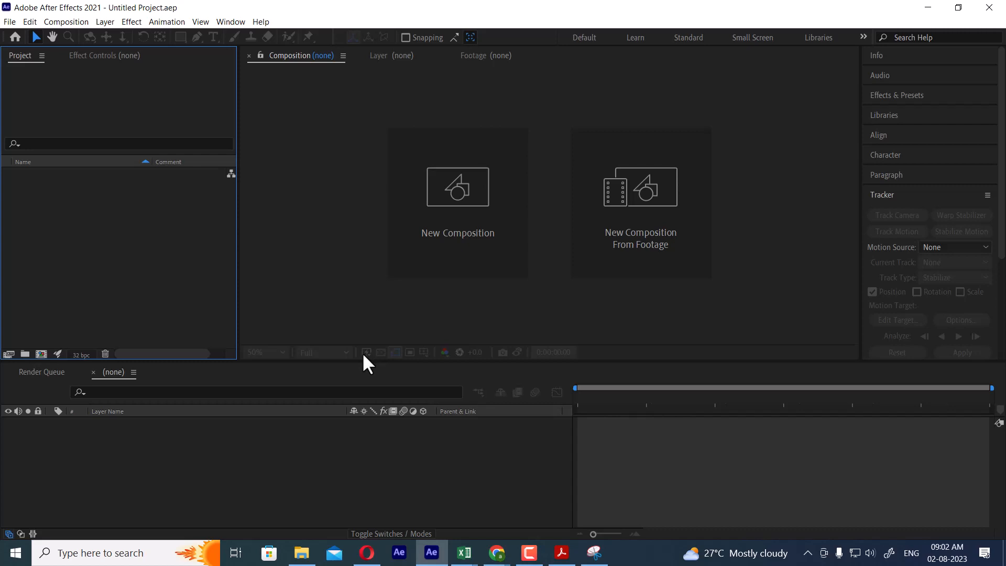
Start a new composition and name it "basic"
{"action": "left_click", "coordinate": [71, 24]}
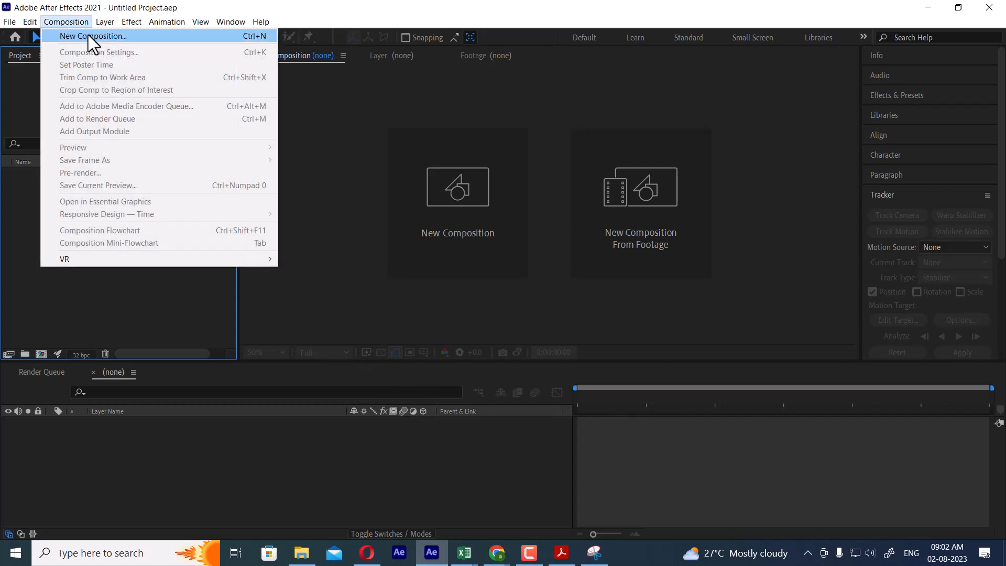
{"action": "left_click", "coordinate": [94, 35]}
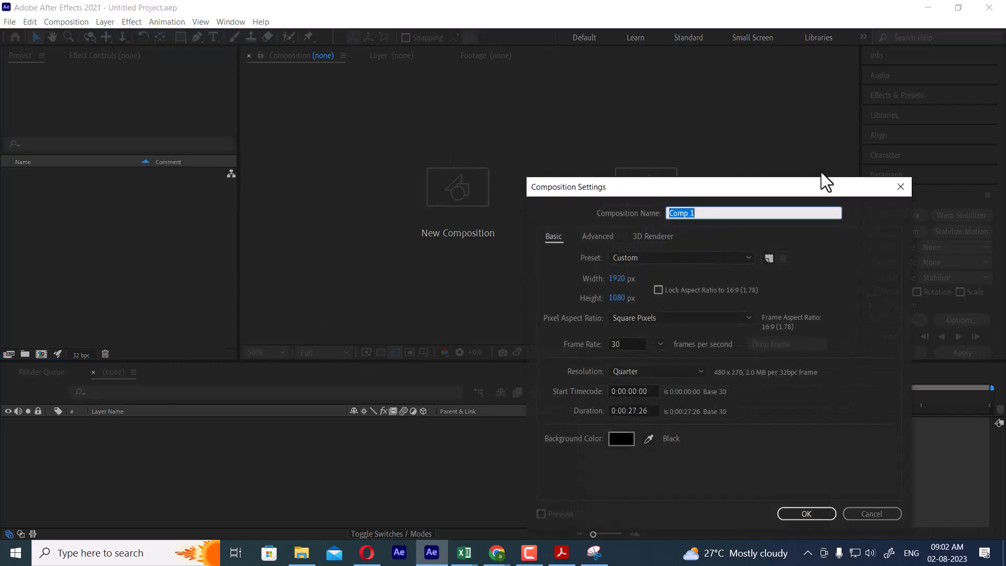
{"action": "left_click_drag", "start_coordinate": [821, 173], "coordinate": [626, 103]}
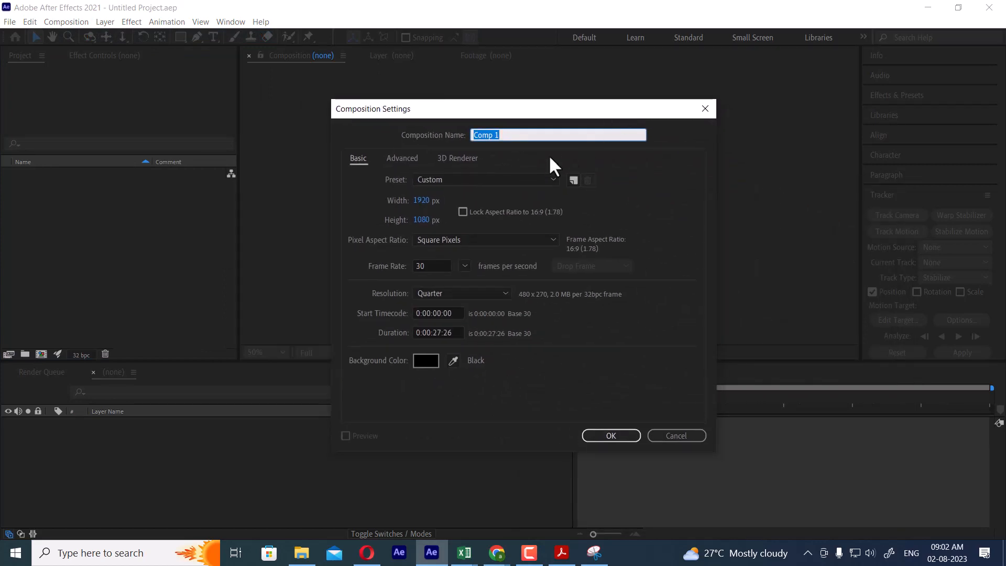
{"action": "type", "text": "basic"}
Set the composition's width and height to 1000 px each
{"action": "left_click", "coordinate": [422, 201]}
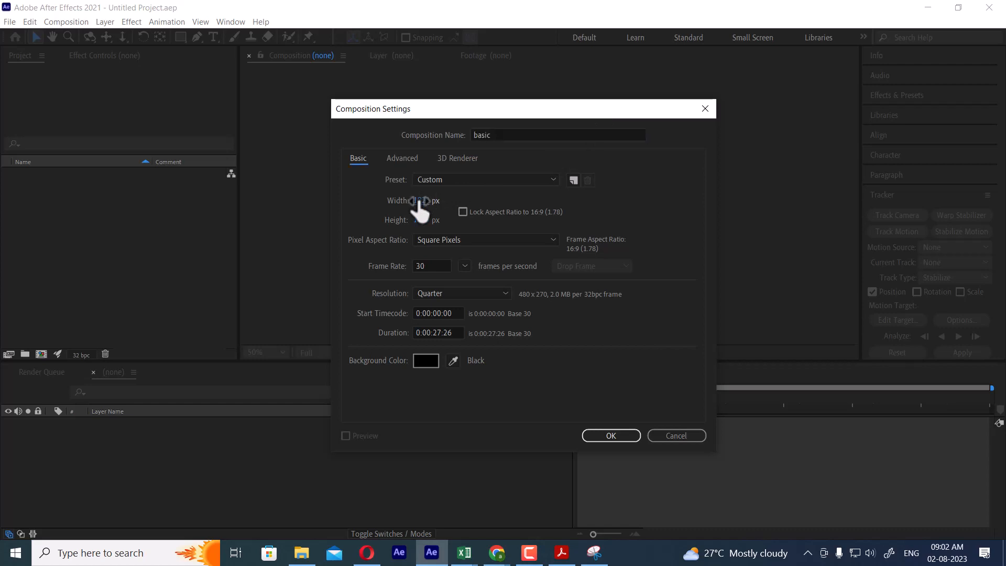
{"action": "left_click", "coordinate": [421, 219]}
{"action": "left_click", "coordinate": [427, 200]}
{"action": "type", "text": "100"}
{"action": "key", "text": "Tab"}
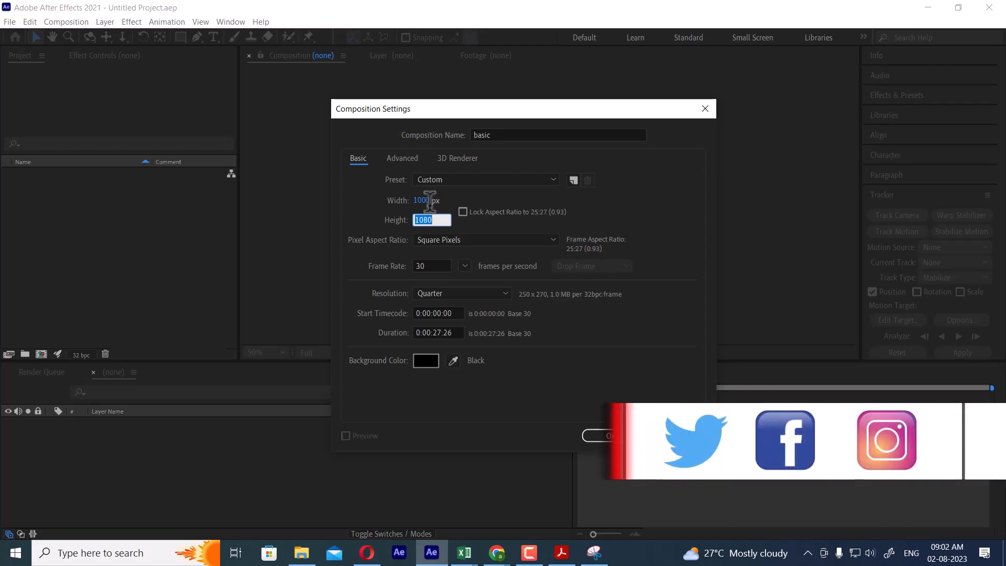
{"action": "type", "text": "1000"}
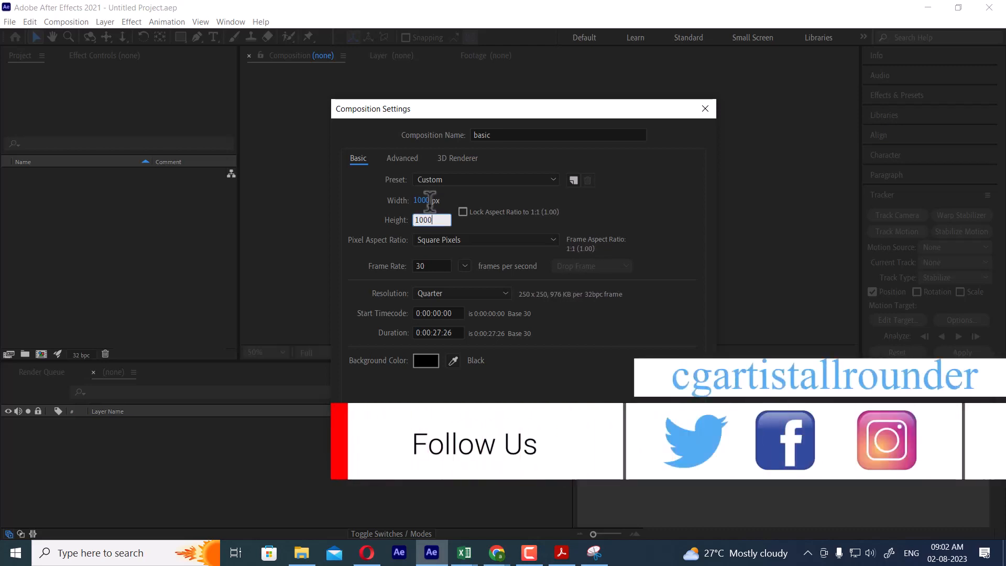
Set the composition's width to 1920 px and its height to 1080 px
{"action": "left_click", "coordinate": [422, 201]}
{"action": "type", "text": "1920"}
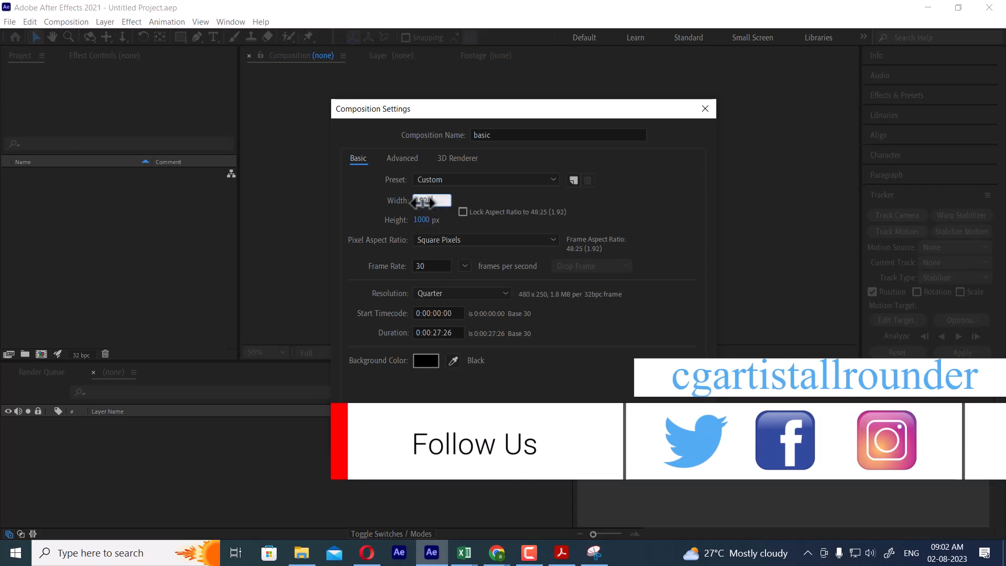
{"action": "key", "text": "Tab"}
{"action": "type", "text": "080"}
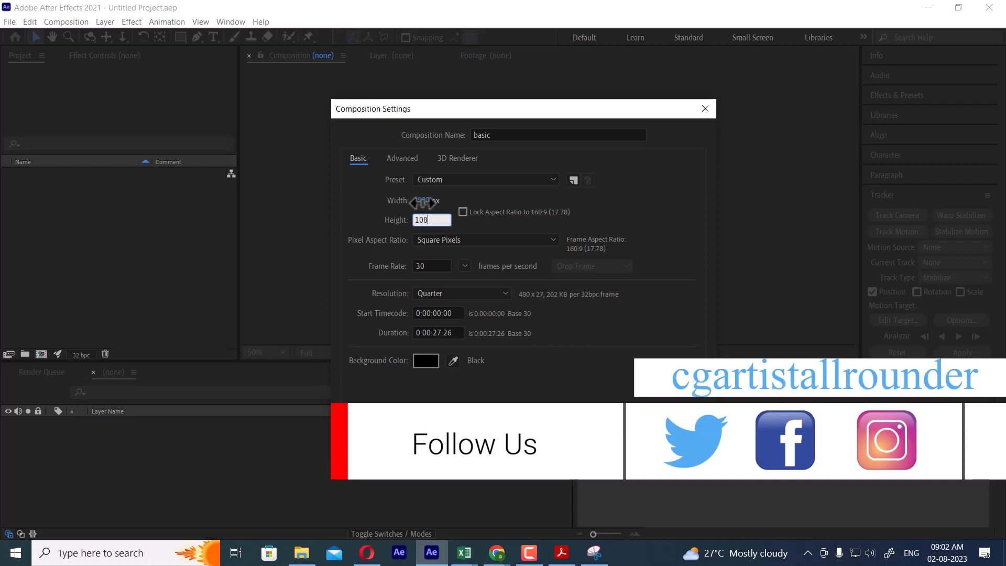
Set the composition's pixel aspect ratio to D1/DV PAL (1.09)
{"action": "left_click", "coordinate": [476, 242]}
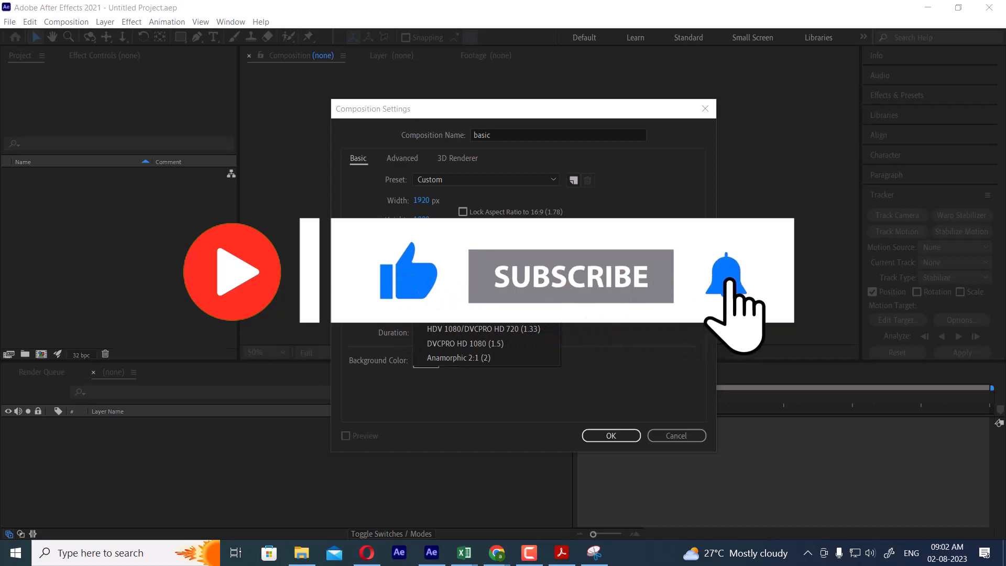
{"action": "left_click", "coordinate": [486, 239]}
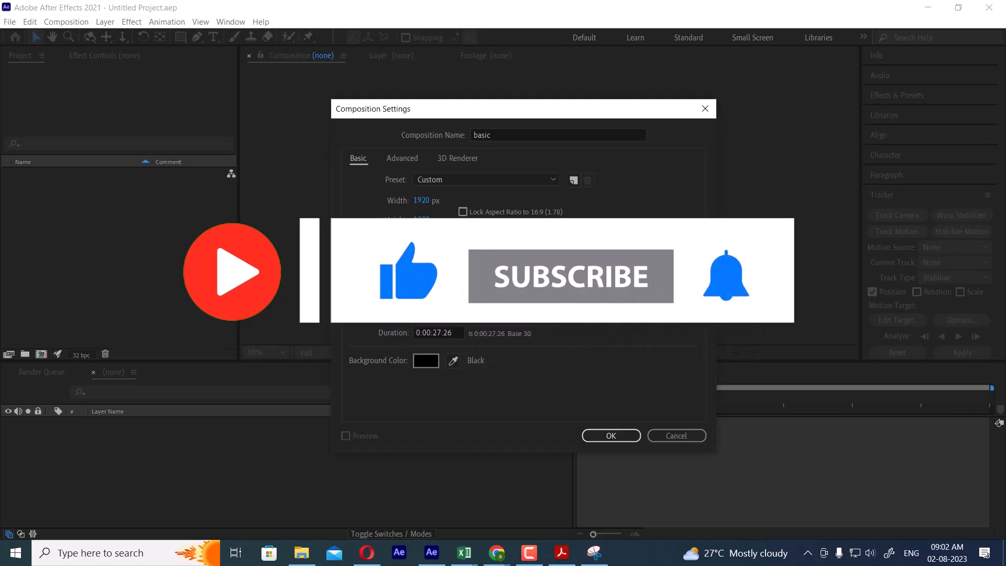
{"action": "left_click", "coordinate": [486, 239]}
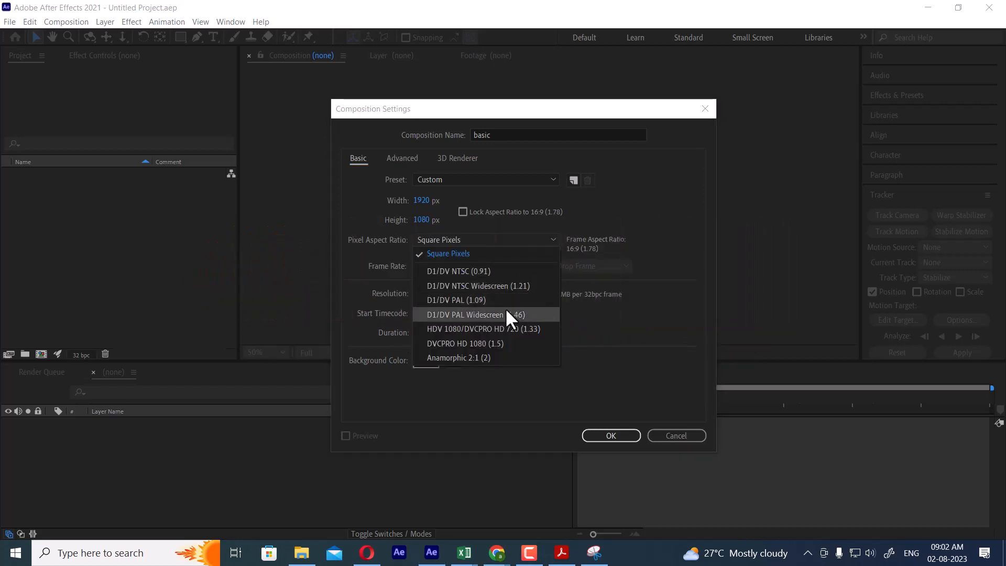
{"action": "left_click", "coordinate": [502, 299]}
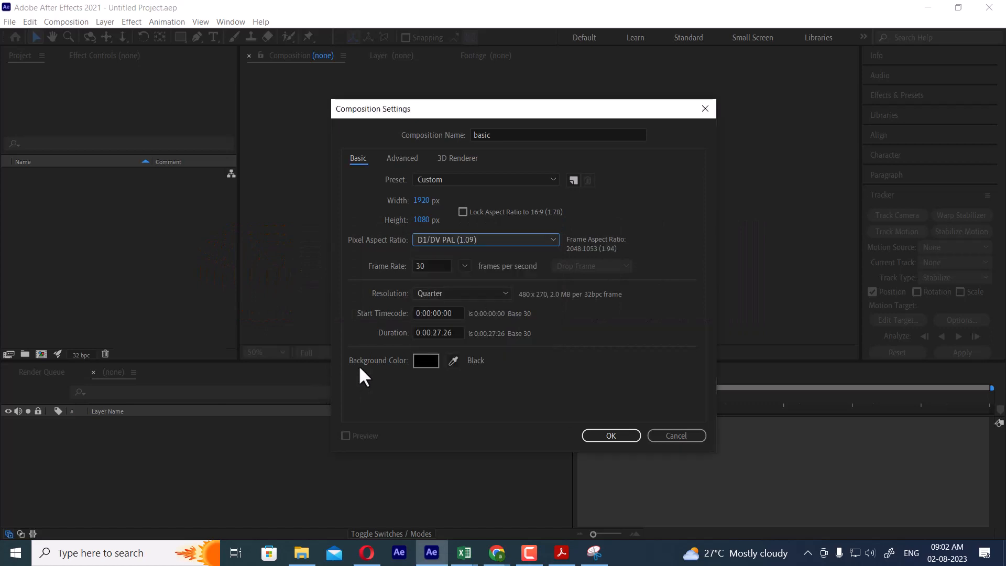
Set the composition's pixel aspect ratio to D1/DV PAL Widescreen (1.46)
{"action": "left_click", "coordinate": [501, 240]}
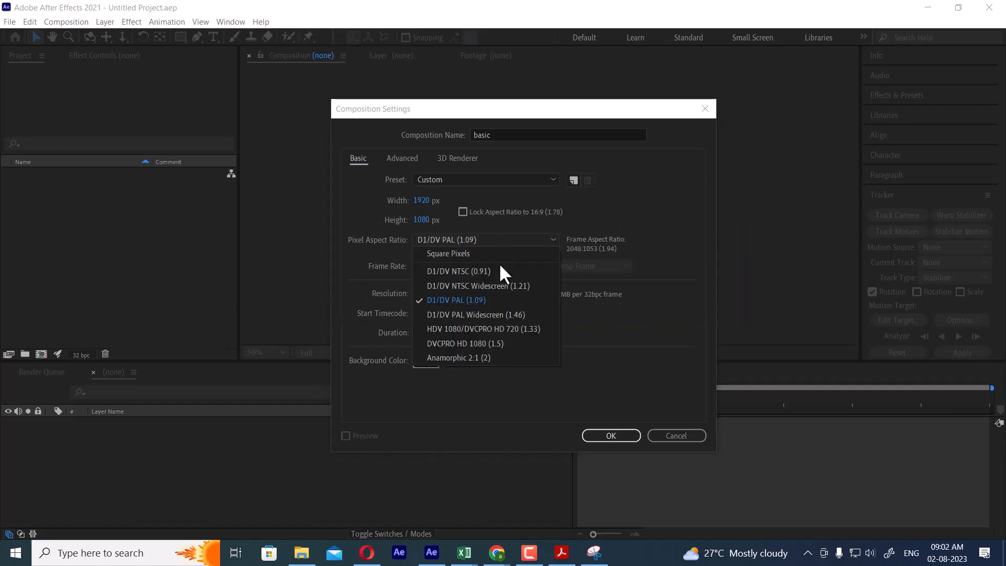
{"action": "left_click", "coordinate": [500, 313]}
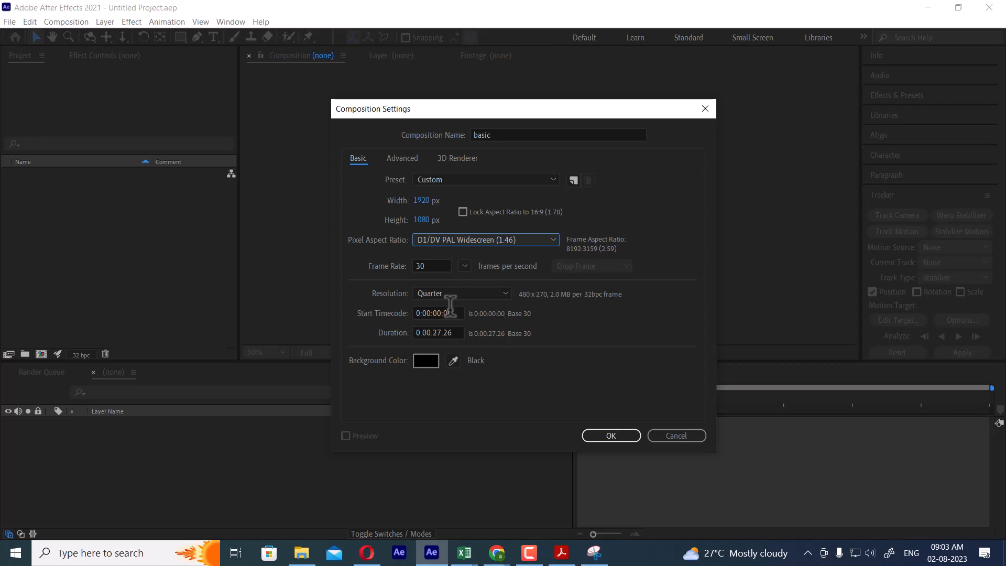
{"action": "key", "text": "Tab"}
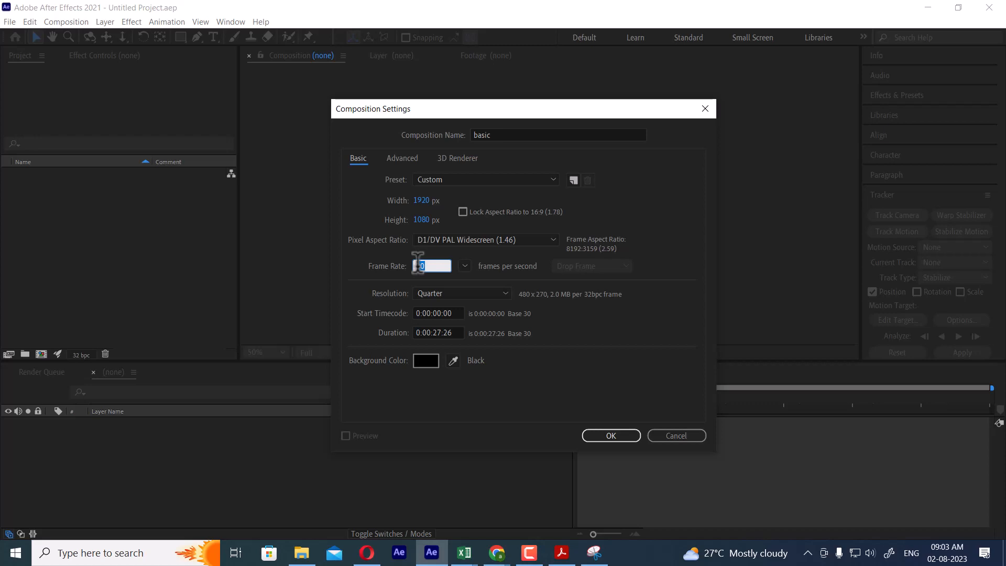
Accept black (000000) as the background color and create the composition
{"action": "left_click", "coordinate": [463, 296]}
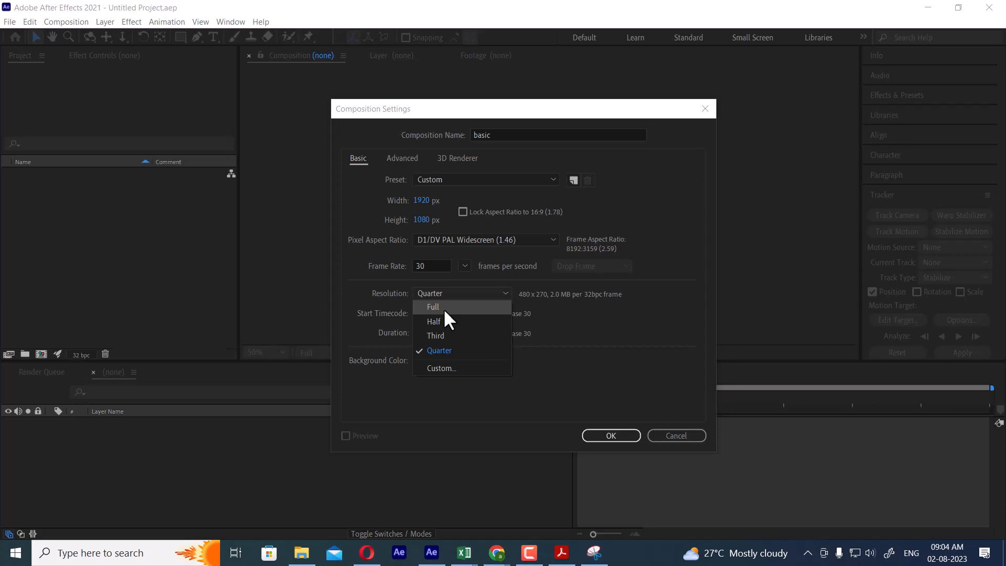
{"action": "left_click", "coordinate": [610, 354]}
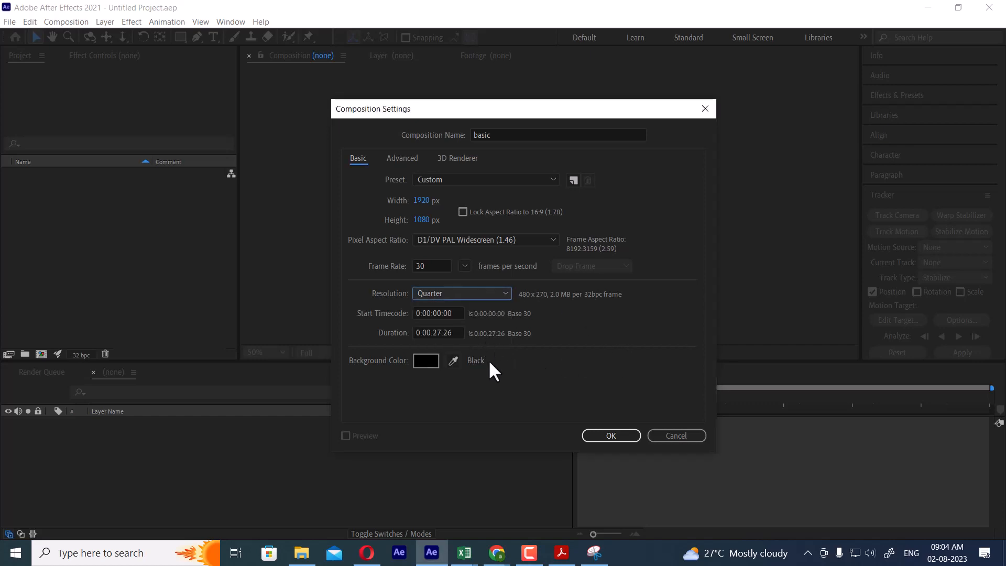
{"action": "left_click", "coordinate": [445, 312]}
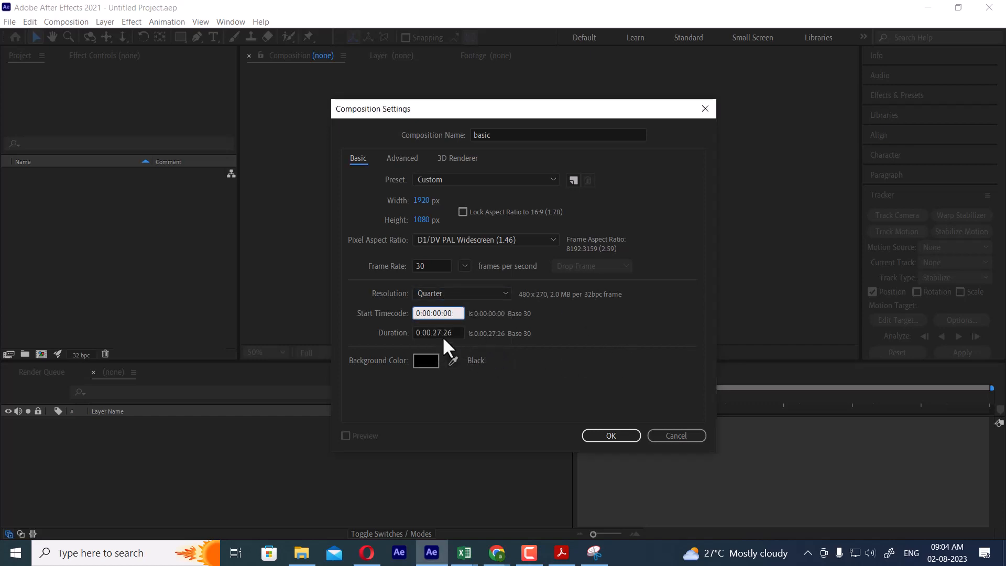
{"action": "left_click", "coordinate": [426, 360]}
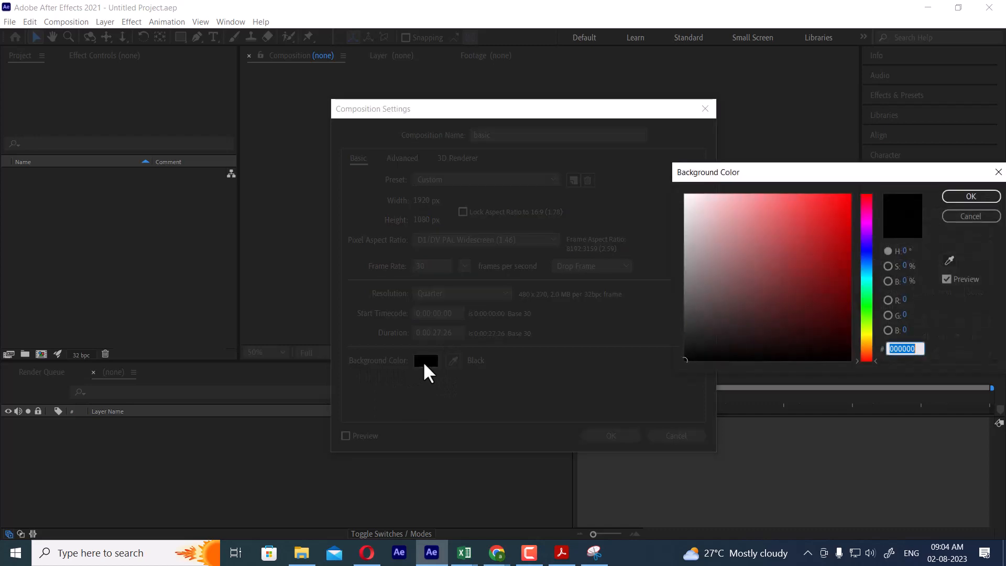
{"action": "left_click", "coordinate": [970, 197]}
{"action": "left_click", "coordinate": [611, 435]}
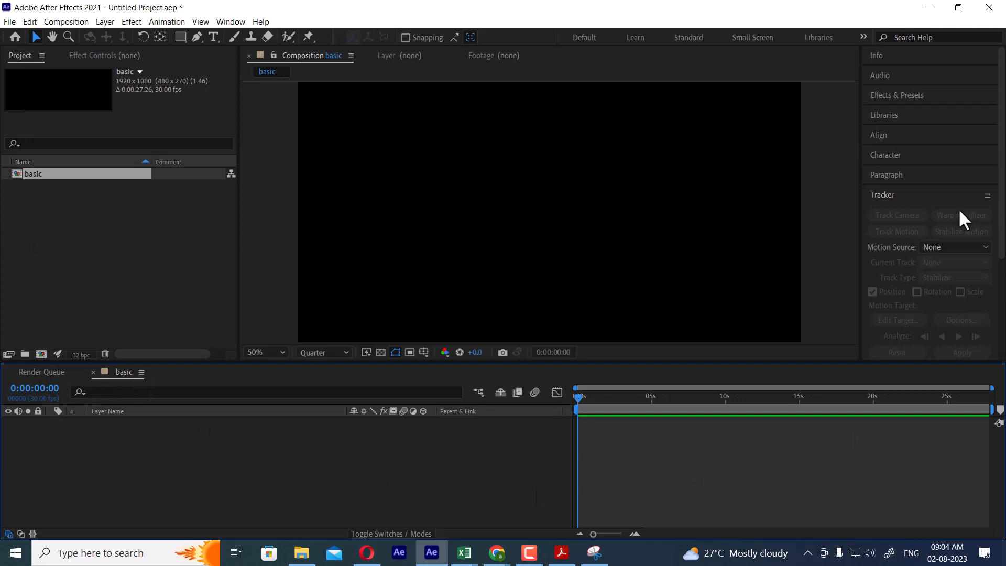
{"action": "left_click", "coordinate": [879, 55]}
{"action": "left_click", "coordinate": [873, 53]}
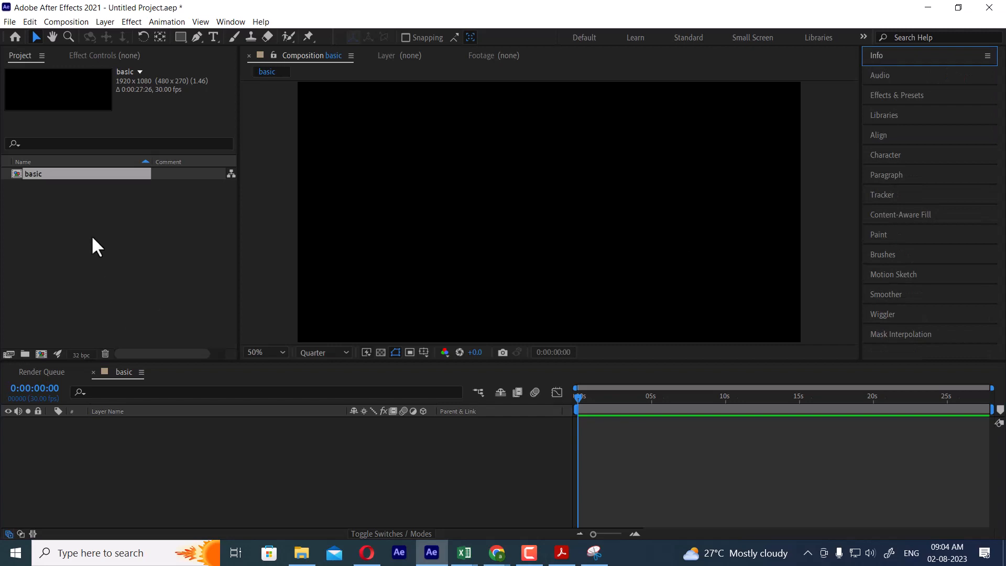
Switch to File Explorer and copy the path of the "Footages for Competition" subfolder within CM 2023 on Local Disk (F:)
{"action": "left_click", "coordinate": [301, 558]}
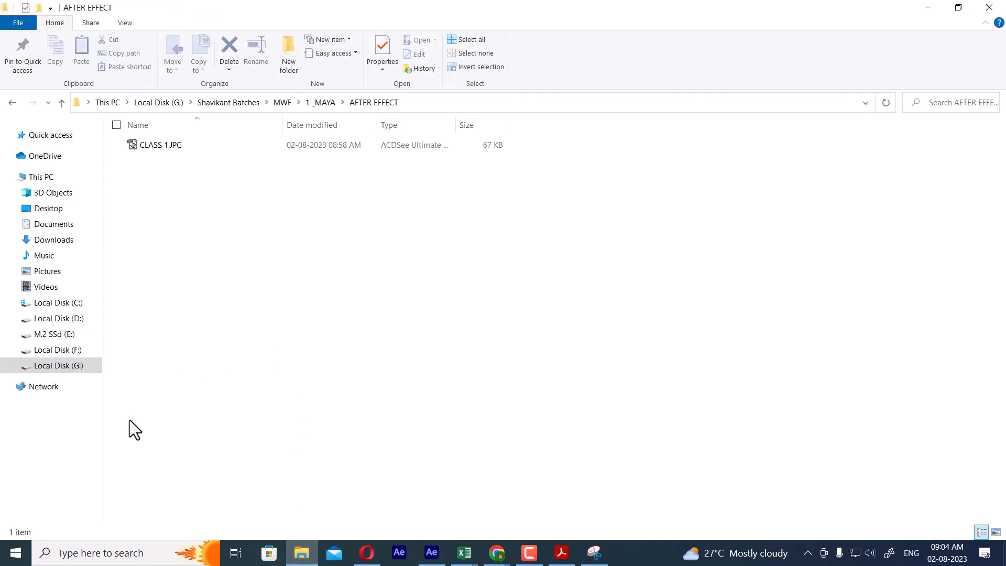
{"action": "left_click", "coordinate": [66, 350]}
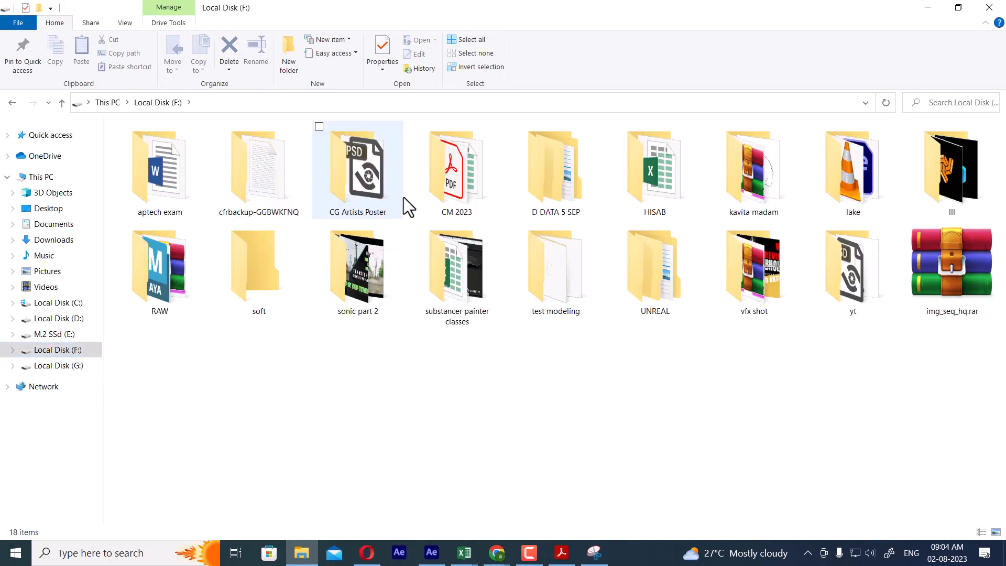
{"action": "double_click", "coordinate": [474, 185]}
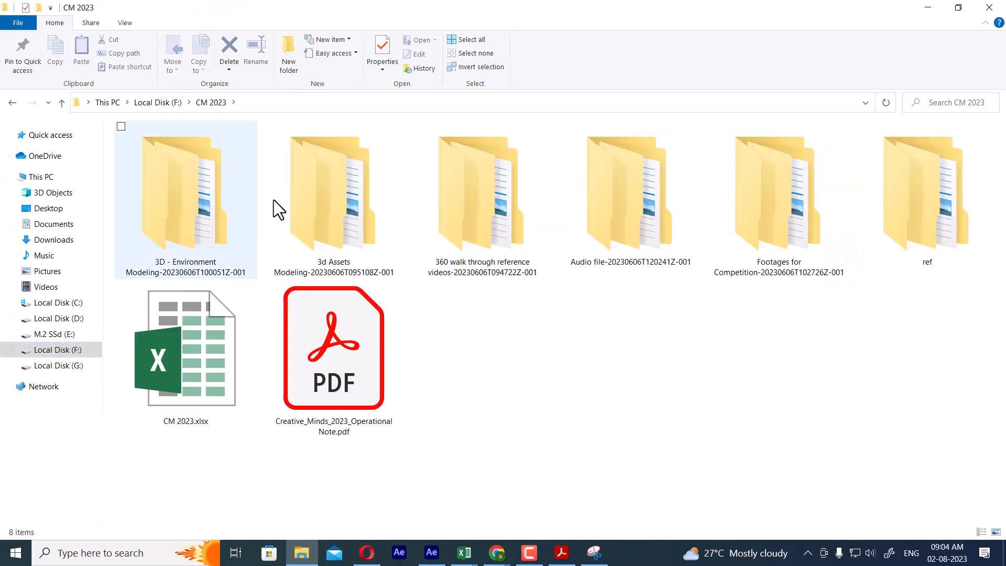
{"action": "double_click", "coordinate": [795, 190]}
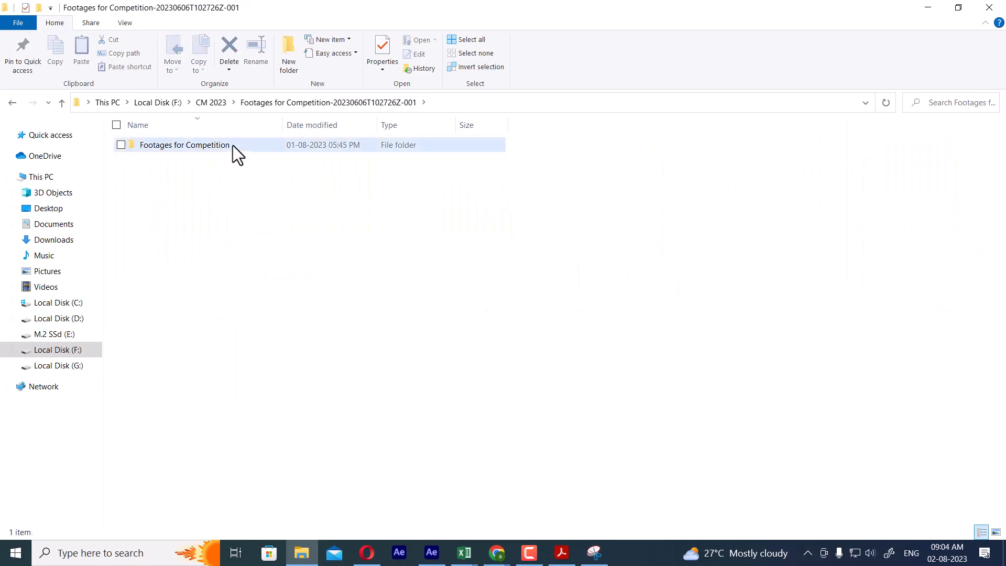
{"action": "double_click", "coordinate": [233, 146]}
{"action": "left_click", "coordinate": [561, 102]}
{"action": "key", "text": "ctrl+c"}
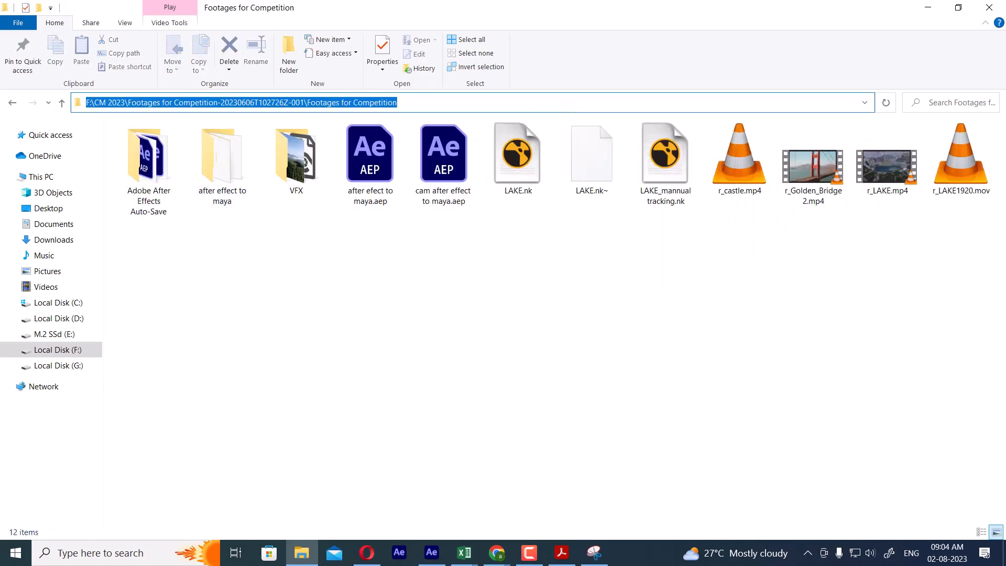
{"action": "left_click", "coordinate": [928, 7]}
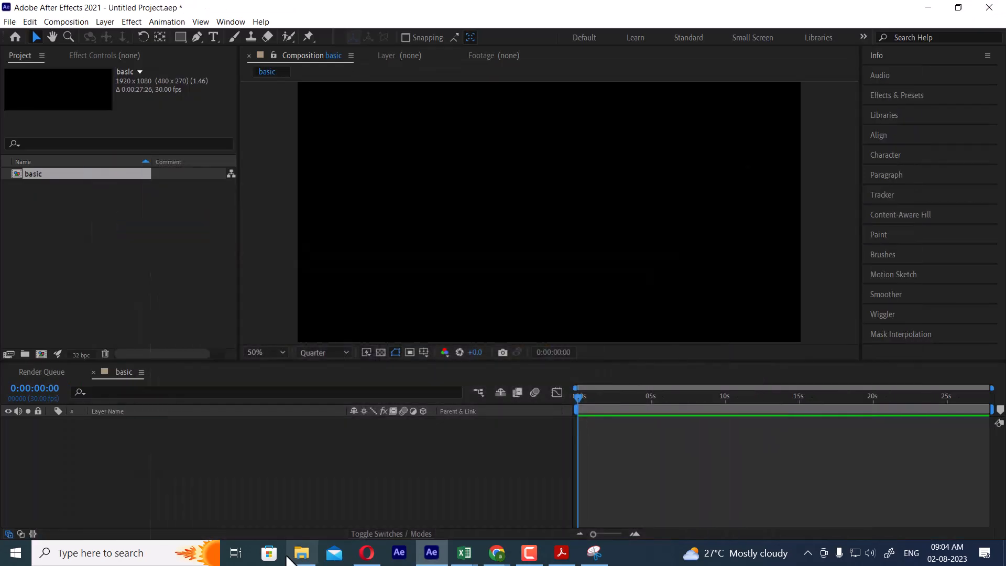
Import r_LAKE.mp4 into the After Effects project from the copied "Footages for Competition" folder path
{"action": "double_click", "coordinate": [102, 254]}
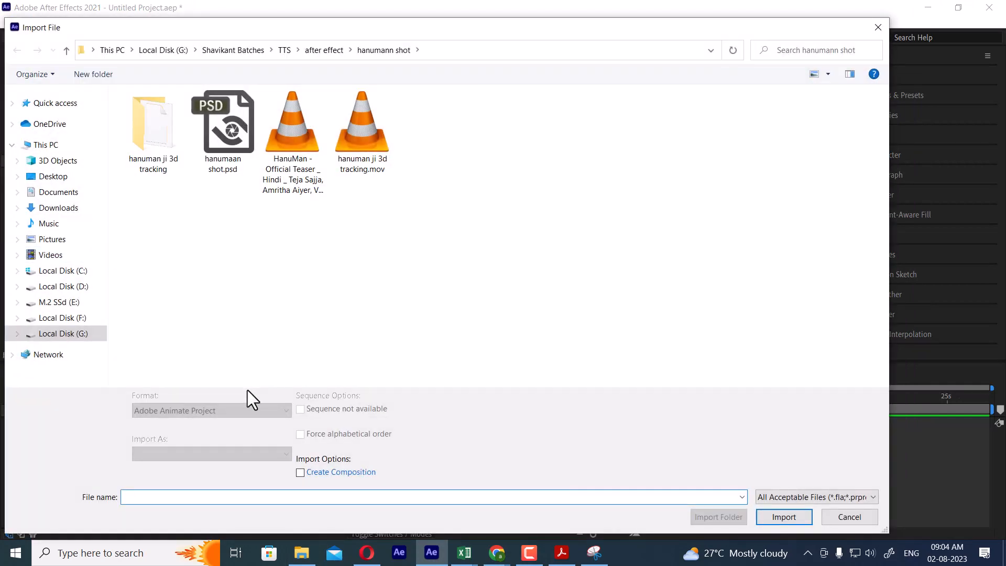
{"action": "key", "text": "ctrl+v"}
{"action": "key", "text": "Return"}
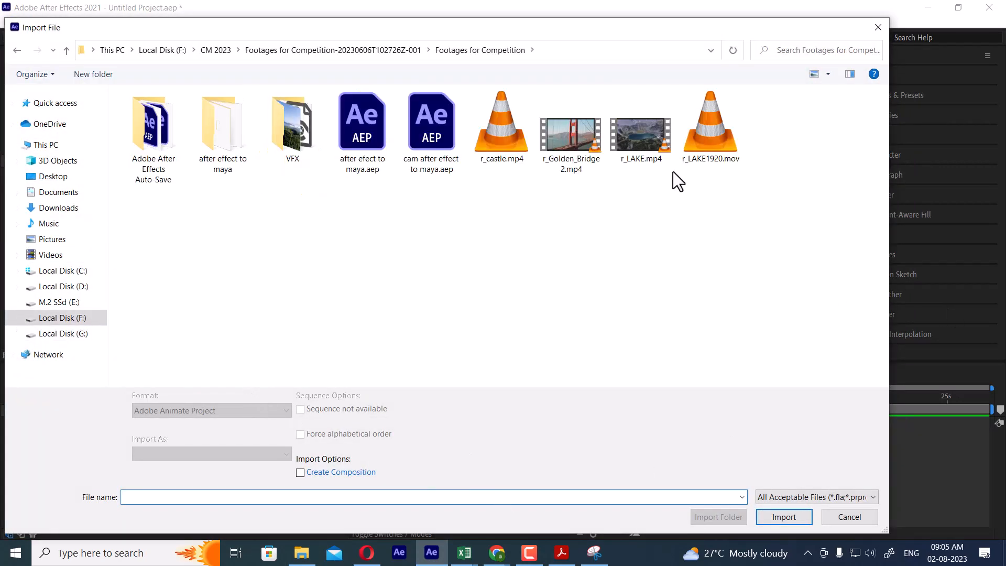
{"action": "double_click", "coordinate": [646, 152]}
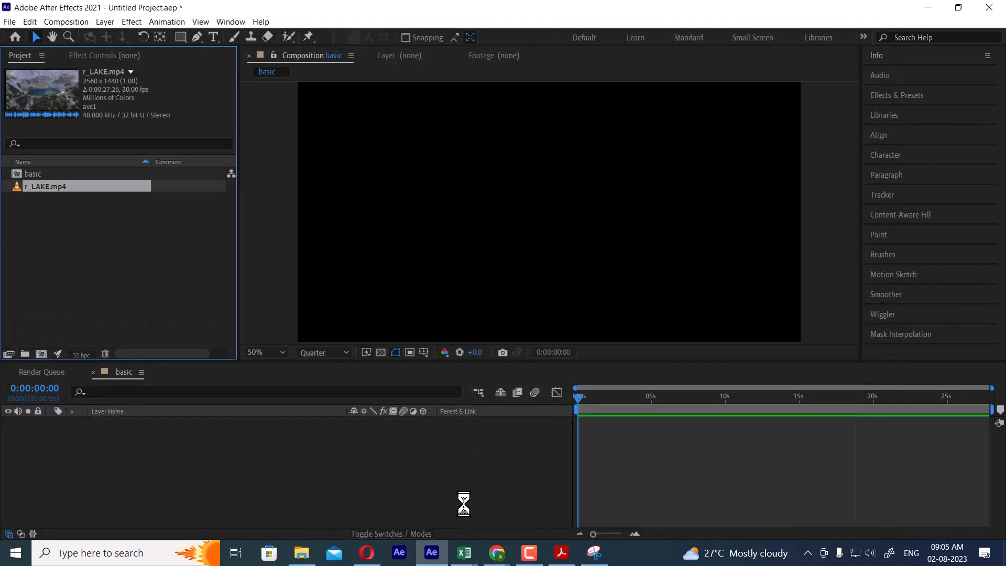
Add r_LAKE.mp4 as a layer in the "basic" composition's timeline, with the viewer magnified to 50%
{"action": "left_click_drag", "start_coordinate": [47, 184], "coordinate": [243, 456]}
{"action": "scroll", "coordinate": [547, 207], "scroll_direction": "down", "scroll_amount": 4}
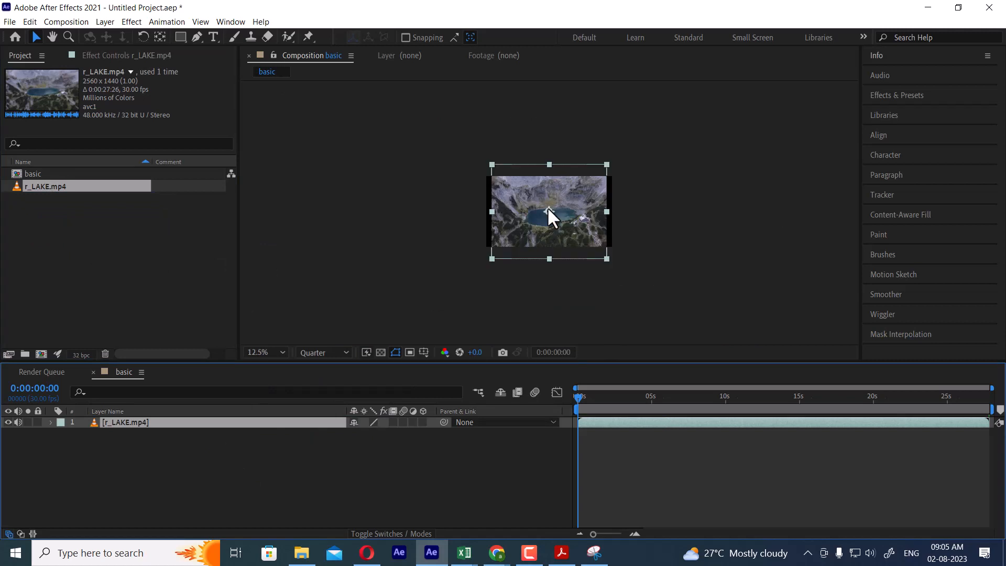
{"action": "scroll", "coordinate": [550, 215], "scroll_direction": "up", "scroll_amount": 1}
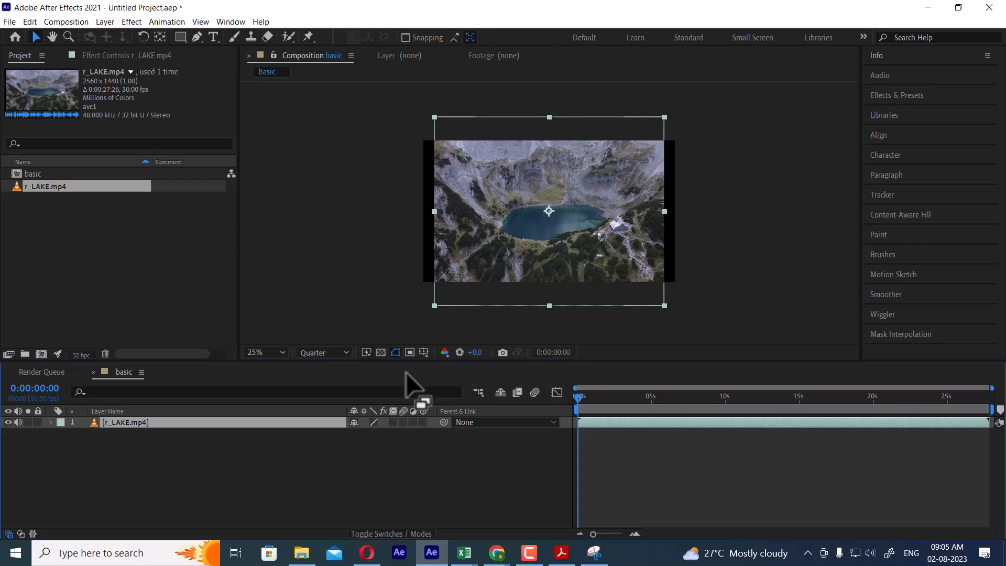
{"action": "key", "text": "period"}
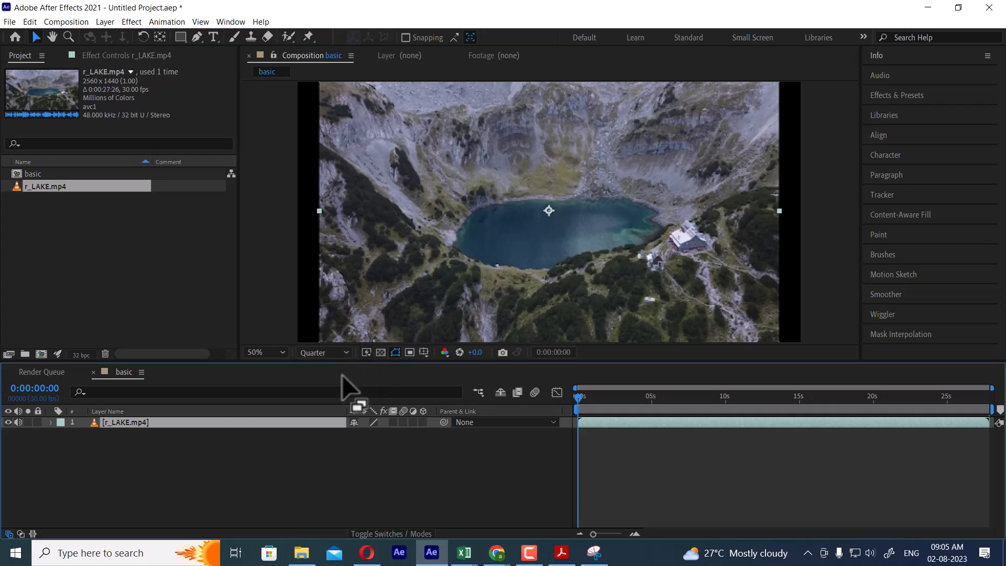
Preview the lake clip, set the viewer resolution to Full, and play the clip again to compare playback
{"action": "key", "text": "space"}
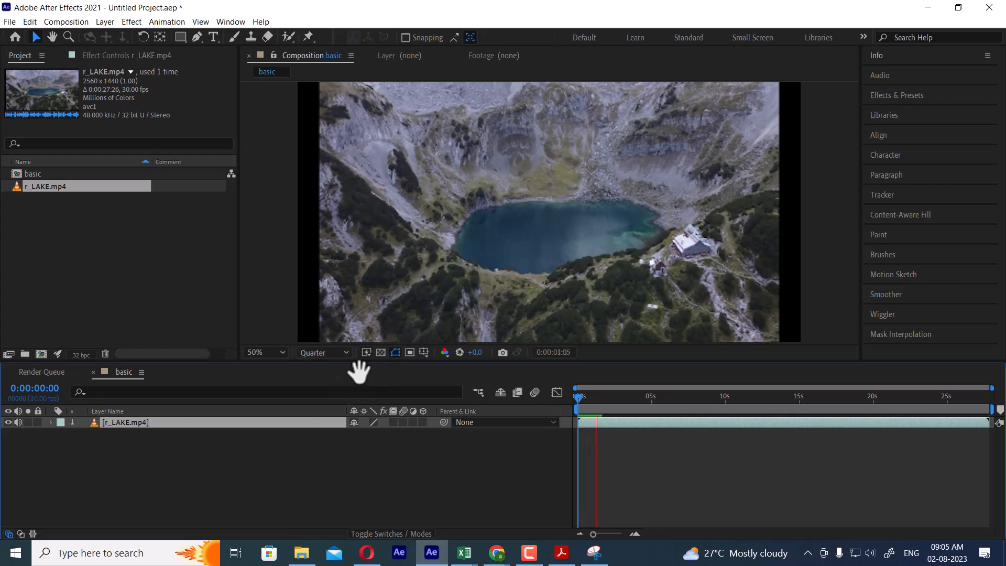
{"action": "left_click", "coordinate": [330, 352]}
{"action": "left_click", "coordinate": [328, 383]}
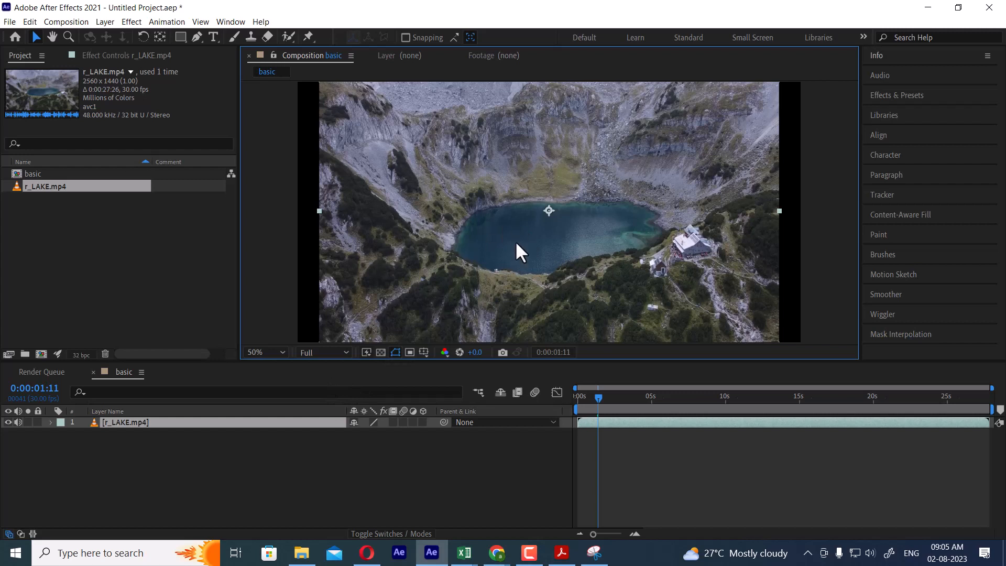
{"action": "left_click", "coordinate": [321, 351]}
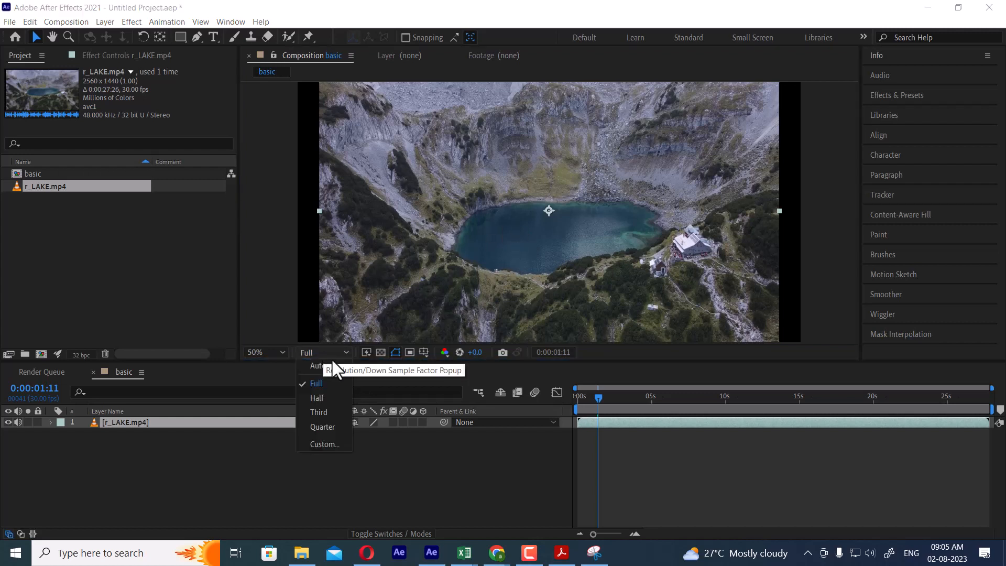
{"action": "left_click", "coordinate": [544, 408]}
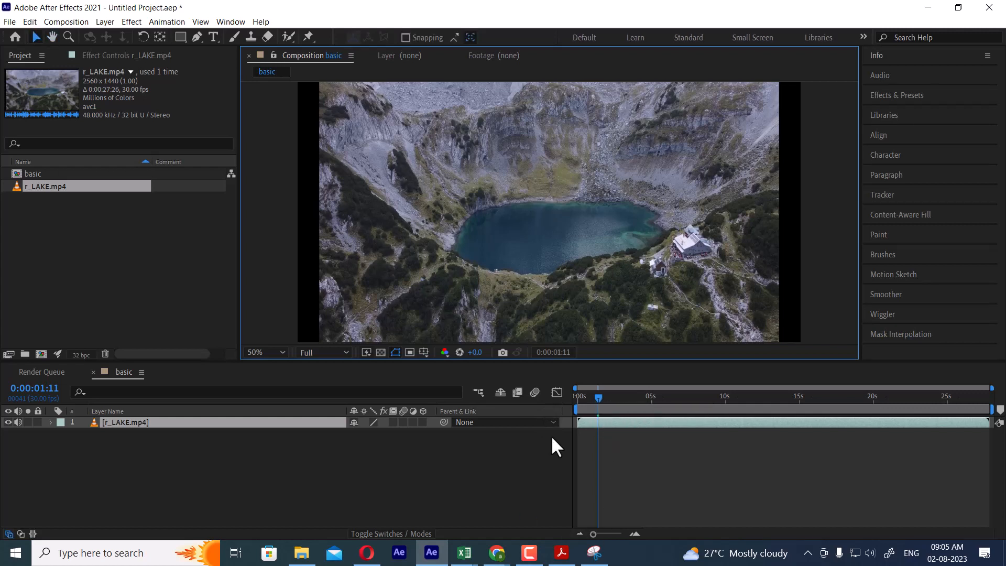
{"action": "key", "text": "space"}
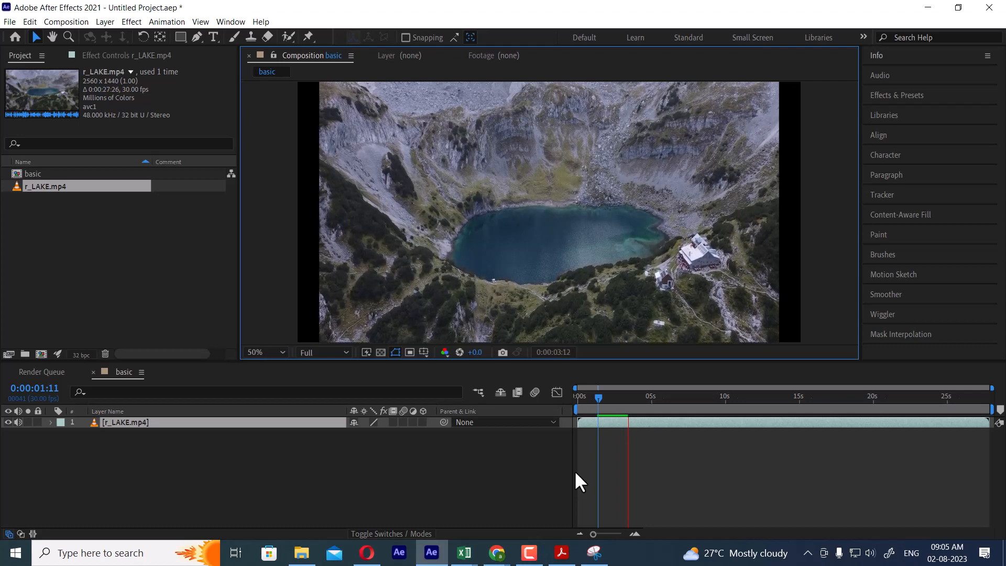
{"action": "key", "text": "space"}
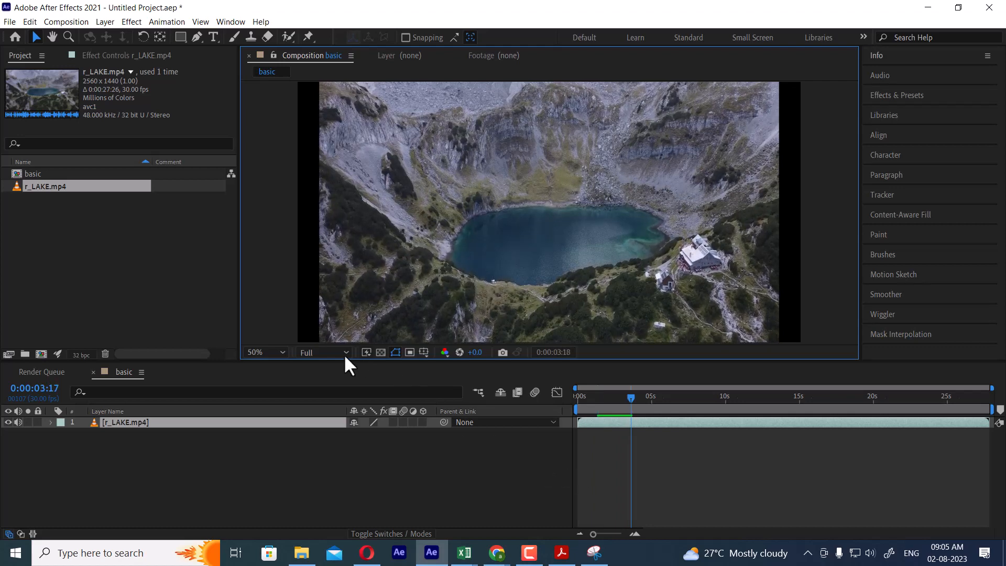
Set the viewer resolution to Quarter and play the composition from 0:00:00:00 to about 8 seconds
{"action": "left_click", "coordinate": [331, 352]}
{"action": "left_click", "coordinate": [323, 426]}
{"action": "left_click_drag", "start_coordinate": [632, 397], "coordinate": [572, 398]}
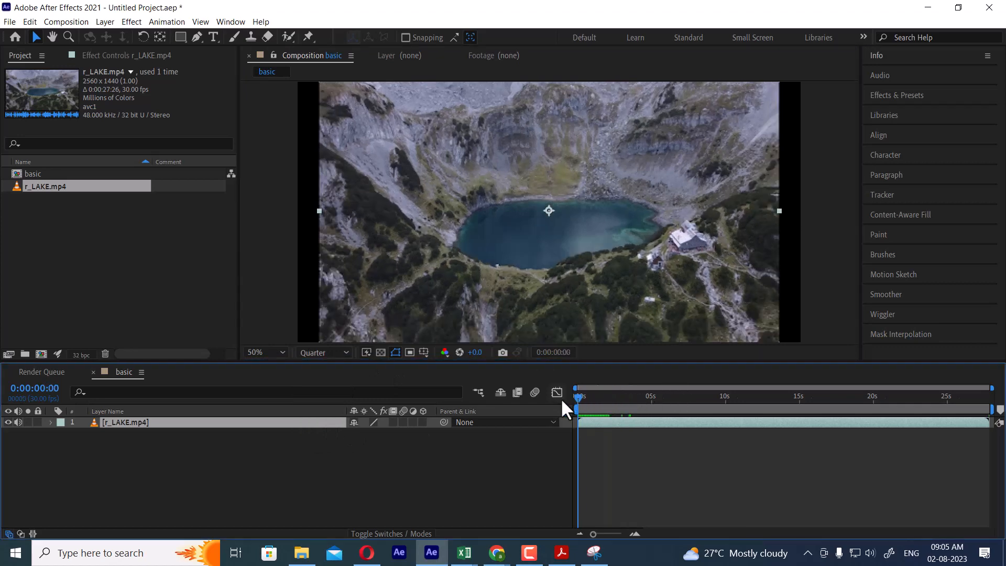
{"action": "key", "text": "space"}
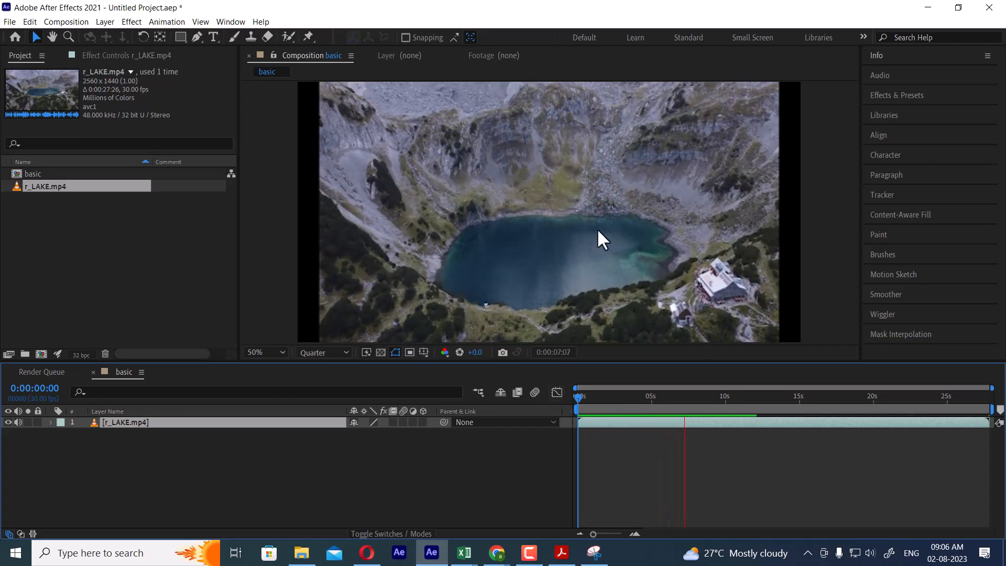
{"action": "key", "text": "space"}
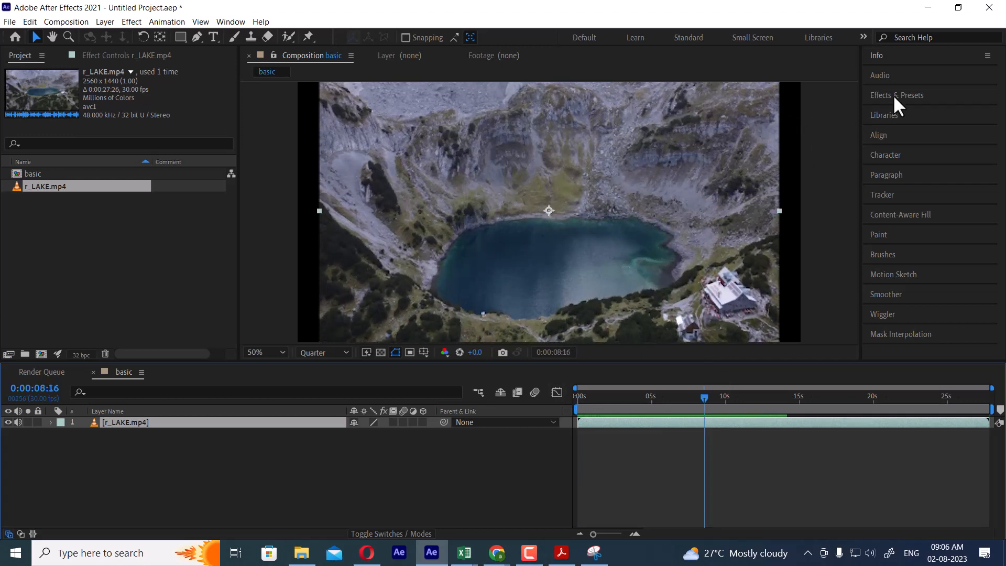
Expand the pixel color and coordinate Info, and undo a slight move of the lake layer
{"action": "left_click", "coordinate": [879, 50]}
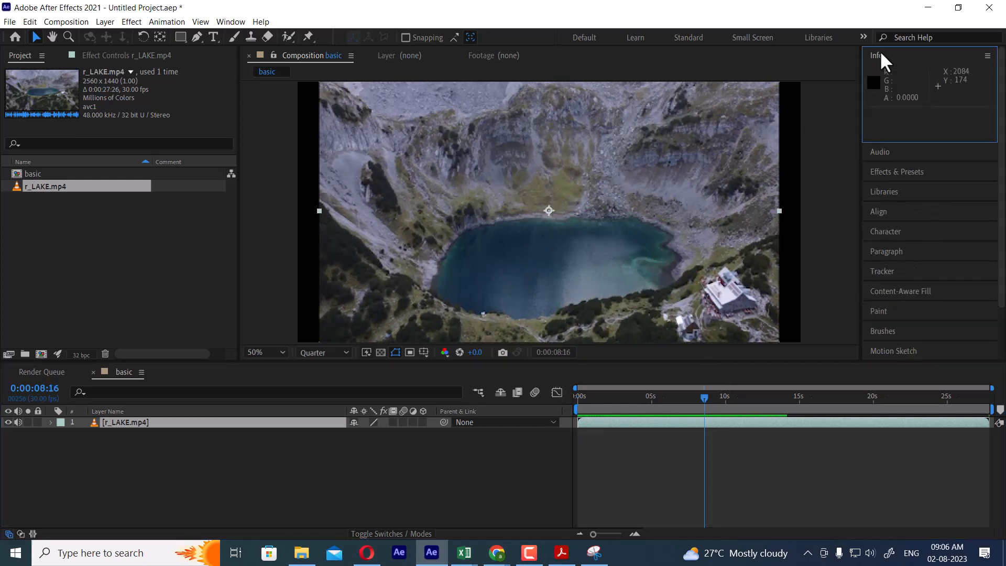
{"action": "mouse_move", "coordinate": [615, 162]}
{"action": "left_mouse_down"}
{"action": "mouse_move", "coordinate": [649, 184]}
{"action": "mouse_move", "coordinate": [628, 160]}
{"action": "left_mouse_up"}
{"action": "key", "text": "ctrl+z"}
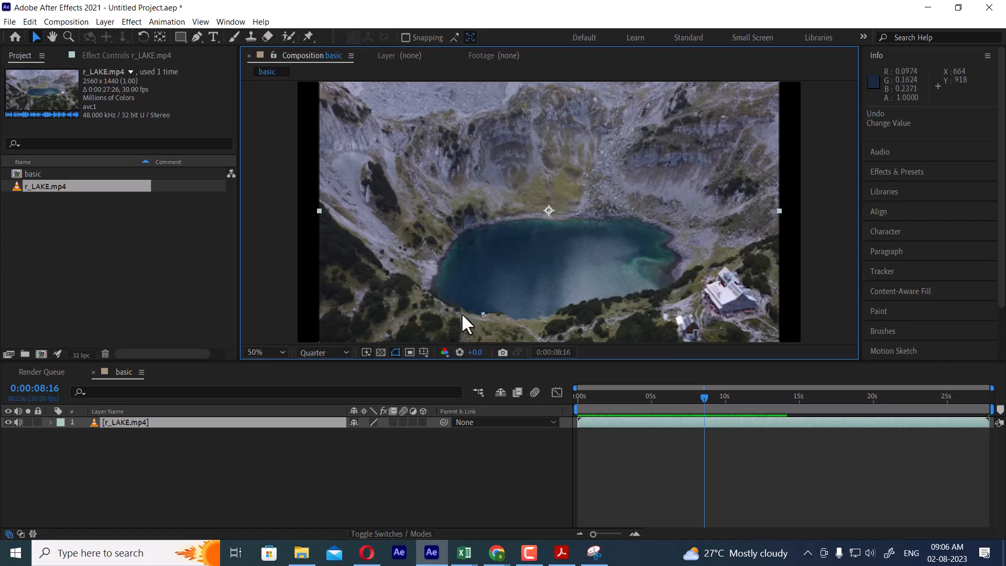
Draw a region of interest over the lake in the viewer and redraw it larger, about 866 x 410 px
{"action": "left_click", "coordinate": [409, 353]}
{"action": "left_click_drag", "start_coordinate": [452, 194], "coordinate": [626, 260]}
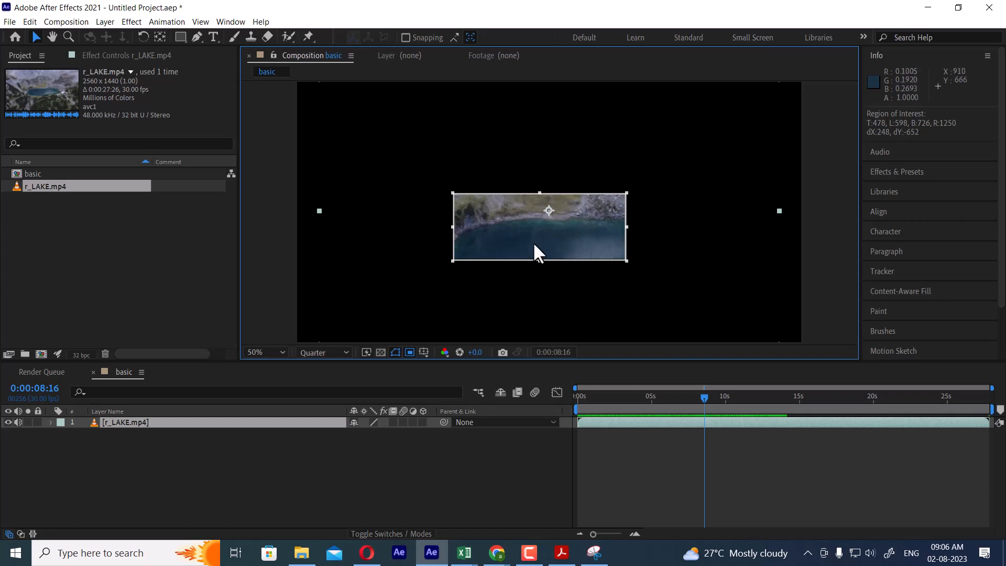
{"action": "left_click", "coordinate": [410, 352]}
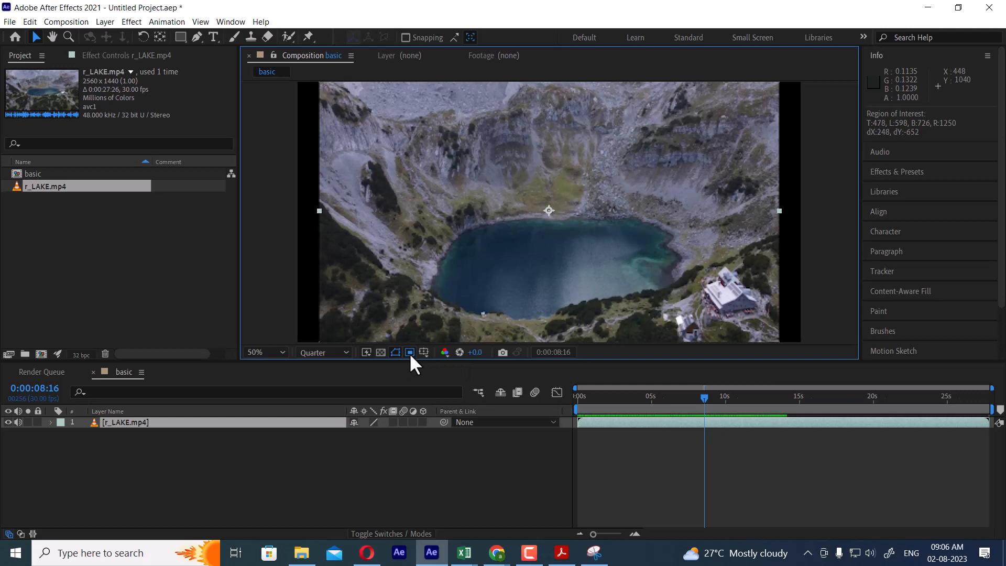
{"action": "left_click_drag", "start_coordinate": [434, 170], "coordinate": [663, 280]}
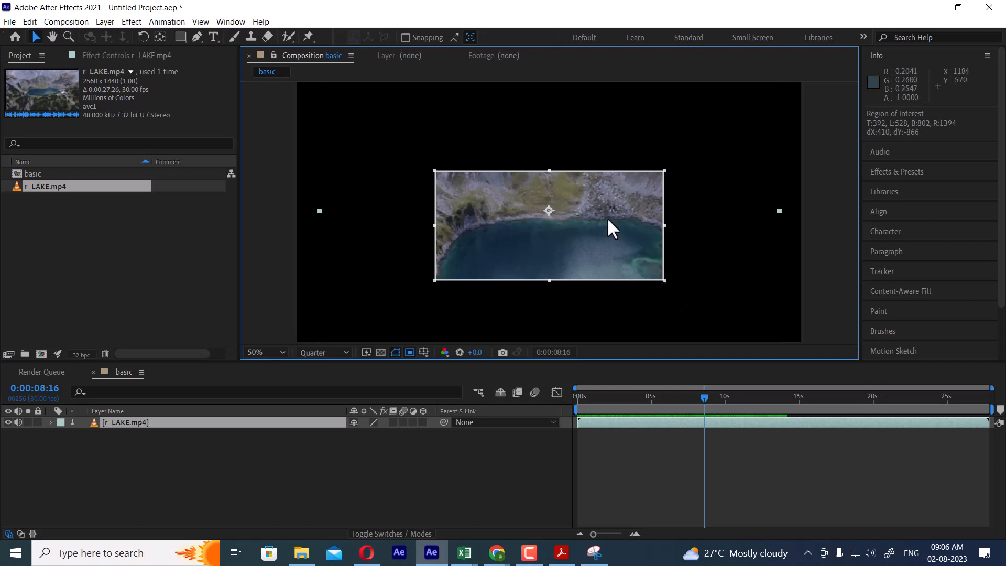
Crop the "basic" composition to the region of interest drawn over the lake
{"action": "left_click", "coordinate": [72, 23]}
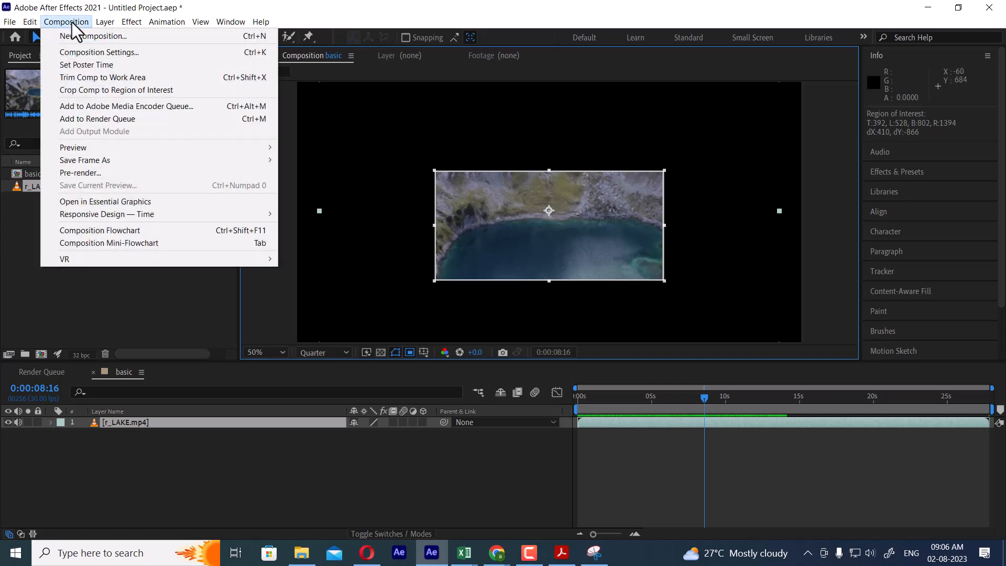
{"action": "left_click", "coordinate": [155, 89]}
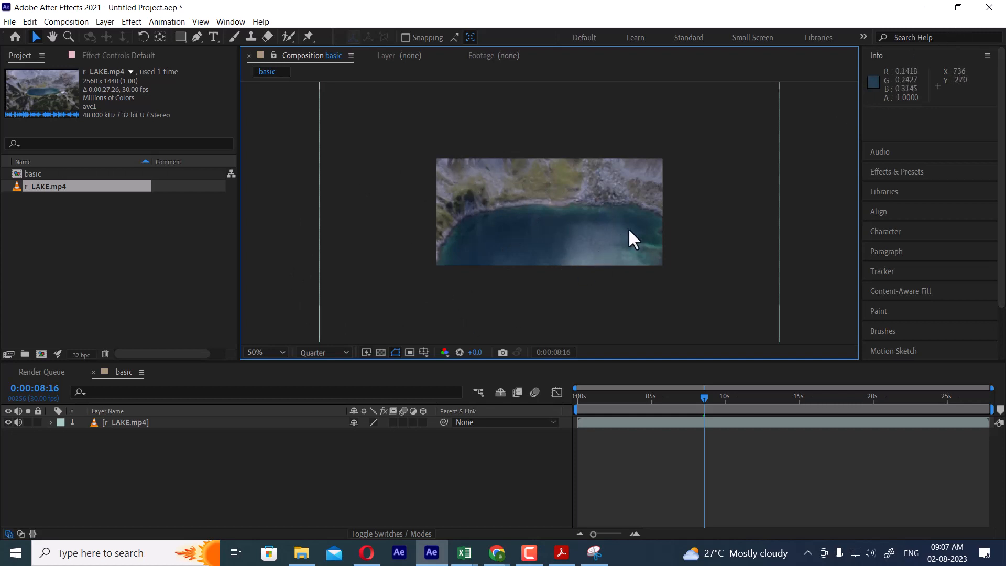
Open the project settings, try Mercury Software Only for video rendering, and switch back to Mercury GPU Acceleration (CUDA)
{"action": "left_click", "coordinate": [10, 22]}
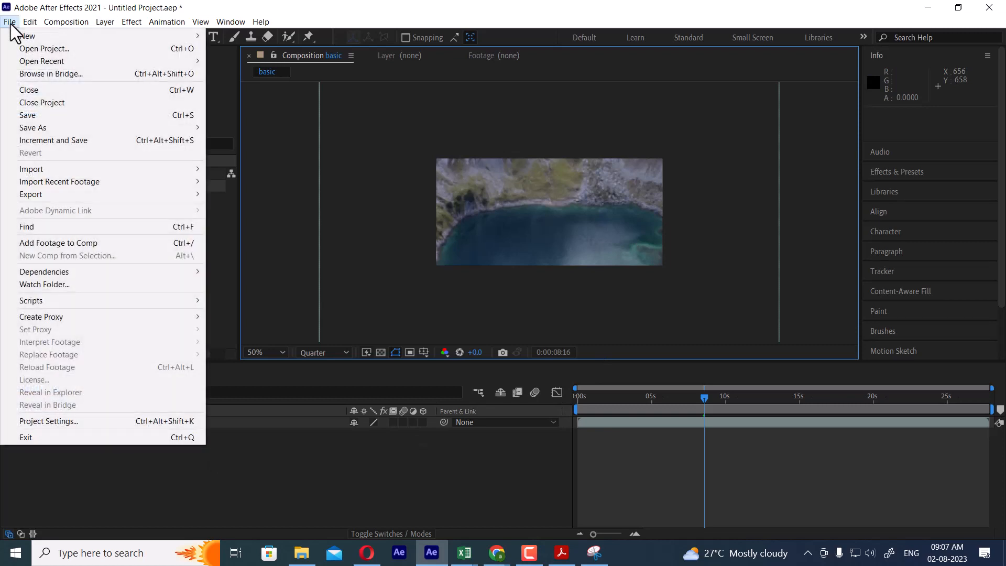
{"action": "left_click", "coordinate": [115, 421]}
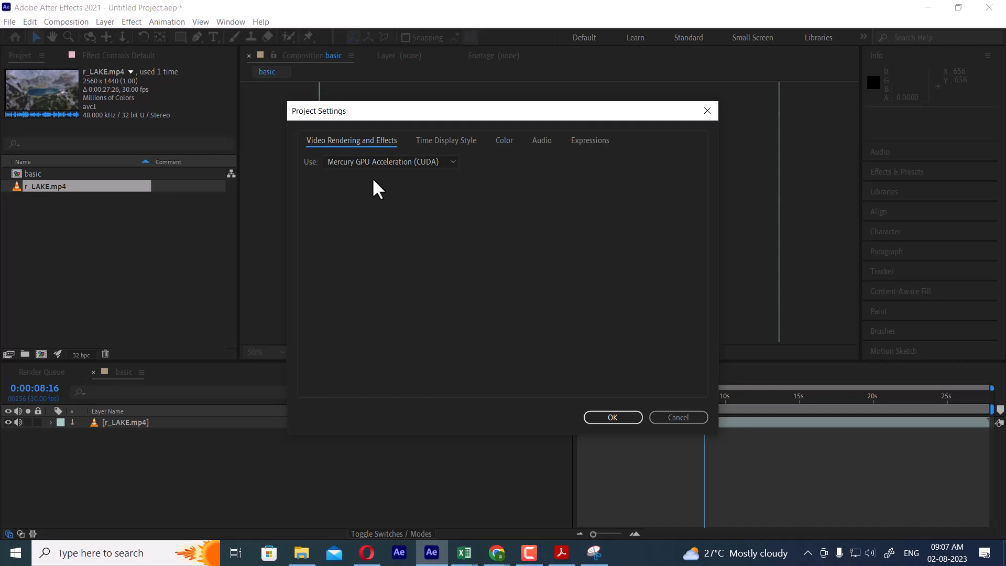
{"action": "left_click", "coordinate": [436, 162]}
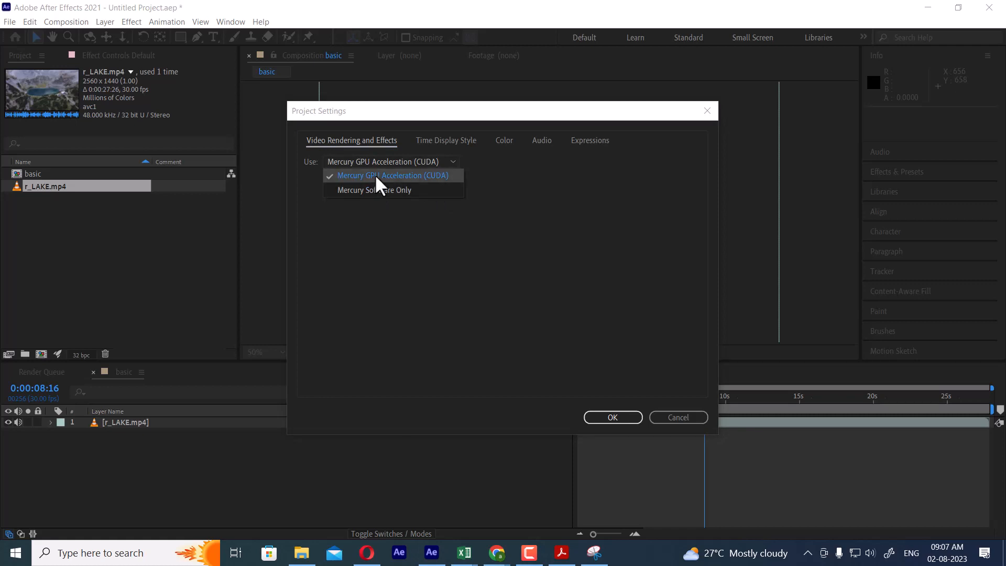
{"action": "left_click", "coordinate": [373, 191]}
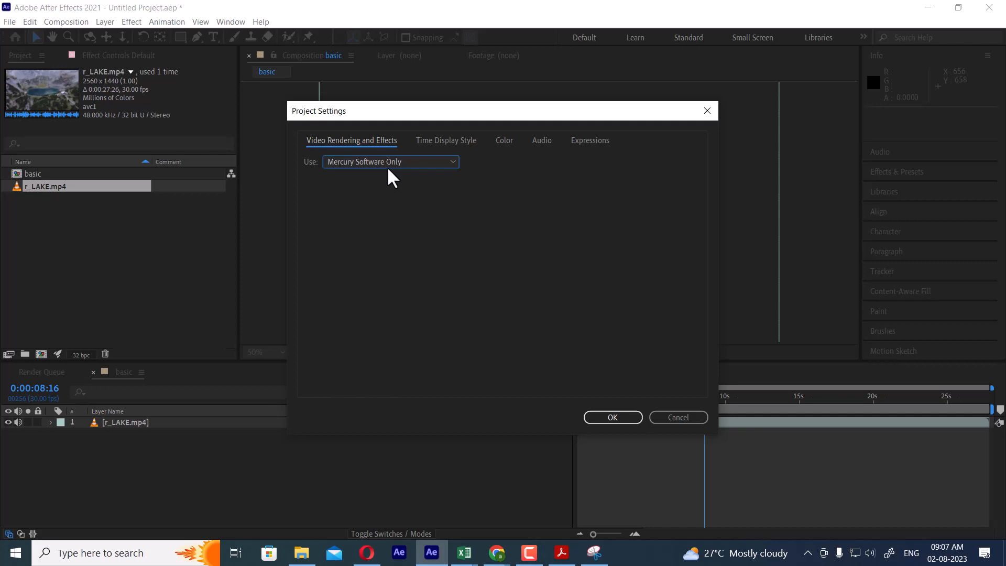
{"action": "left_click", "coordinate": [348, 163]}
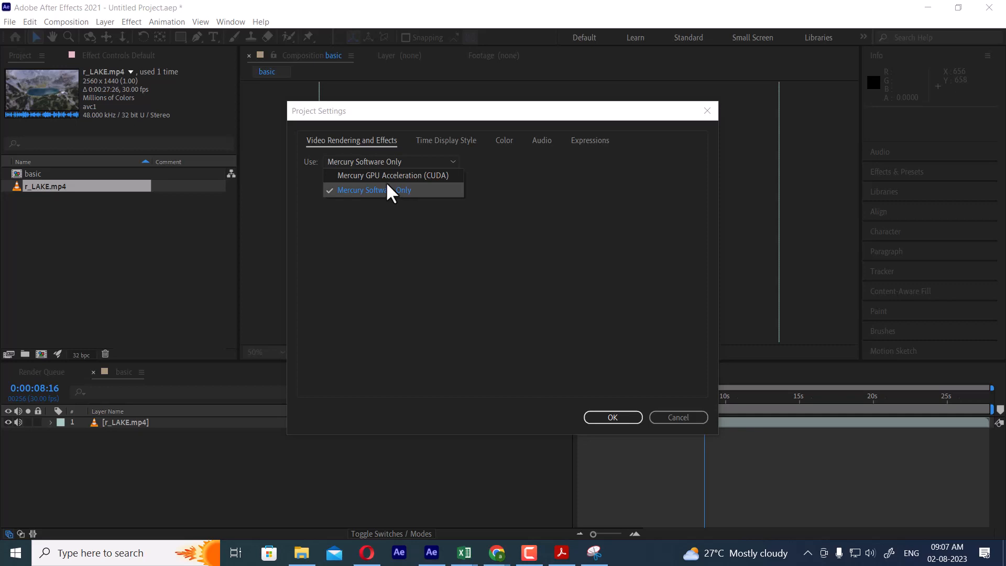
{"action": "left_click", "coordinate": [374, 252]}
{"action": "left_click", "coordinate": [391, 162]}
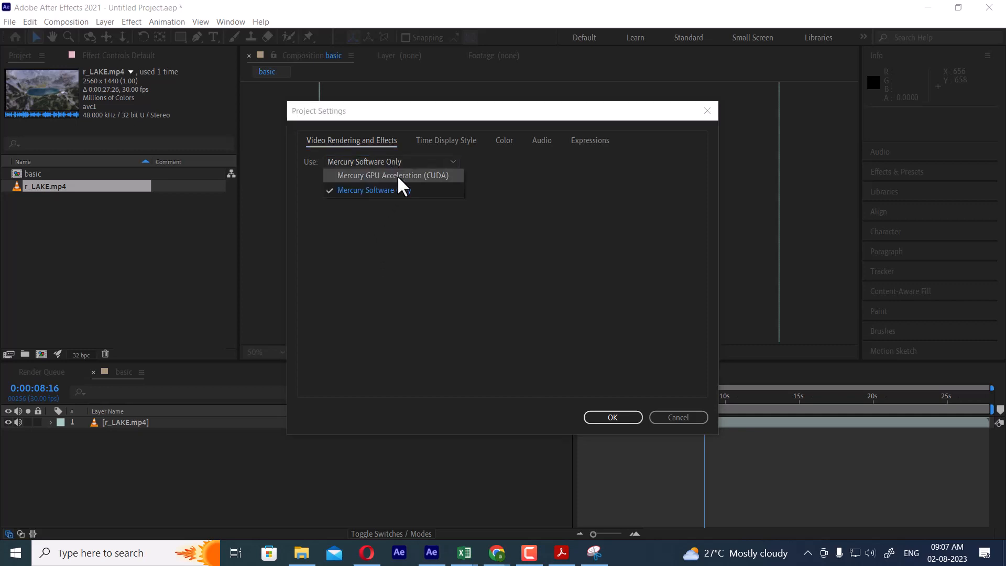
{"action": "left_click", "coordinate": [397, 177]}
Examine the time display style choices, including footage start time and frame count, and the color depth options
{"action": "left_click", "coordinate": [453, 141]}
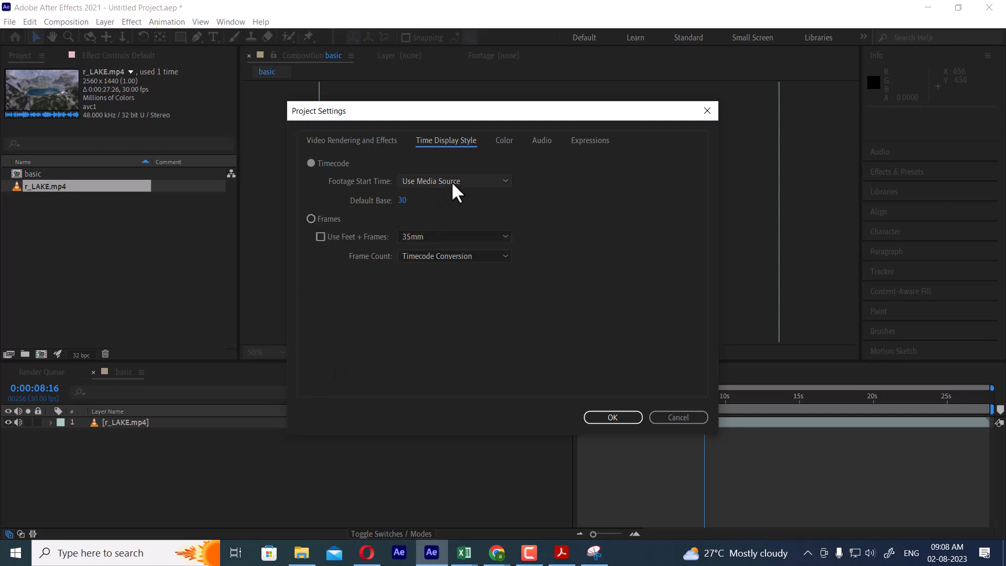
{"action": "left_click", "coordinate": [481, 180]}
{"action": "left_click", "coordinate": [482, 182]}
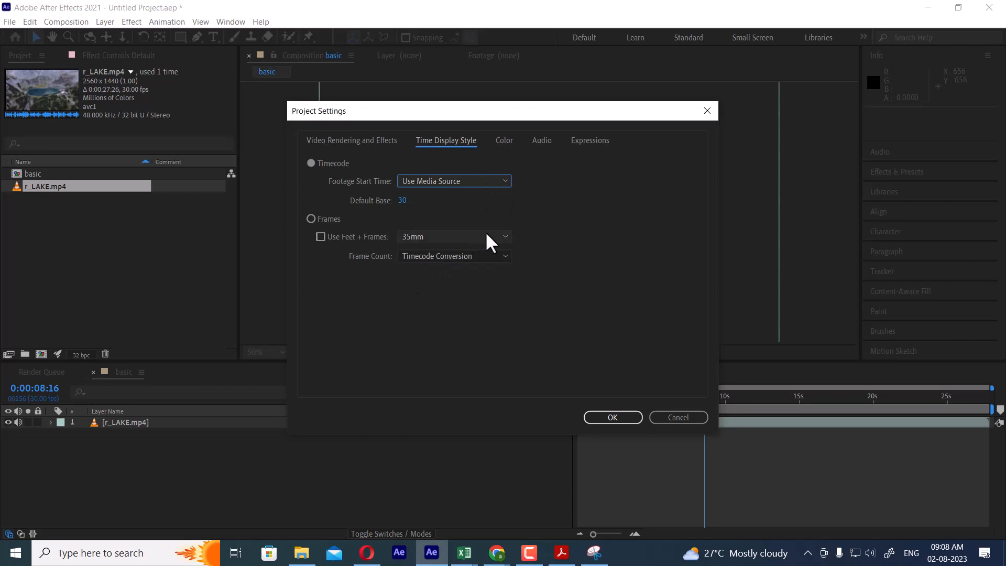
{"action": "left_click", "coordinate": [490, 256]}
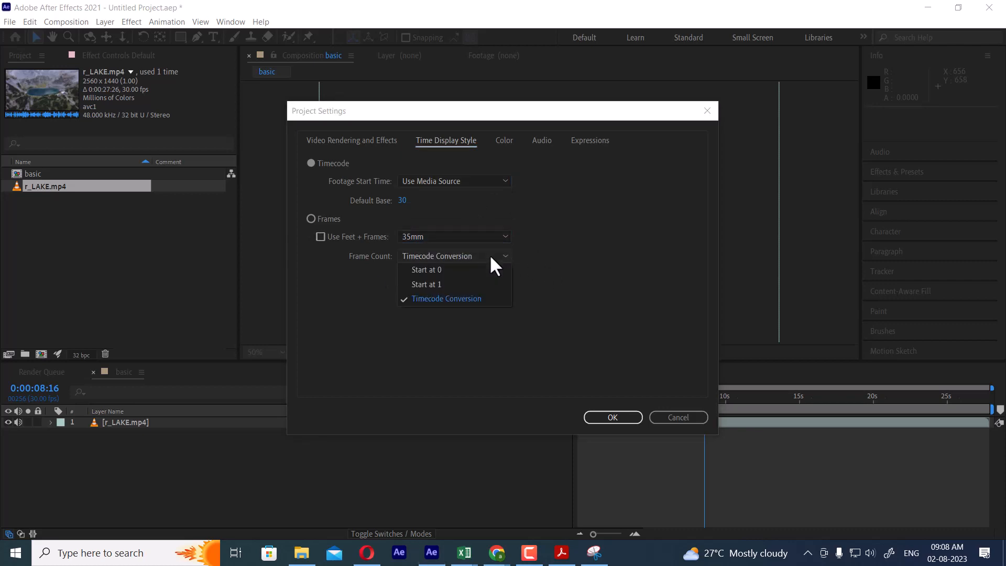
{"action": "left_click", "coordinate": [489, 254]}
{"action": "left_click", "coordinate": [495, 141]}
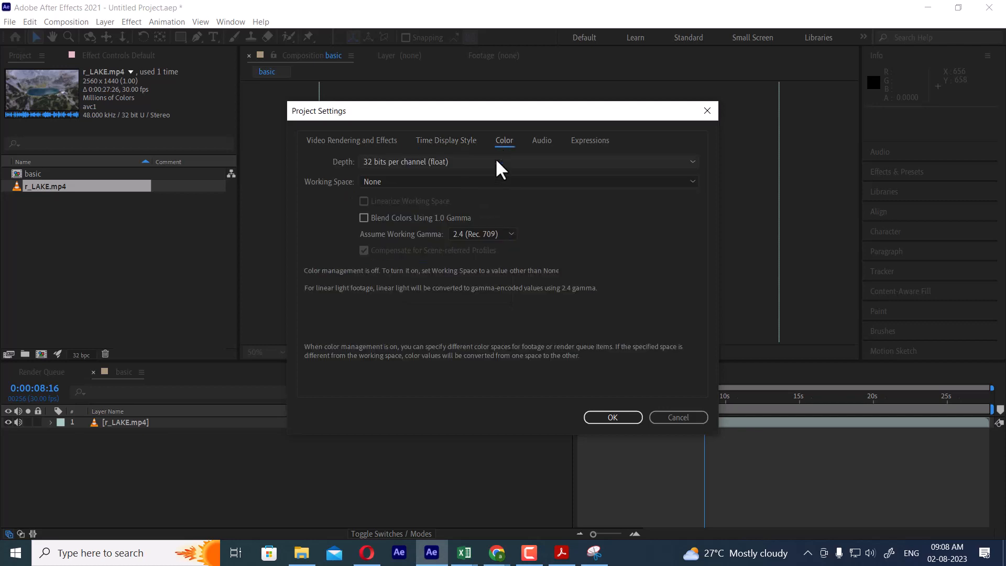
{"action": "left_click", "coordinate": [501, 163]}
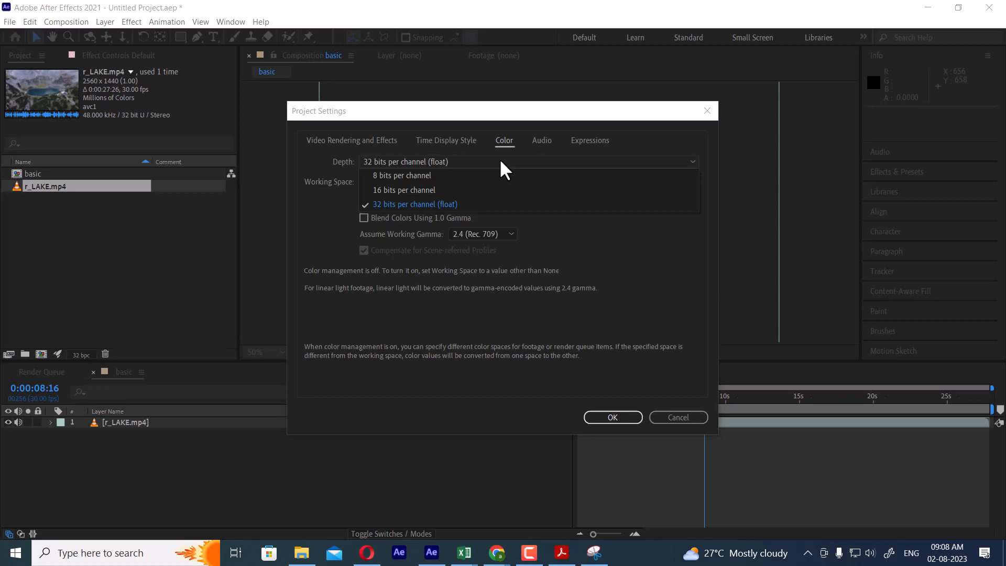
{"action": "left_click", "coordinate": [511, 162]}
Examine the project's audio sample rate choices and the available expressions engines
{"action": "left_click", "coordinate": [542, 141]}
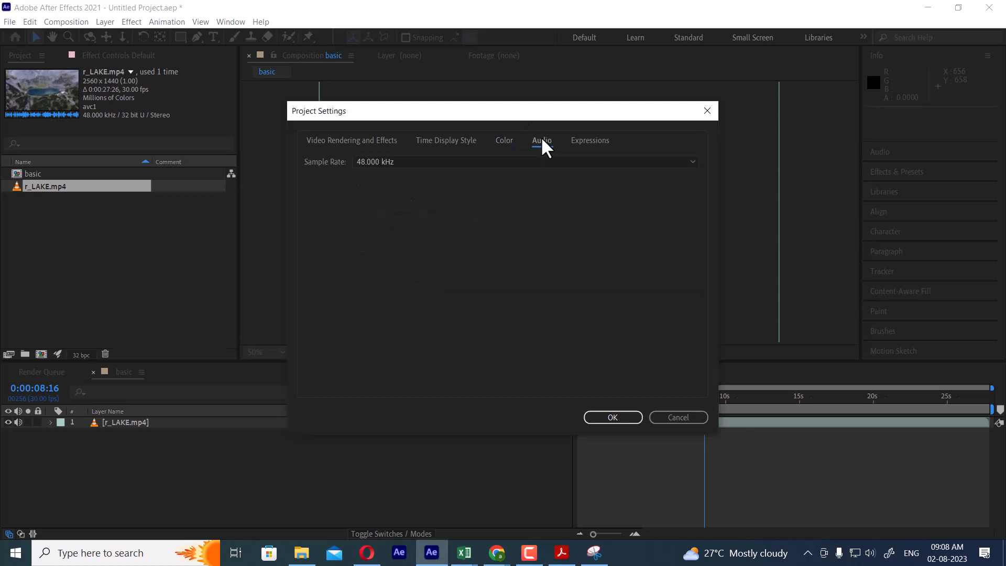
{"action": "left_click", "coordinate": [388, 162]}
{"action": "left_click", "coordinate": [388, 162]}
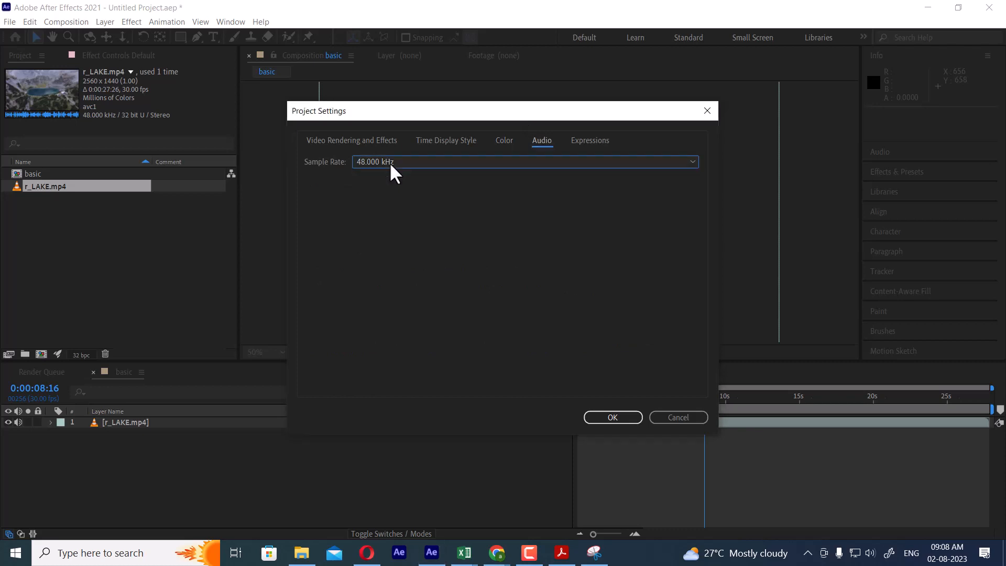
{"action": "left_click", "coordinate": [591, 140]}
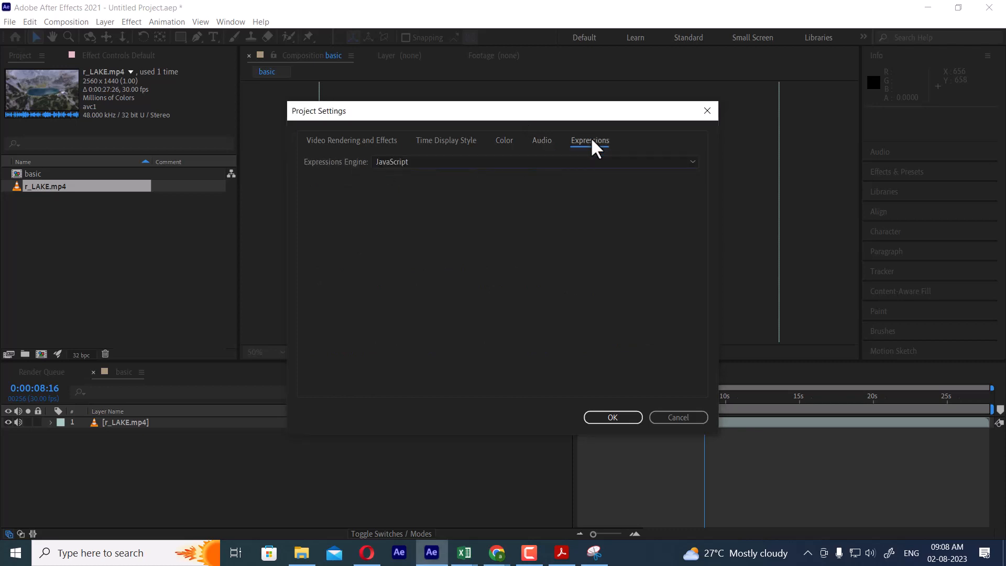
{"action": "left_click", "coordinate": [564, 161]}
{"action": "left_click", "coordinate": [564, 162]}
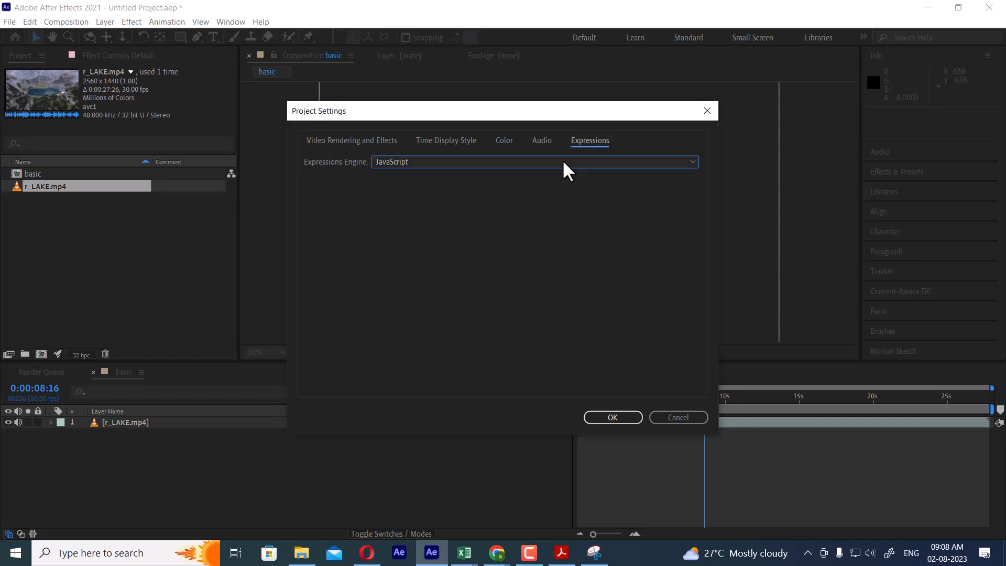
Switch to Chrome, search Google for "Adobe After Effects CC 2018" copied from the requirements page, and open the Adobe community result
{"action": "left_click", "coordinate": [497, 553]}
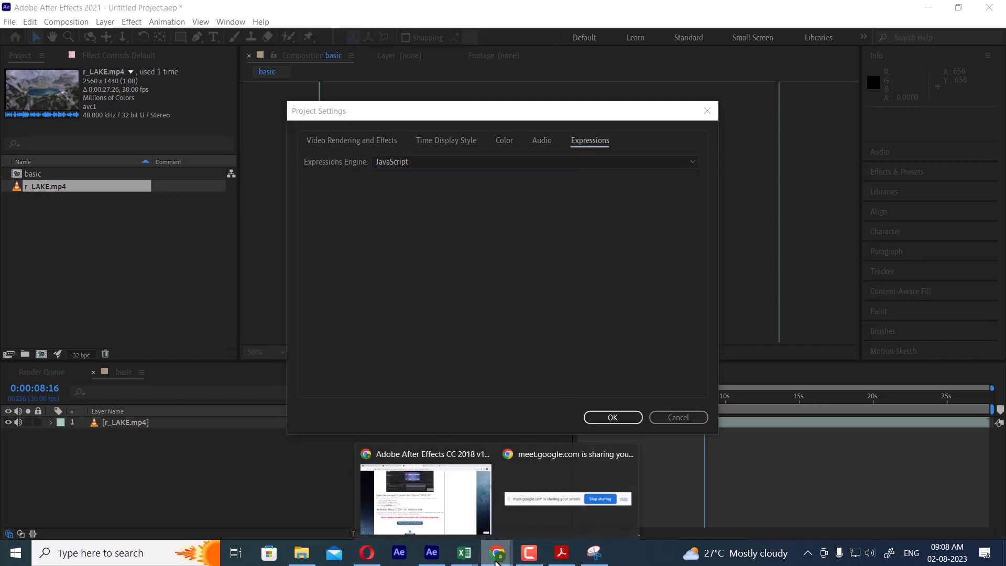
{"action": "left_click", "coordinate": [453, 493]}
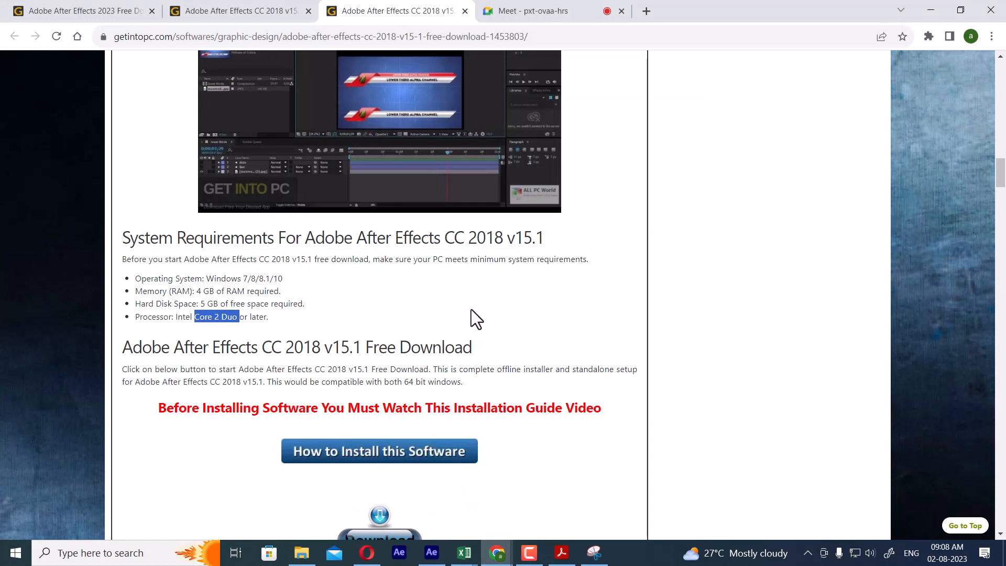
{"action": "left_click_drag", "start_coordinate": [301, 239], "coordinate": [504, 244]}
{"action": "key", "text": "ctrl+c"}
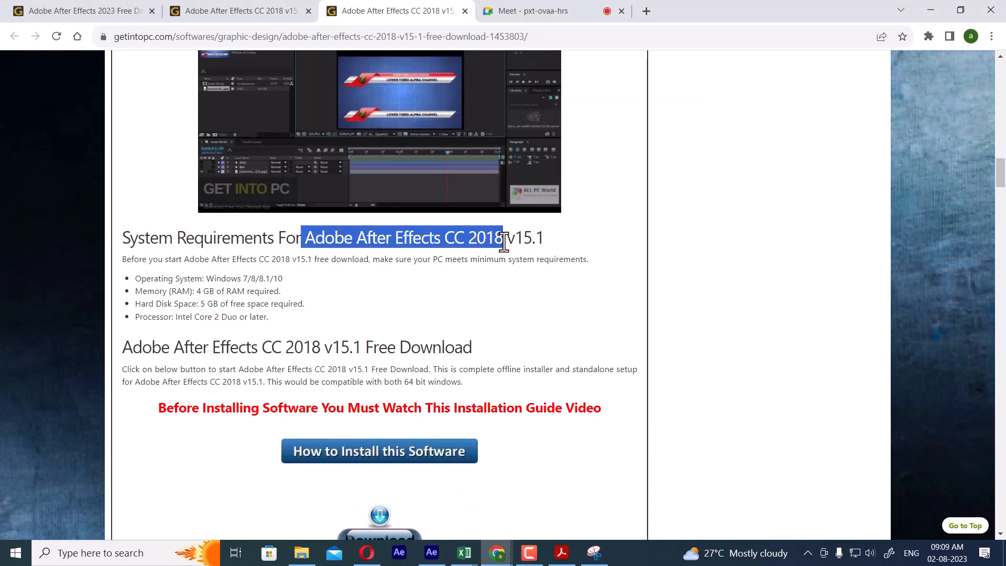
{"action": "left_click", "coordinate": [648, 9]}
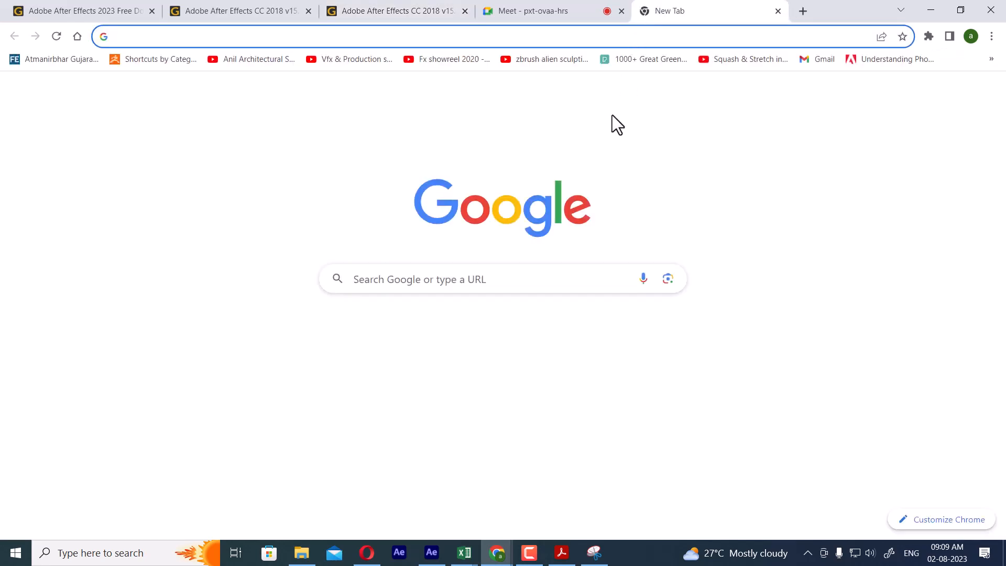
{"action": "left_click", "coordinate": [480, 277]}
{"action": "key", "text": "ctrl+v"}
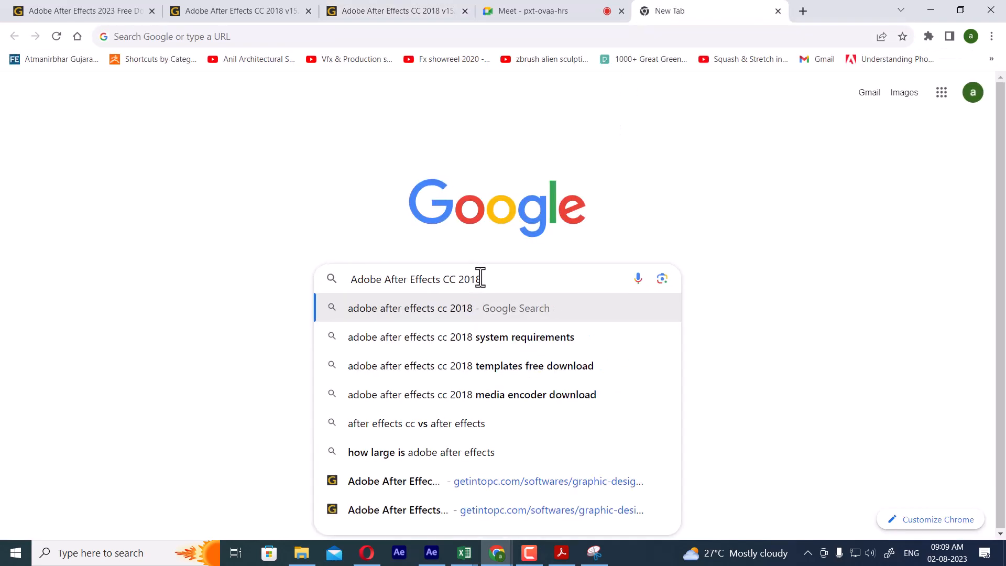
{"action": "key", "text": "Return"}
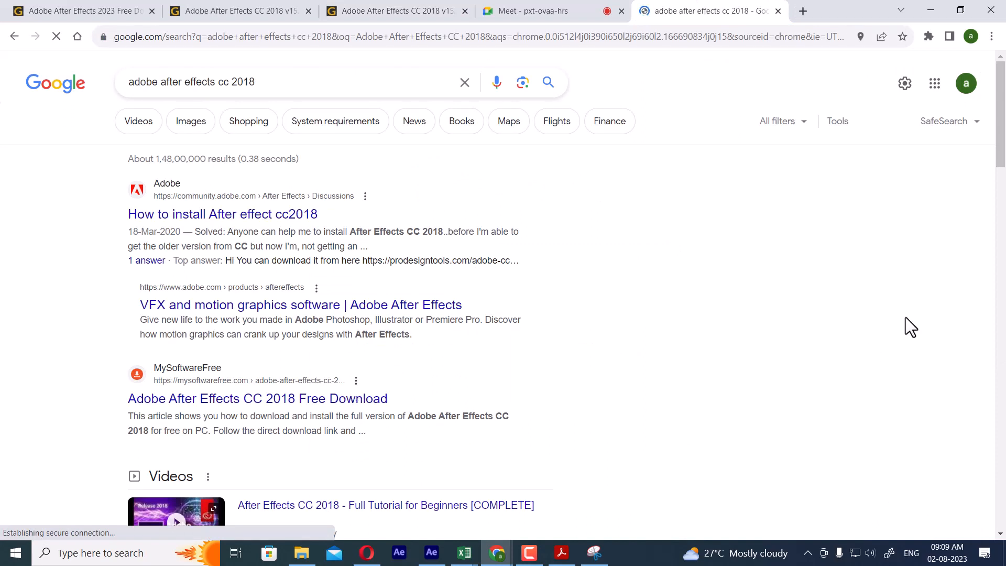
{"action": "left_click", "coordinate": [273, 218]}
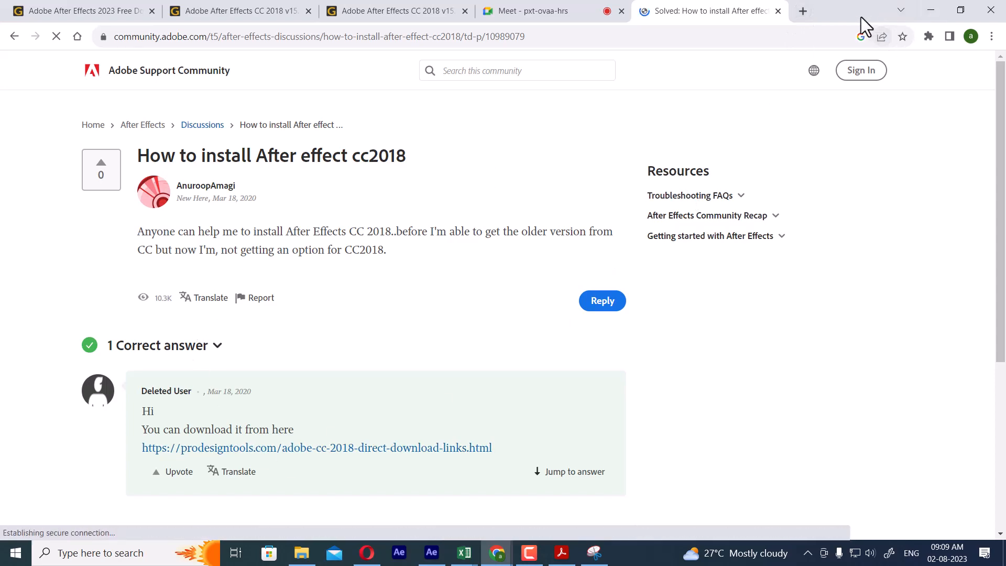
Search Google for "Adobe After Effects" in a new browser tab
{"action": "left_click", "coordinate": [802, 11]}
{"action": "left_click", "coordinate": [372, 289]}
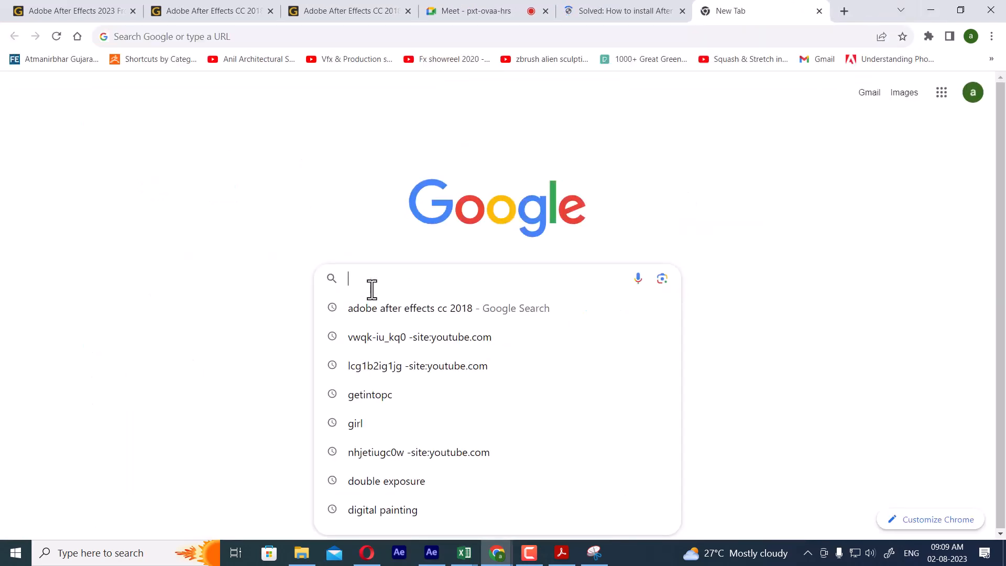
{"action": "key", "text": "ctrl+v"}
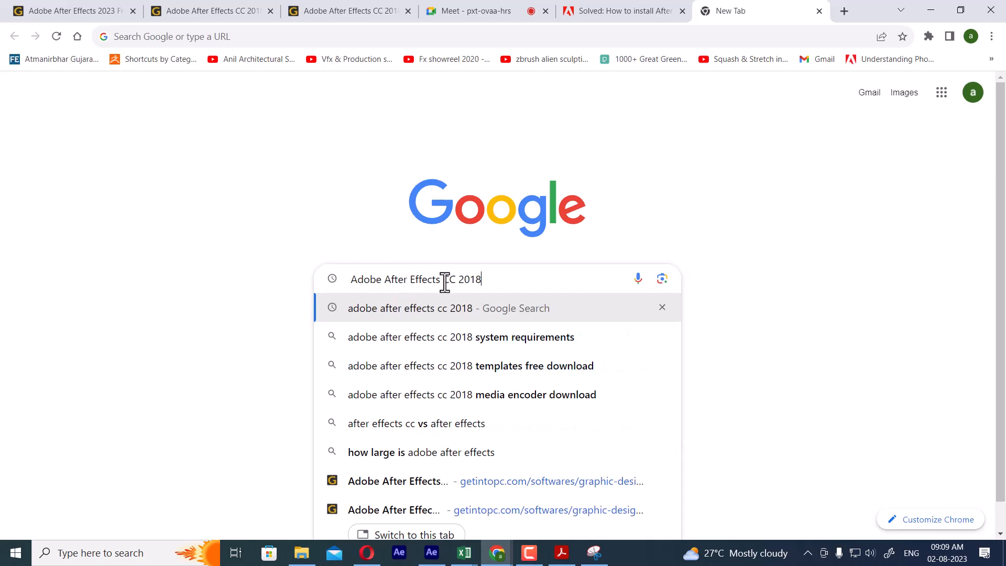
{"action": "left_click_drag", "start_coordinate": [443, 280], "coordinate": [586, 279]}
{"action": "key", "text": "BackSpace"}
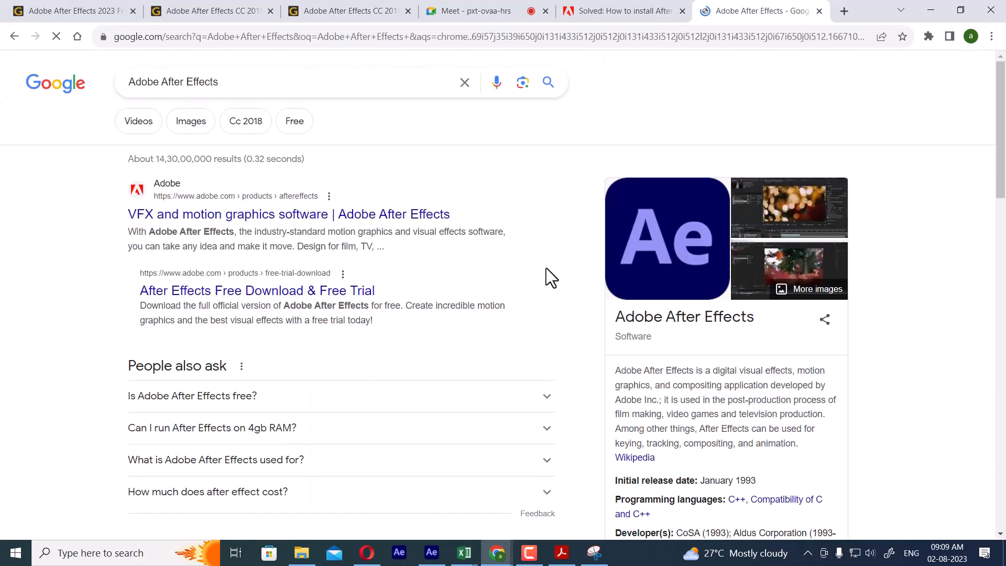
Read the After Effects summary in the search results, highlighting the developer history and stable release details
{"action": "scroll", "coordinate": [914, 283], "scroll_direction": "down", "scroll_amount": 2}
{"action": "scroll", "coordinate": [914, 284], "scroll_direction": "down", "scroll_amount": 1}
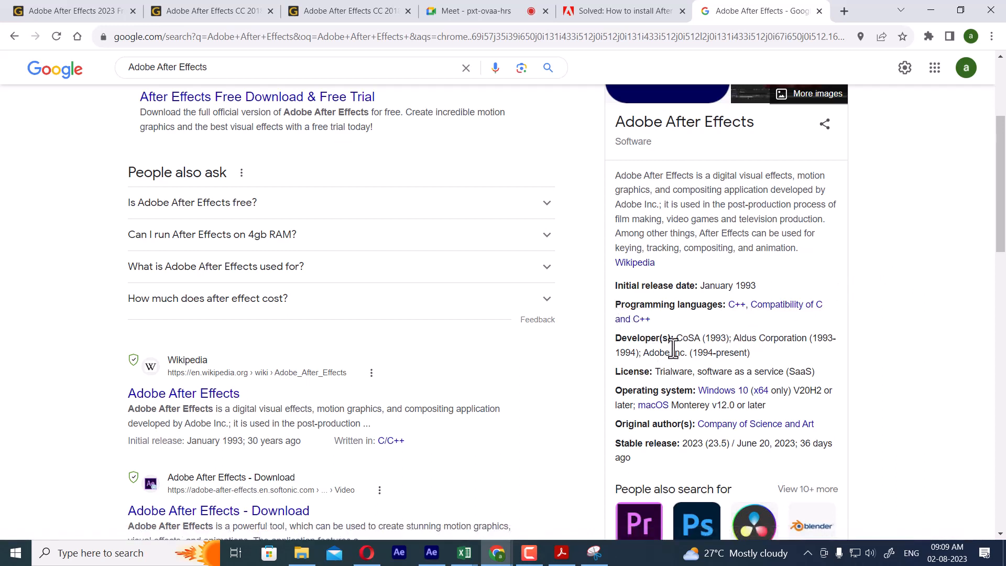
{"action": "scroll", "coordinate": [710, 338], "scroll_direction": "down", "scroll_amount": 3}
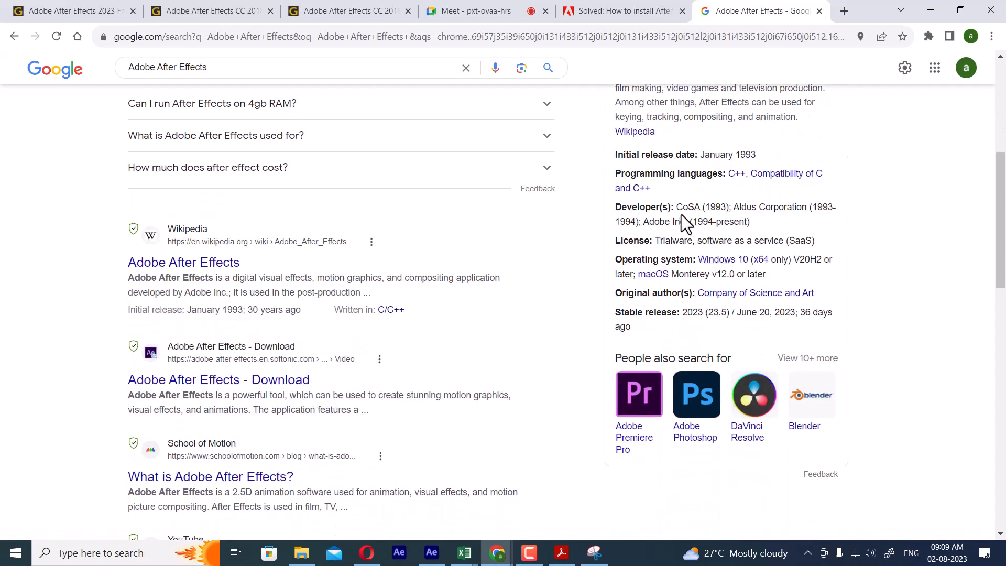
{"action": "left_click_drag", "start_coordinate": [705, 207], "coordinate": [722, 207]}
{"action": "left_click_drag", "start_coordinate": [806, 313], "coordinate": [829, 312]}
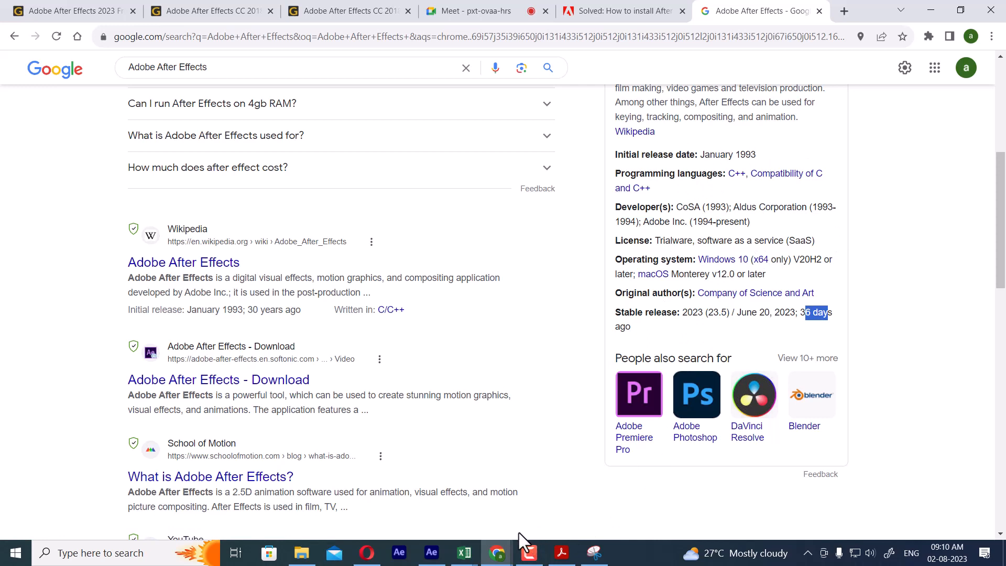
Return to After Effects, cancel the project settings, and start a new project without saving Untitled Project.aep
{"action": "left_click", "coordinate": [438, 557]}
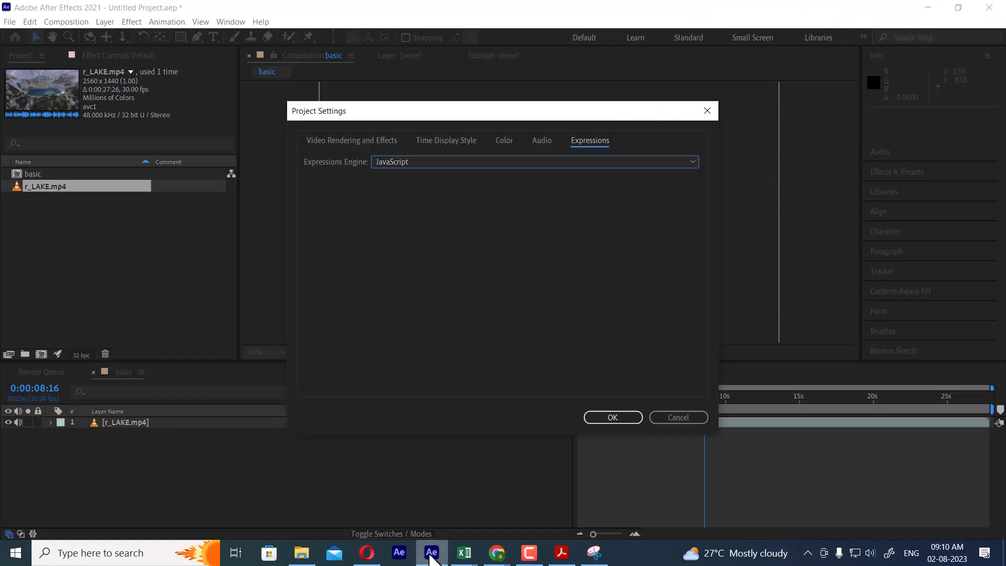
{"action": "left_click", "coordinate": [679, 417]}
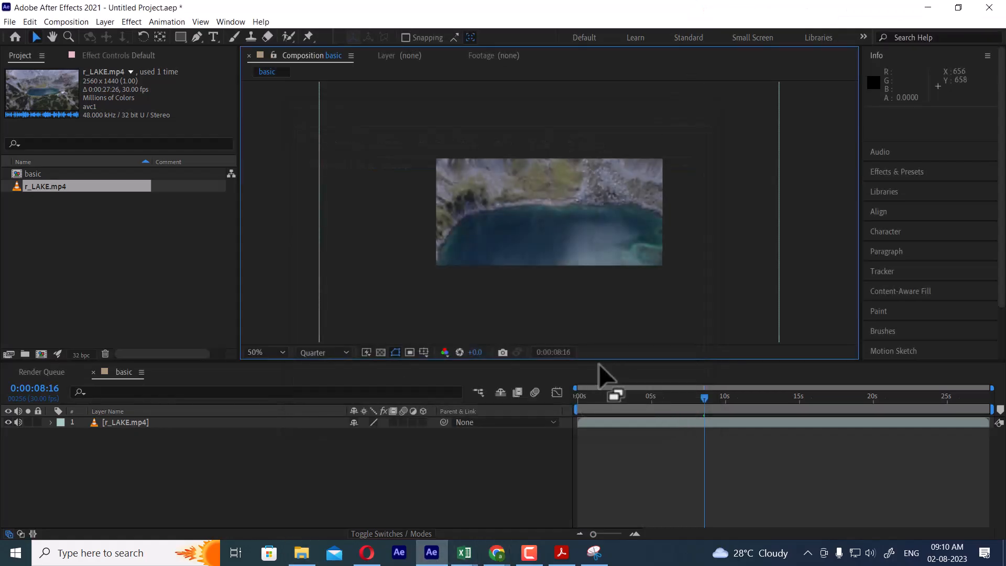
{"action": "left_click", "coordinate": [9, 22]}
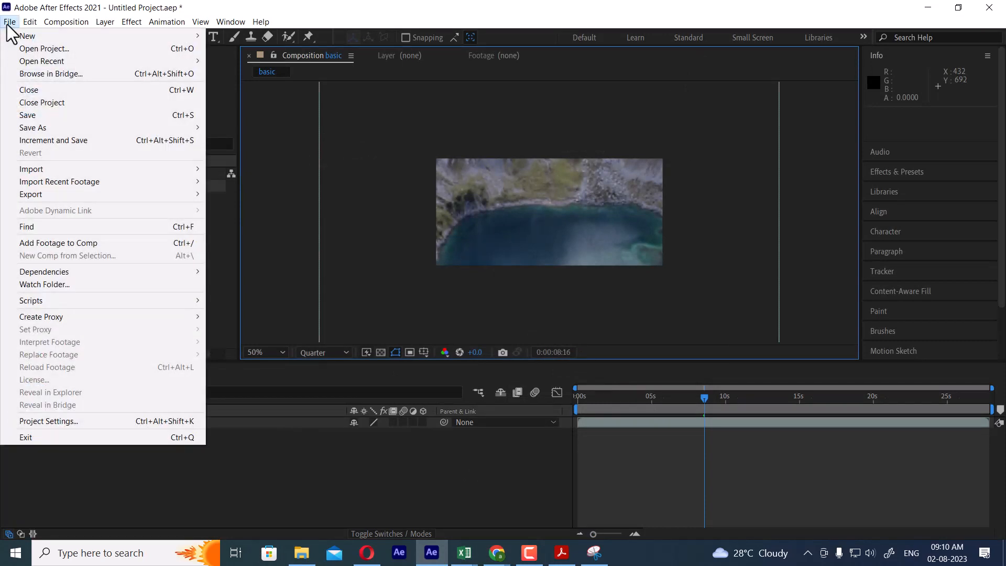
{"action": "mouse_move", "coordinate": [140, 39]}
{"action": "left_click", "coordinate": [327, 37]}
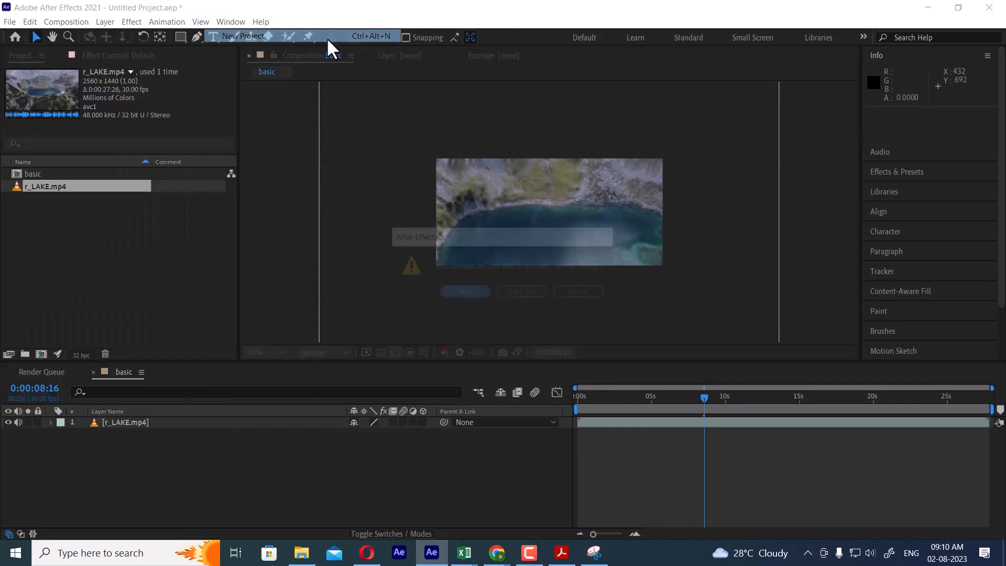
{"action": "left_click", "coordinate": [522, 293]}
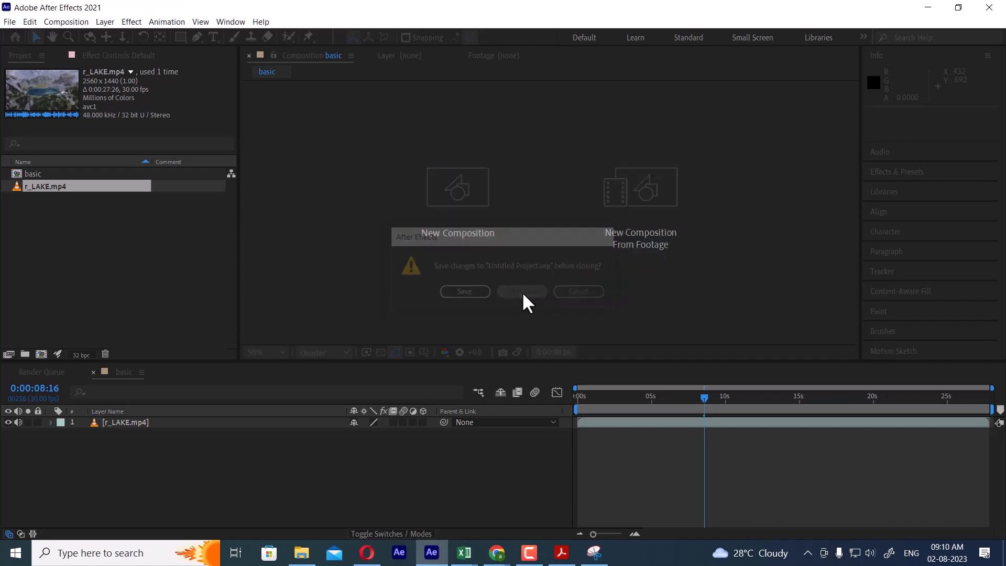
Import the r_LAKE.mp4 footage into the new project
{"action": "double_click", "coordinate": [145, 243]}
{"action": "double_click", "coordinate": [638, 133]}
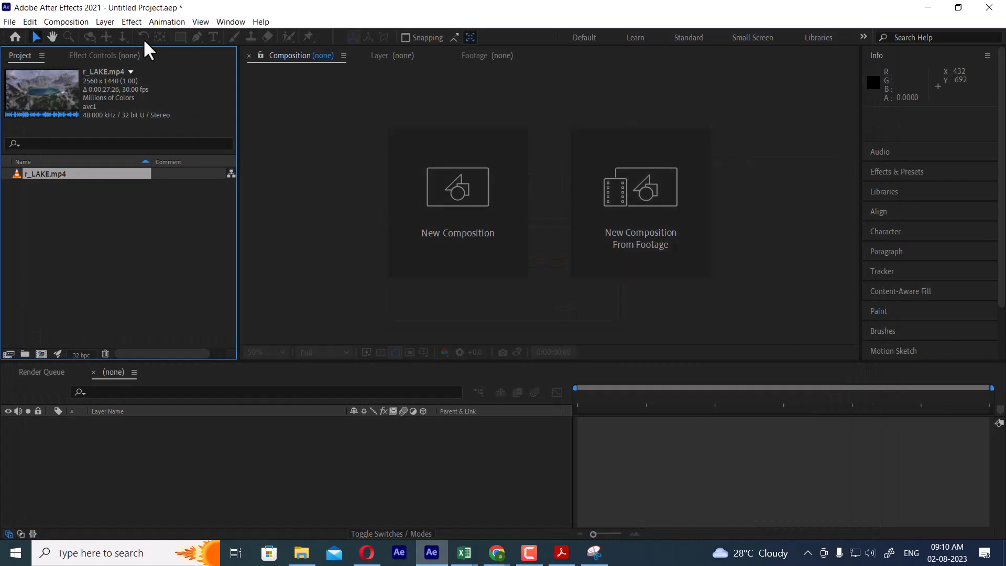
Create a new composition with the offered 1920 × 1080, 30 fps settings and add r_LAKE.mp4 to its timeline
{"action": "left_click", "coordinate": [84, 22]}
{"action": "left_click", "coordinate": [102, 37]}
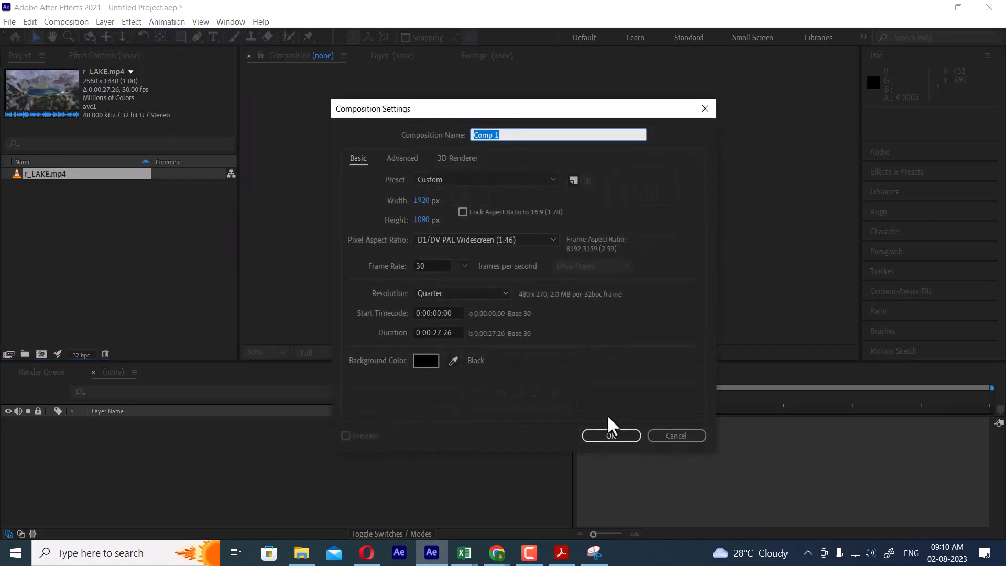
{"action": "left_click", "coordinate": [611, 435]}
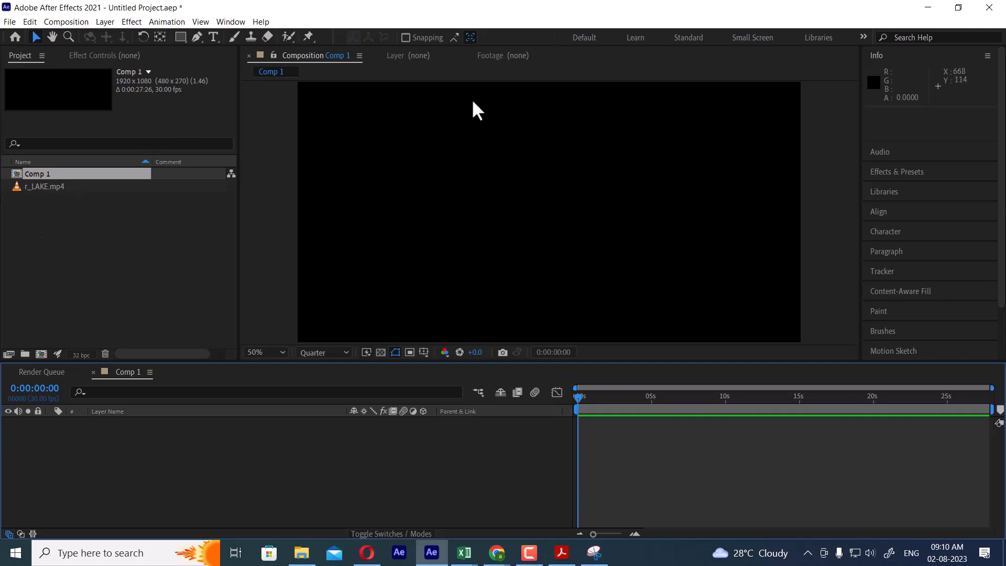
{"action": "scroll", "coordinate": [599, 184], "scroll_direction": "down", "scroll_amount": 1}
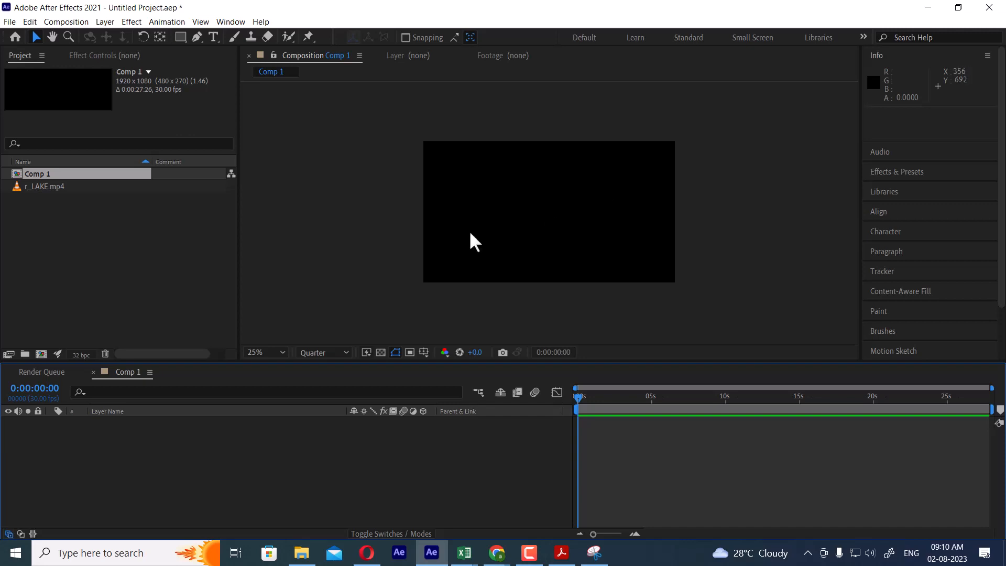
{"action": "left_click_drag", "start_coordinate": [49, 187], "coordinate": [156, 433]}
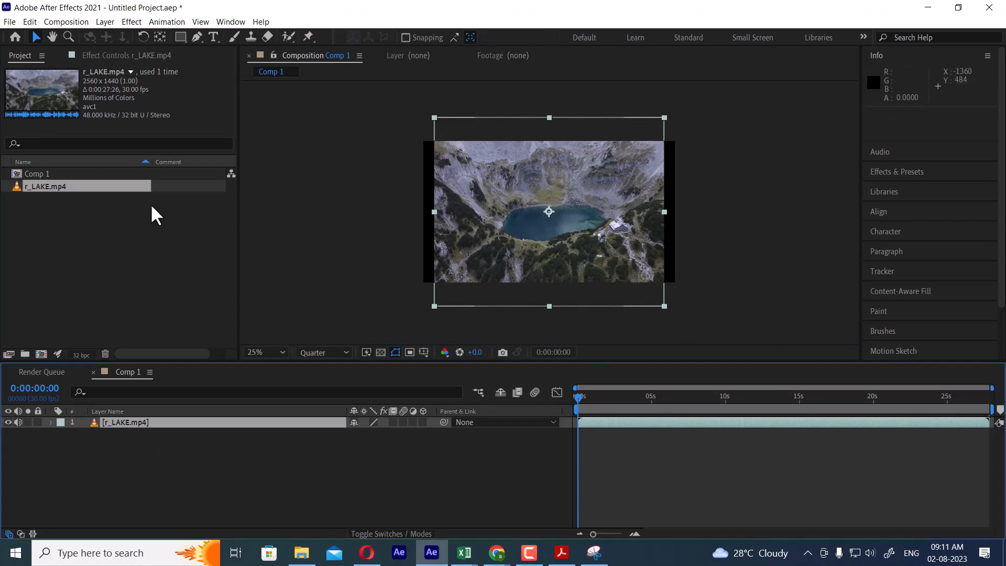
Switch to File Explorer, examine the detailed properties of r_LAKE.mp4, including its frame rate, and return to After Effects
{"action": "left_click", "coordinate": [303, 554]}
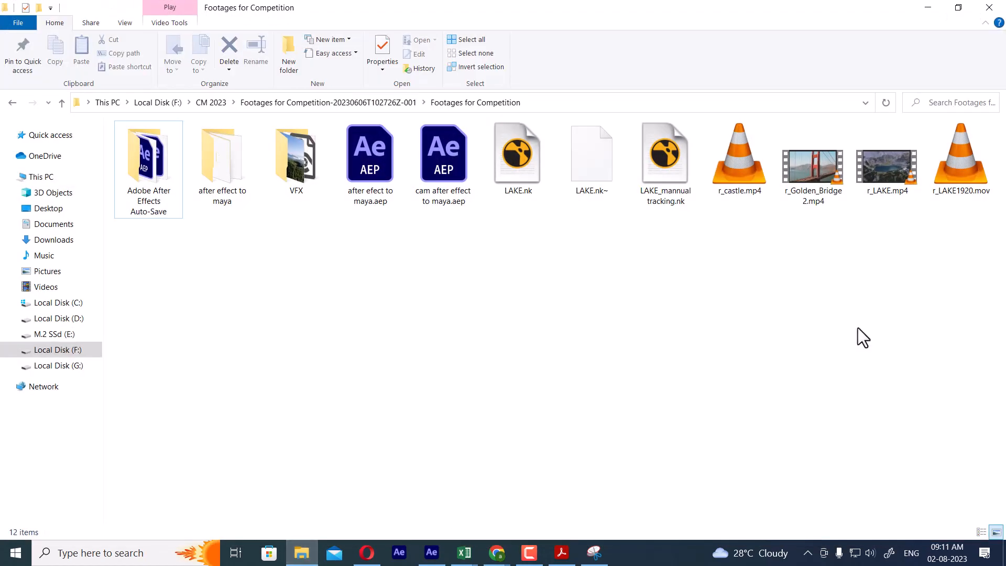
{"action": "left_click", "coordinate": [898, 176]}
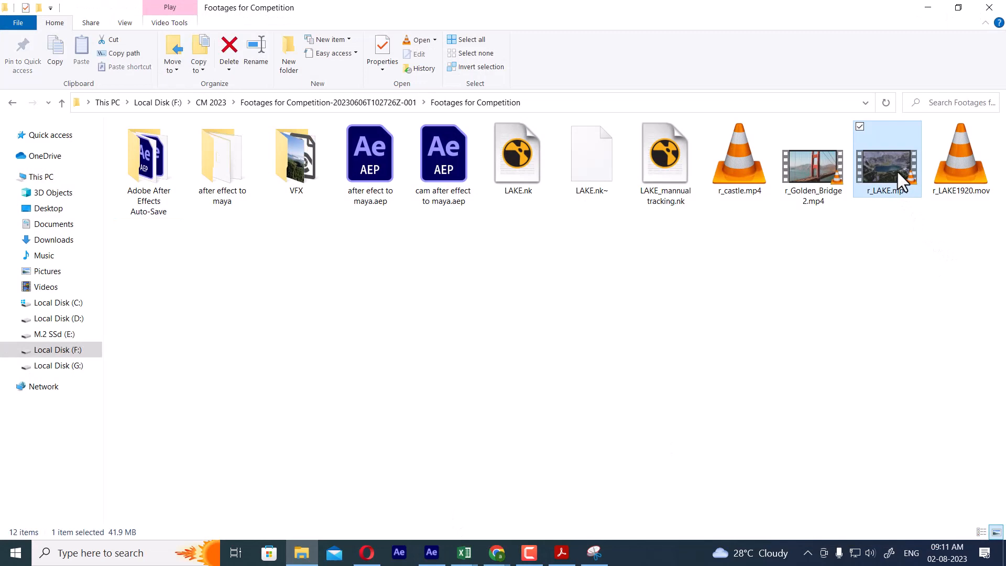
{"action": "right_click", "coordinate": [897, 169]}
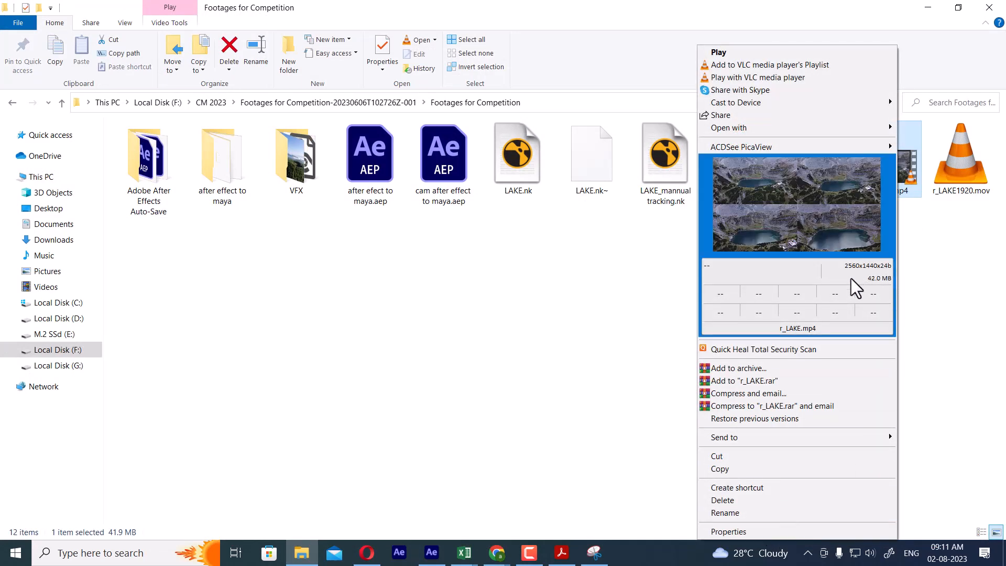
{"action": "left_click", "coordinate": [765, 532]}
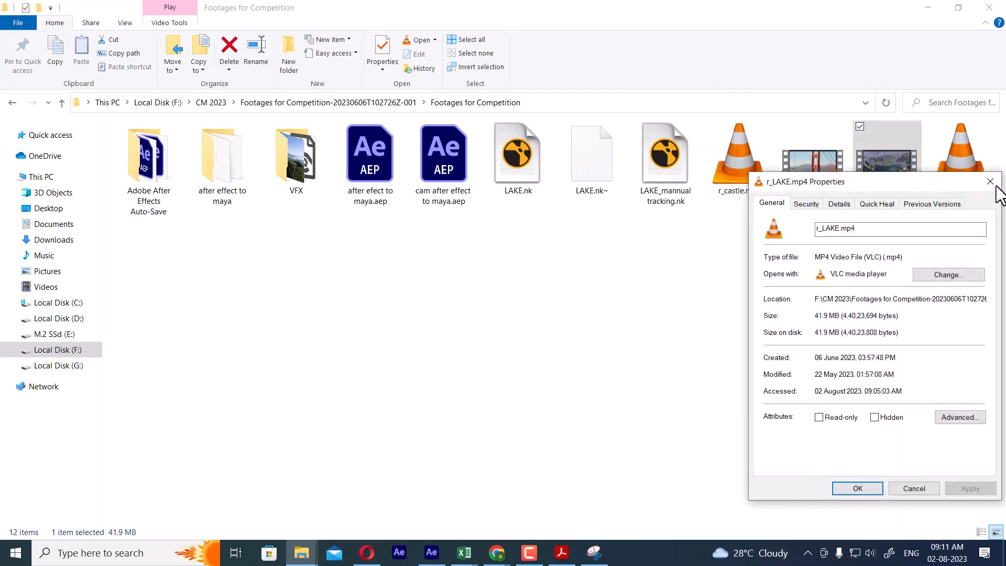
{"action": "left_click_drag", "start_coordinate": [910, 183], "coordinate": [488, 121]}
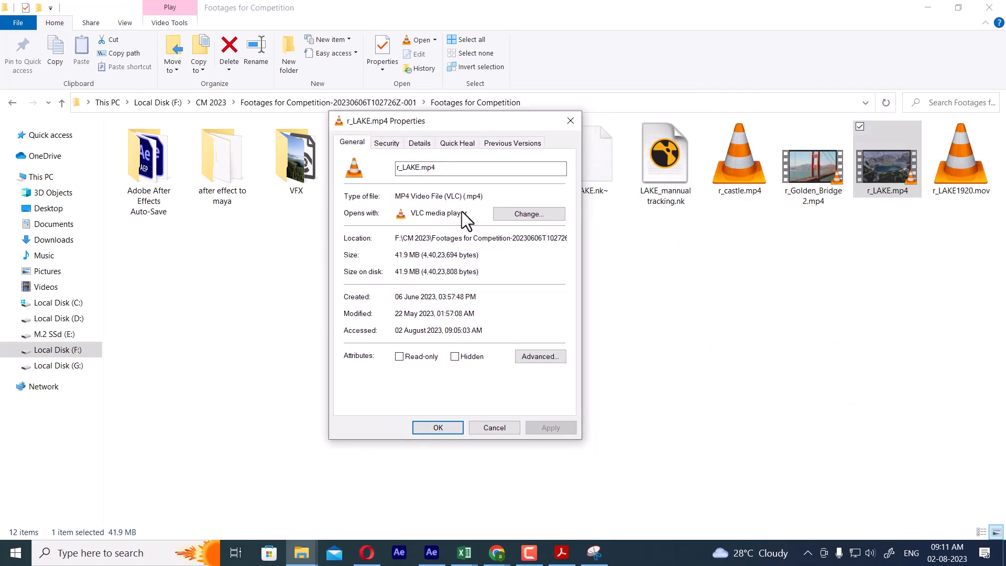
{"action": "left_click", "coordinate": [420, 142]}
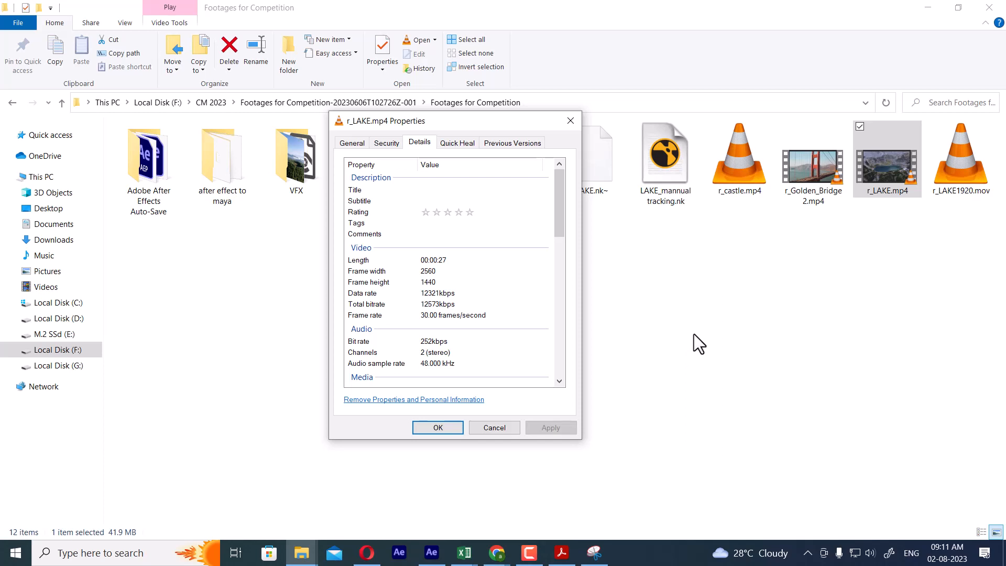
{"action": "left_click", "coordinate": [430, 317]}
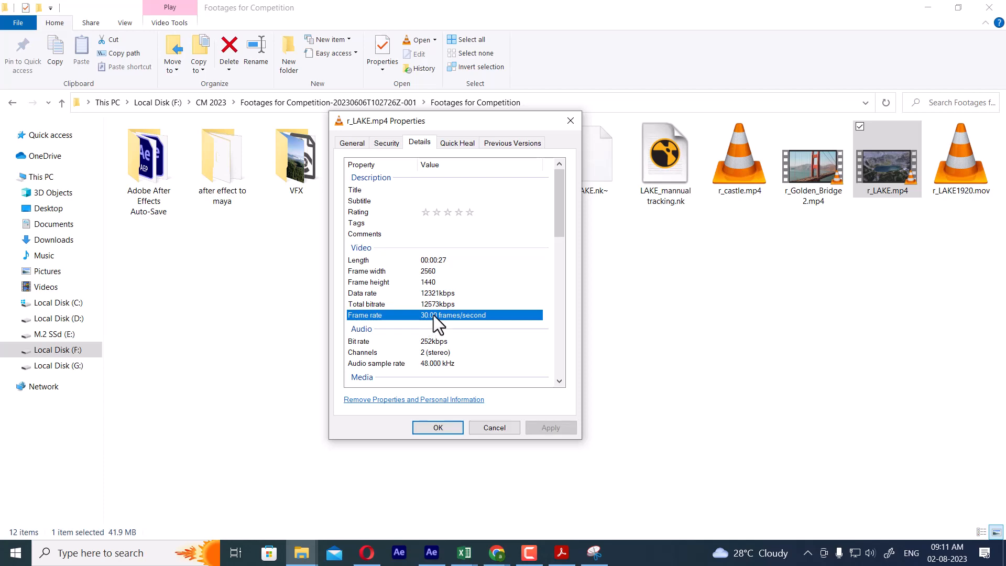
{"action": "left_click", "coordinate": [503, 427]}
{"action": "left_click", "coordinate": [440, 553]}
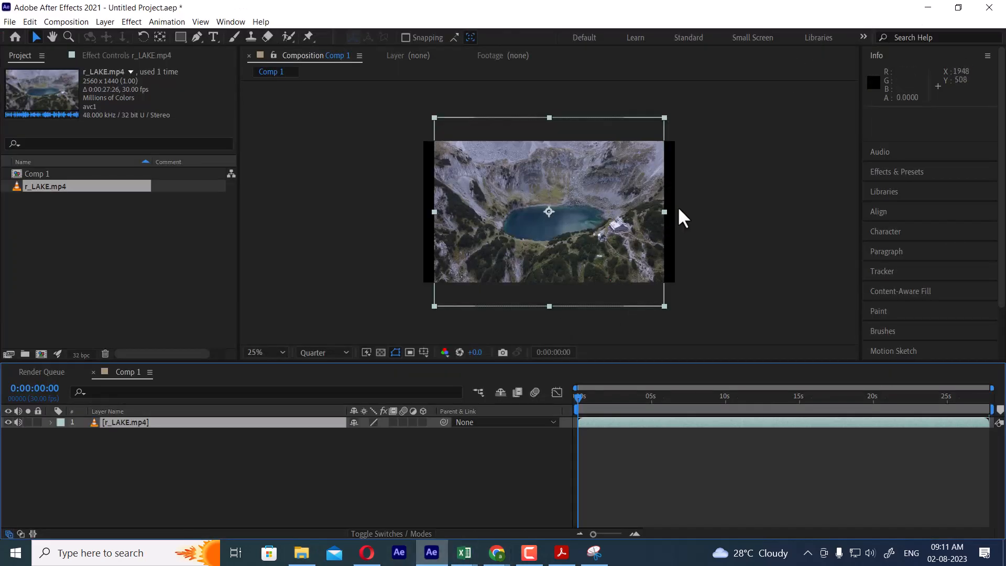
Apply the Add Grain effect from Noise & Grain to the r_LAKE.mp4 layer and set its intensity to 10.9
{"action": "scroll", "coordinate": [712, 201], "scroll_direction": "up", "scroll_amount": 1}
{"action": "left_click_drag", "start_coordinate": [714, 202], "coordinate": [712, 173]}
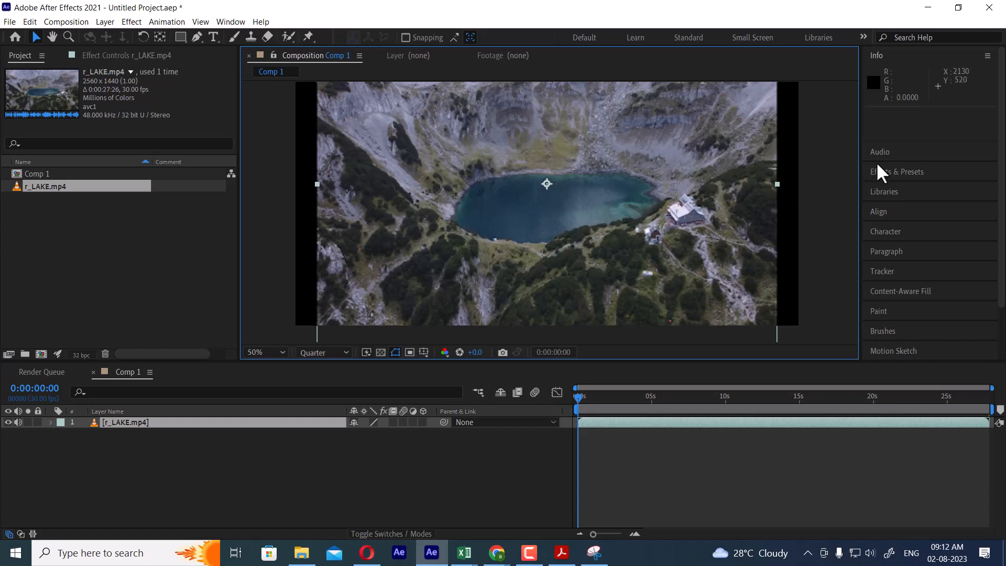
{"action": "left_click", "coordinate": [897, 172]}
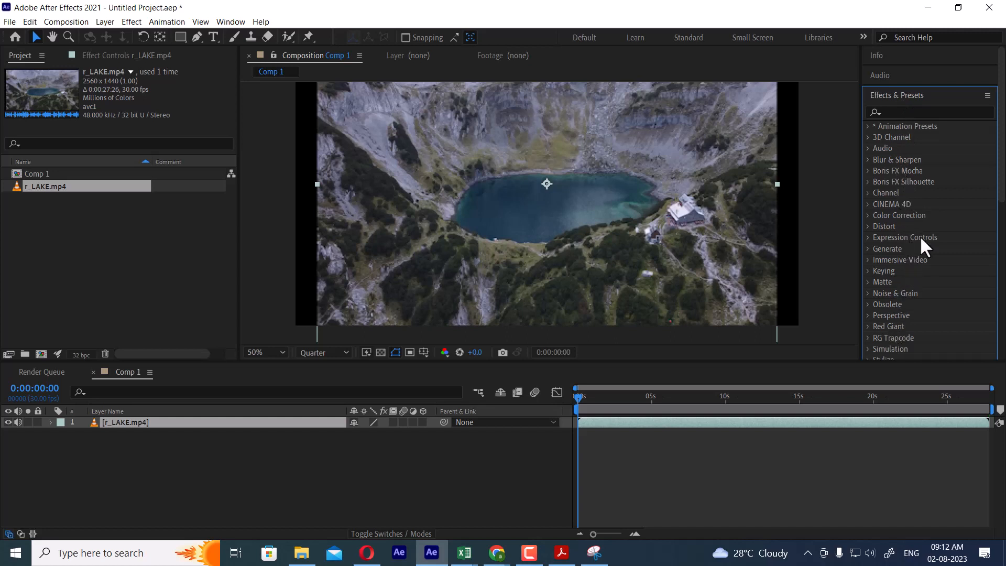
{"action": "scroll", "coordinate": [922, 262], "scroll_direction": "down", "scroll_amount": 2}
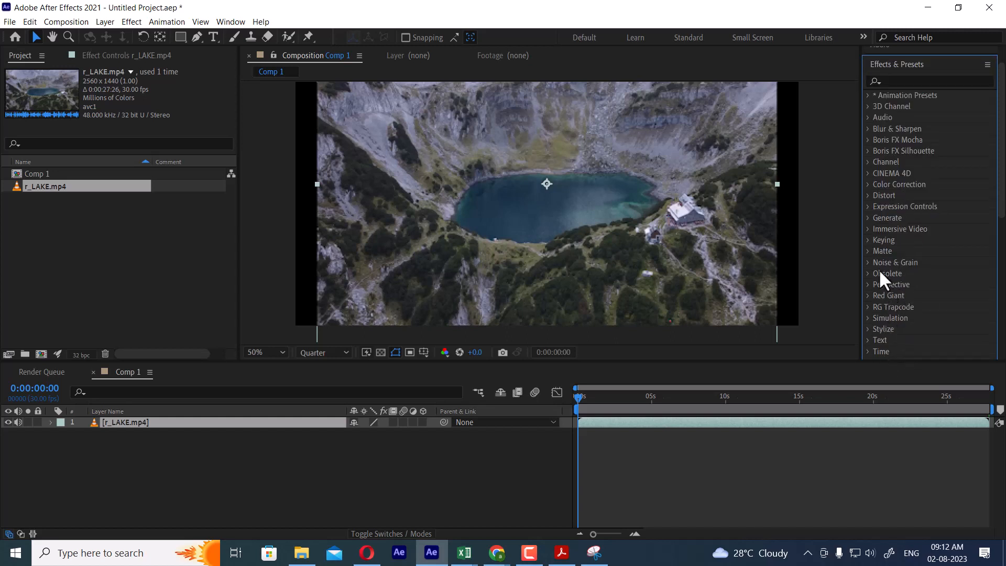
{"action": "left_click", "coordinate": [867, 263]}
{"action": "left_click", "coordinate": [913, 274]}
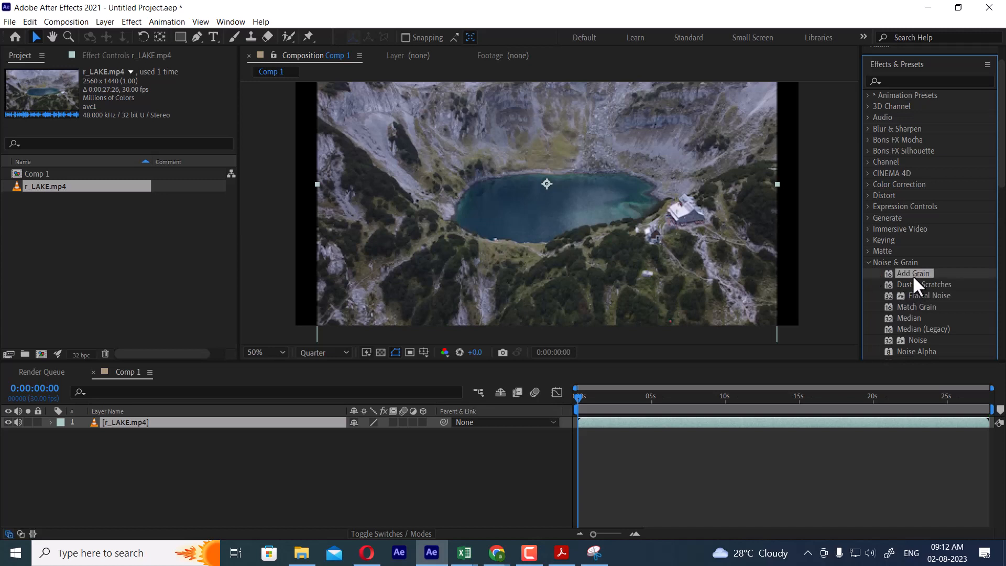
{"action": "left_click_drag", "start_coordinate": [917, 273], "coordinate": [573, 262]}
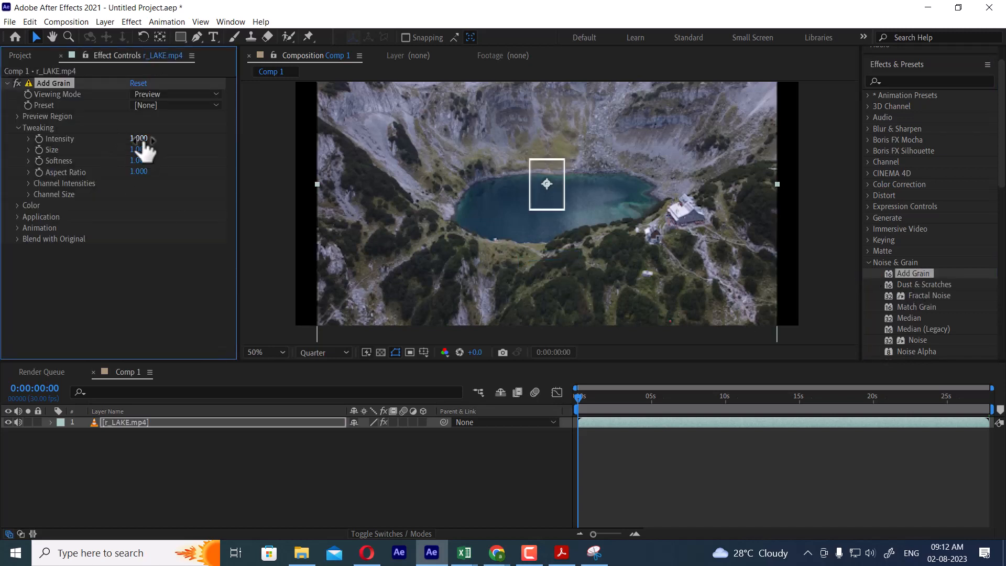
{"action": "left_click_drag", "start_coordinate": [140, 138], "coordinate": [199, 134]}
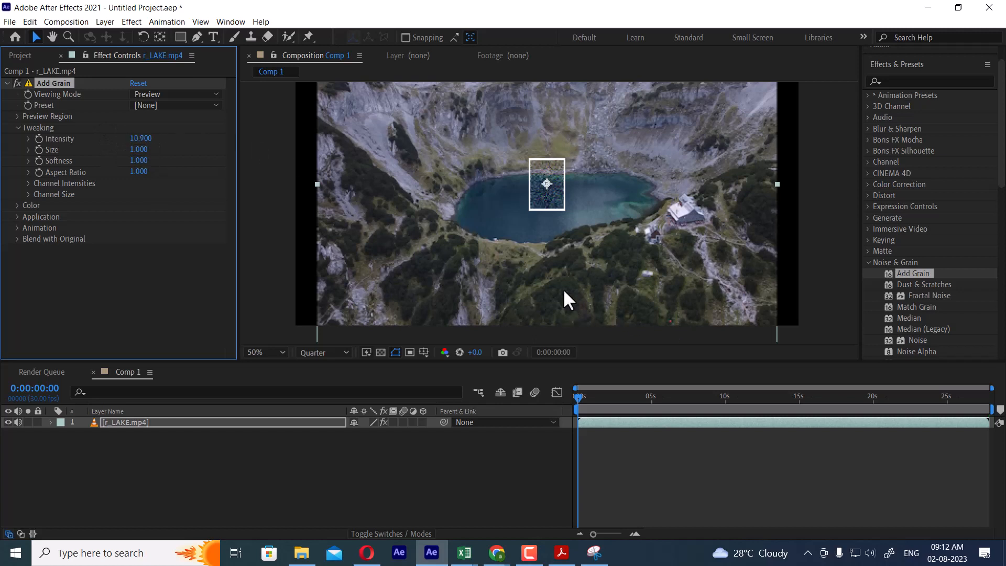
Apply the Photo Filter effect from Color Correction to the r_LAKE.mp4 layer
{"action": "left_click", "coordinate": [870, 263]}
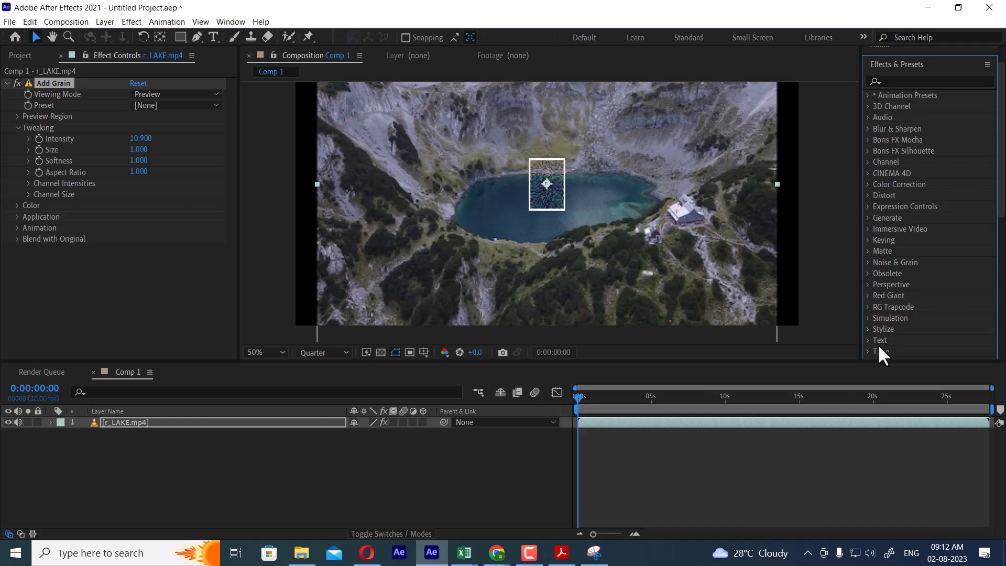
{"action": "left_click", "coordinate": [868, 185]}
{"action": "scroll", "coordinate": [947, 252], "scroll_direction": "down", "scroll_amount": 5}
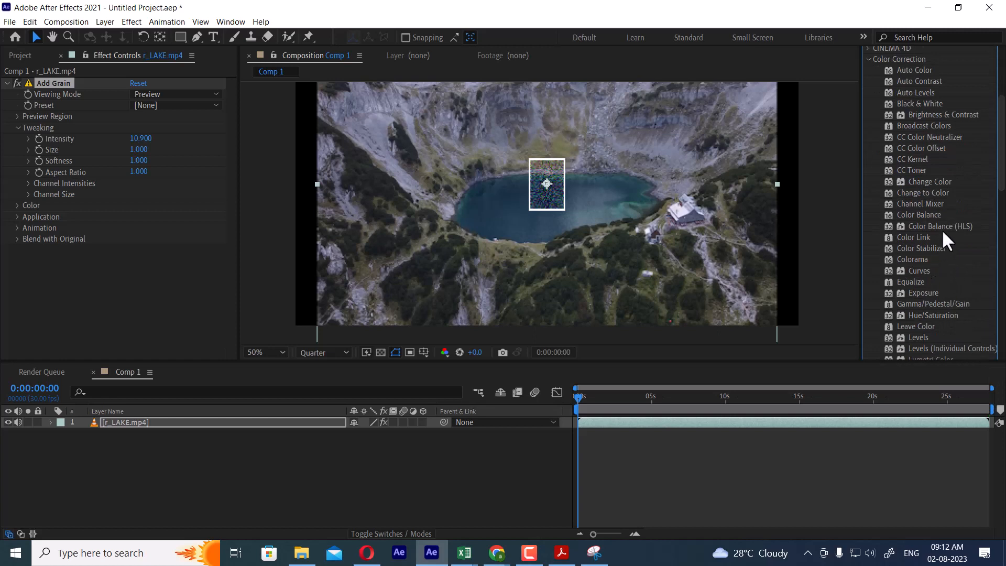
{"action": "scroll", "coordinate": [945, 175], "scroll_direction": "down", "scroll_amount": 2}
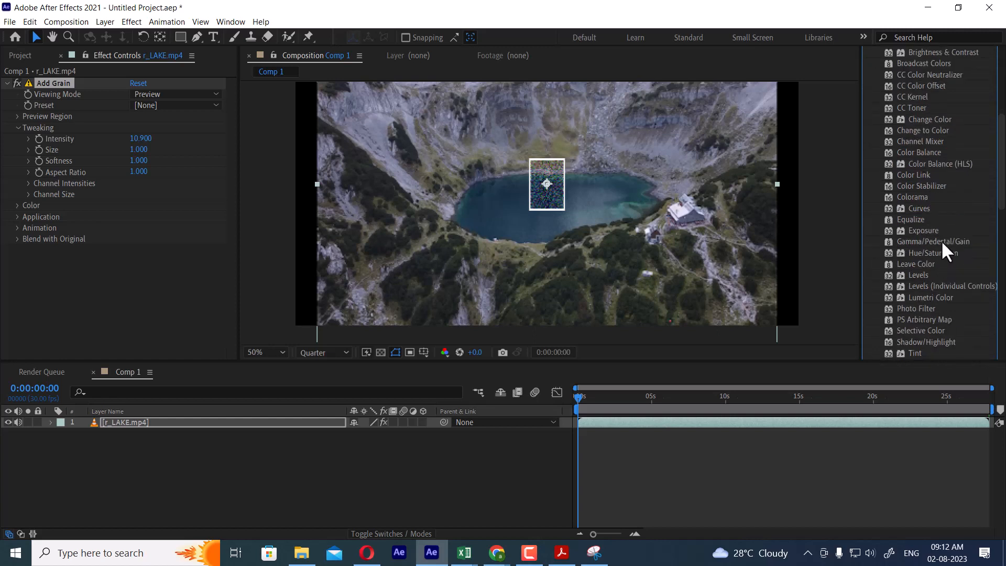
{"action": "left_click_drag", "start_coordinate": [914, 310], "coordinate": [672, 280]}
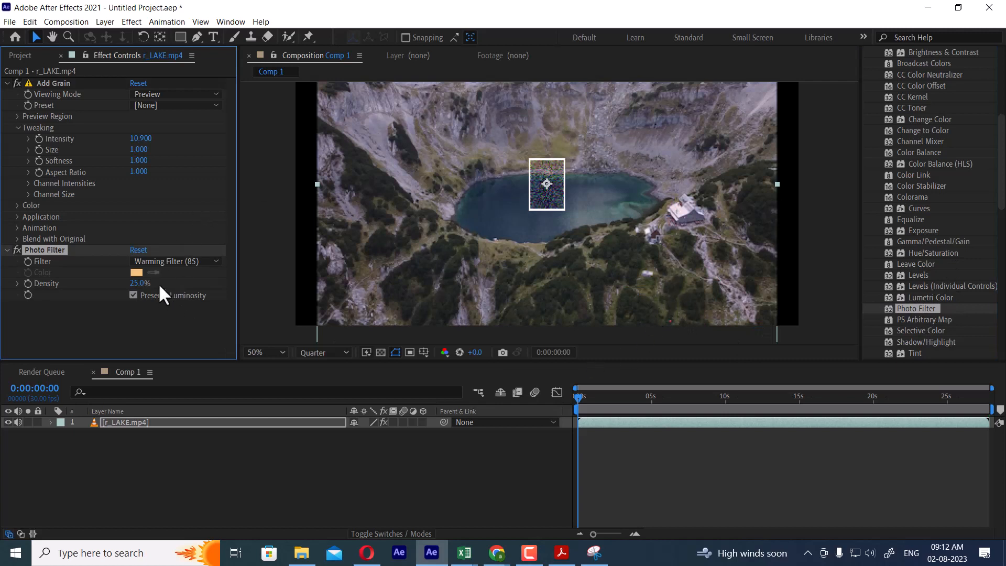
Set the Photo Filter to Cooling Filter (80) with a density of 99%
{"action": "left_click", "coordinate": [177, 262]}
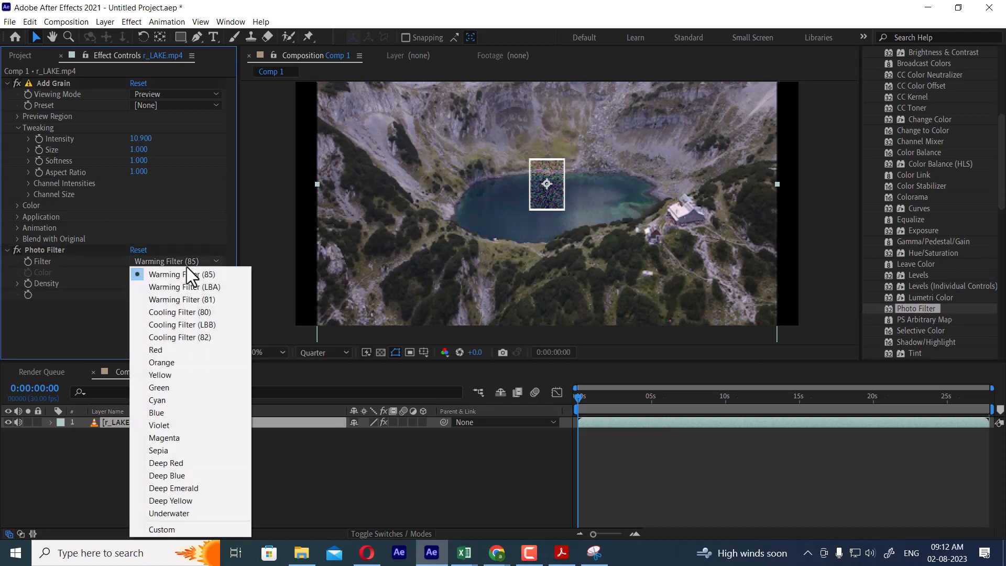
{"action": "left_click", "coordinate": [189, 312]}
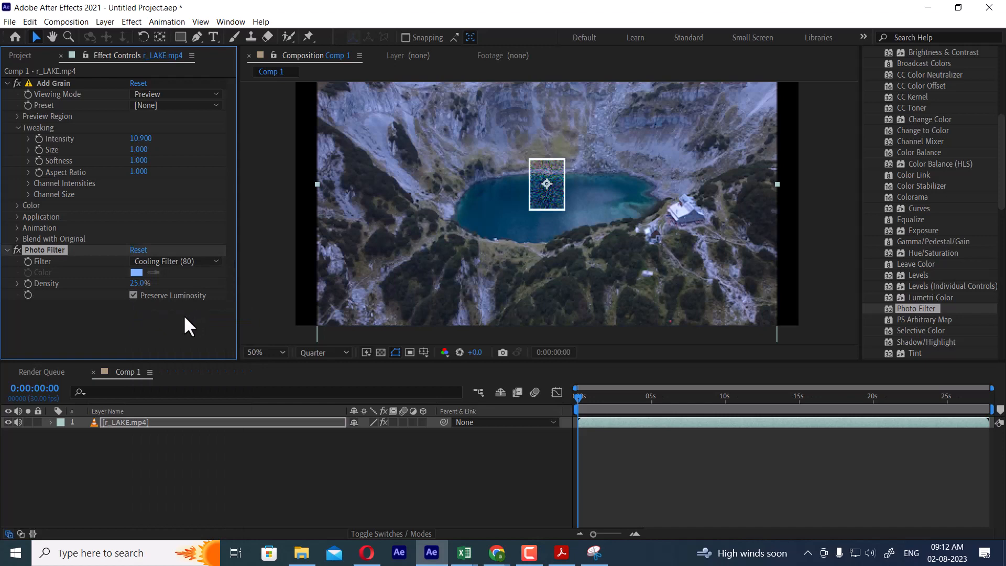
{"action": "left_click_drag", "start_coordinate": [138, 284], "coordinate": [181, 282]}
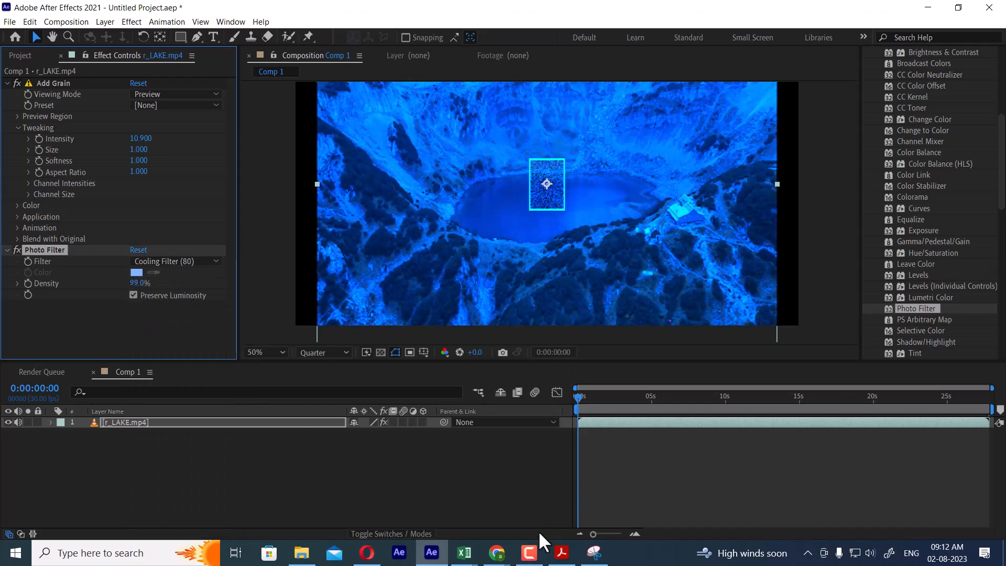